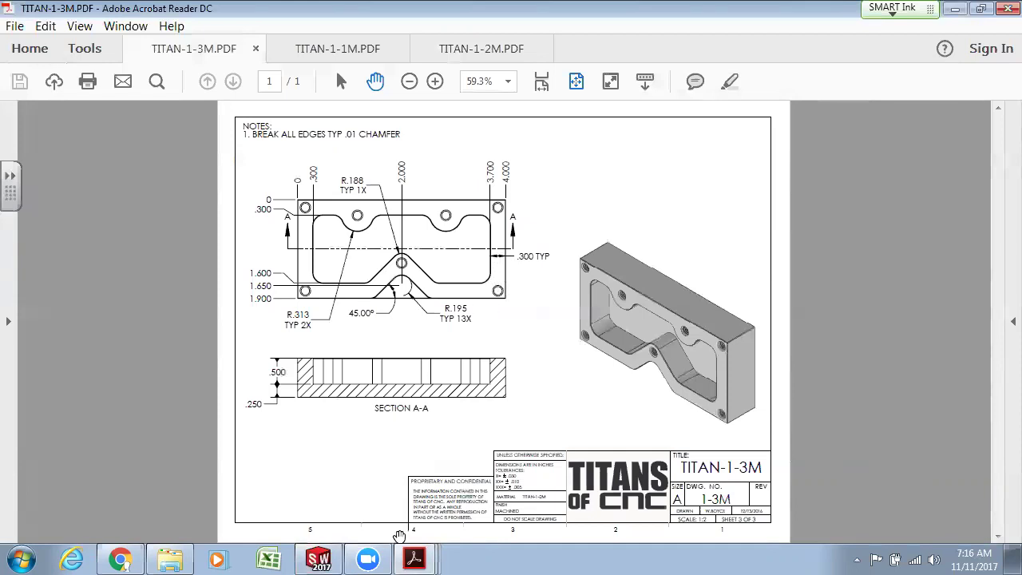
Switch to SOLIDWORKS and start a sketch on the block's top face, viewed from the top.
mouse_move(366, 557)
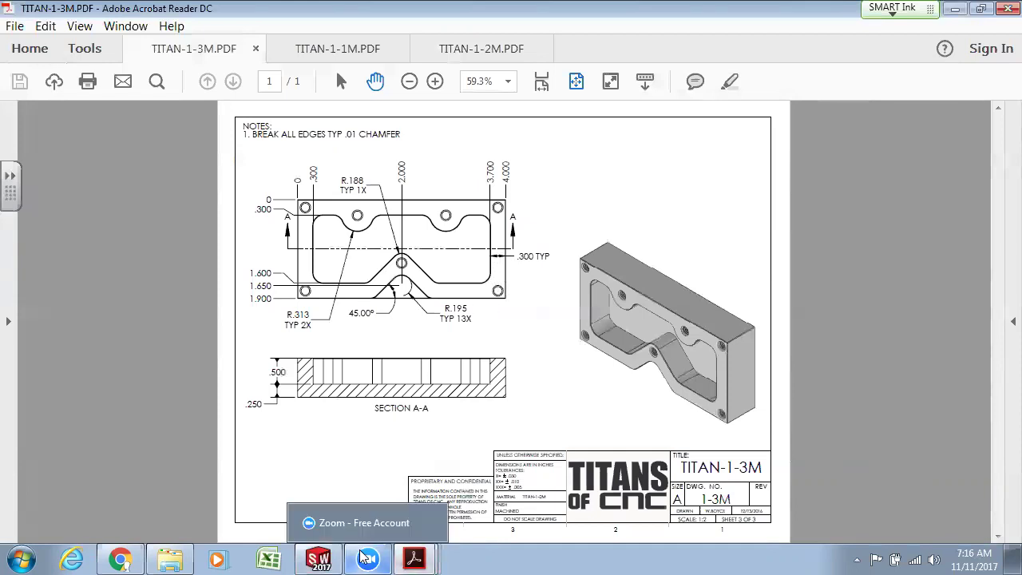
click(324, 559)
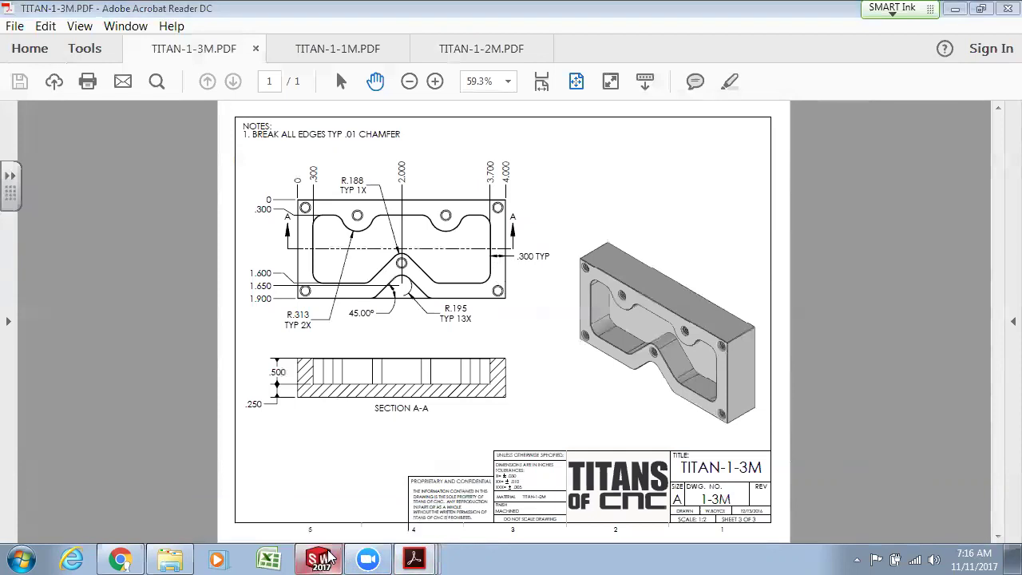
click(512, 283)
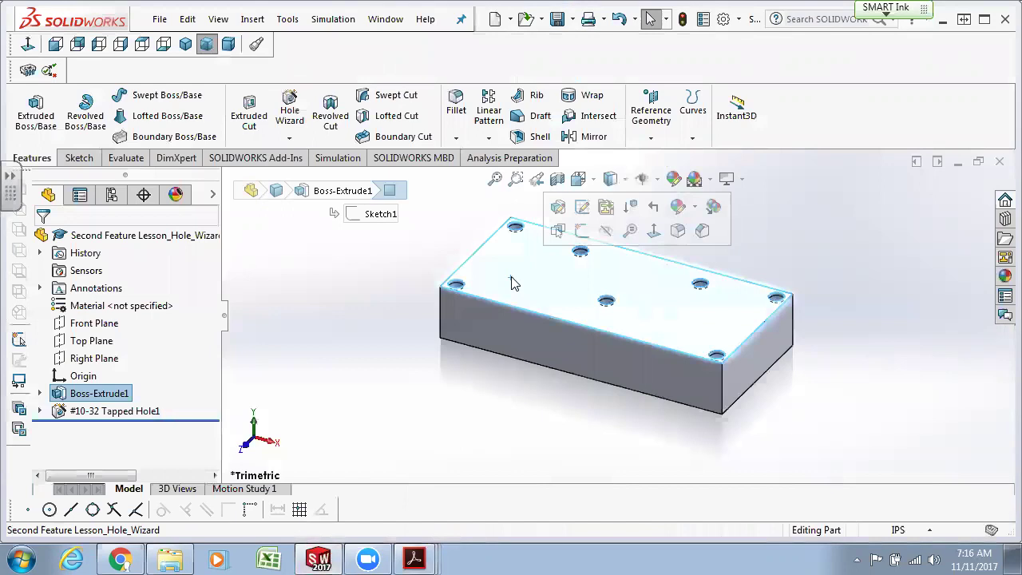
click(92, 161)
click(29, 110)
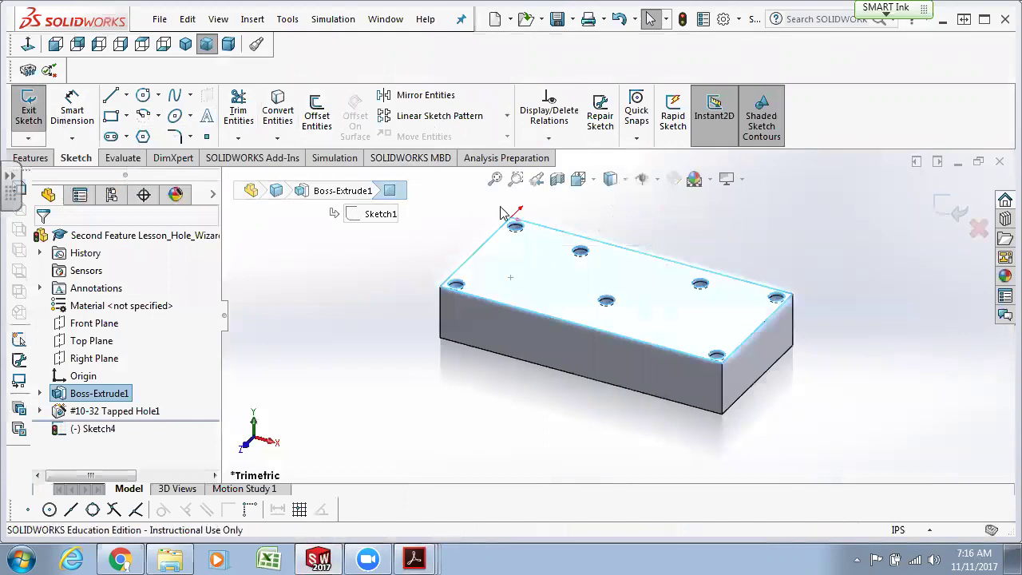
click(610, 179)
click(578, 179)
click(666, 263)
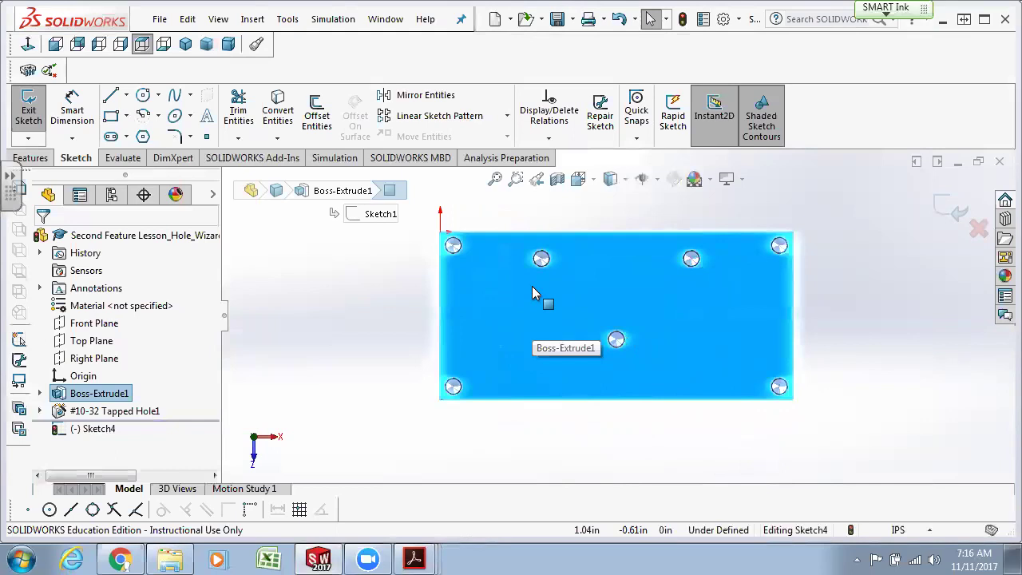
Convert the top face's outer edges into sketch lines, check the converted upper line and return to the top view.
click(290, 114)
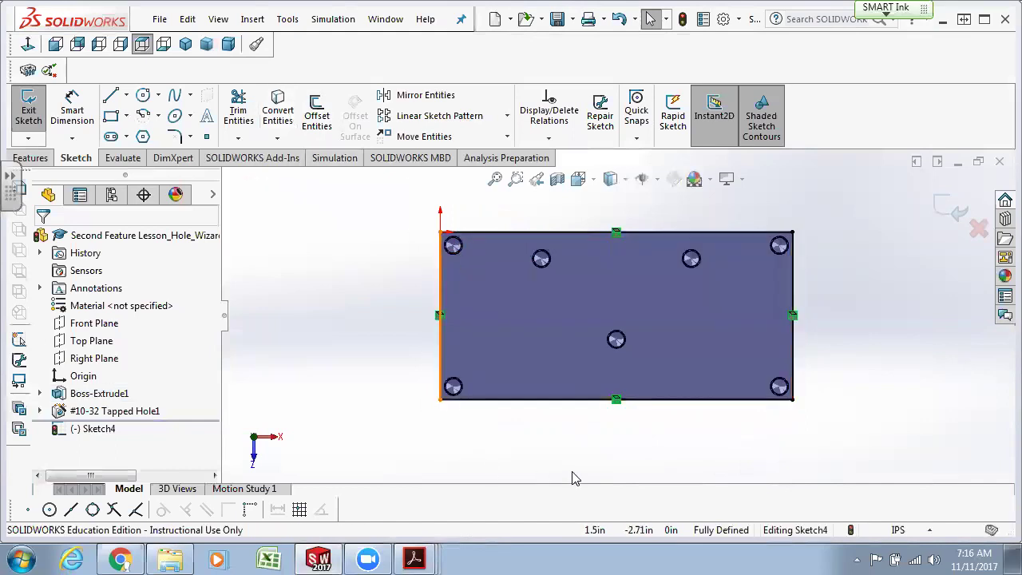
mouse_move(591, 429)
middle_down()
mouse_move(584, 357)
mouse_move(582, 415)
middle_up()
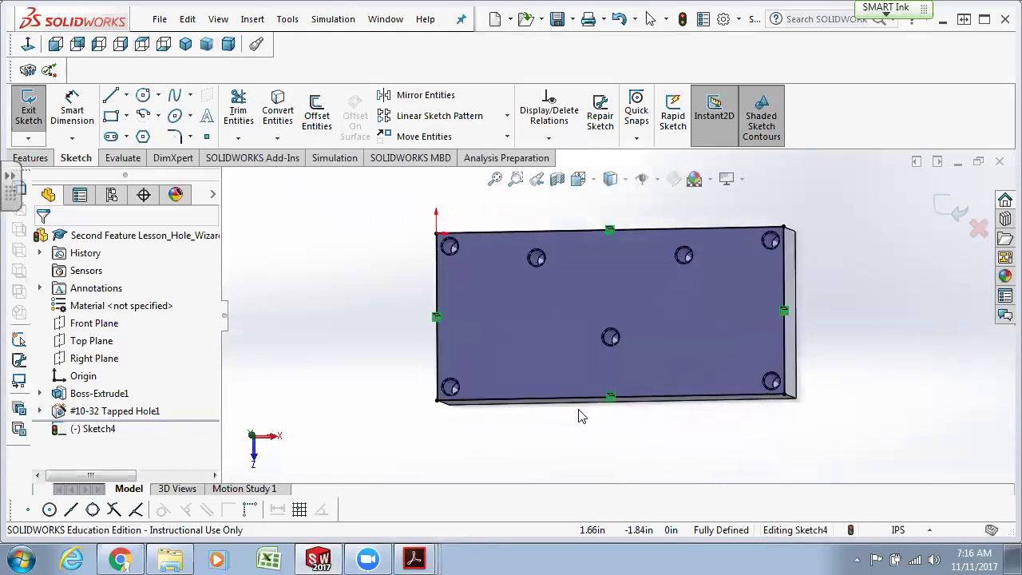
click(511, 234)
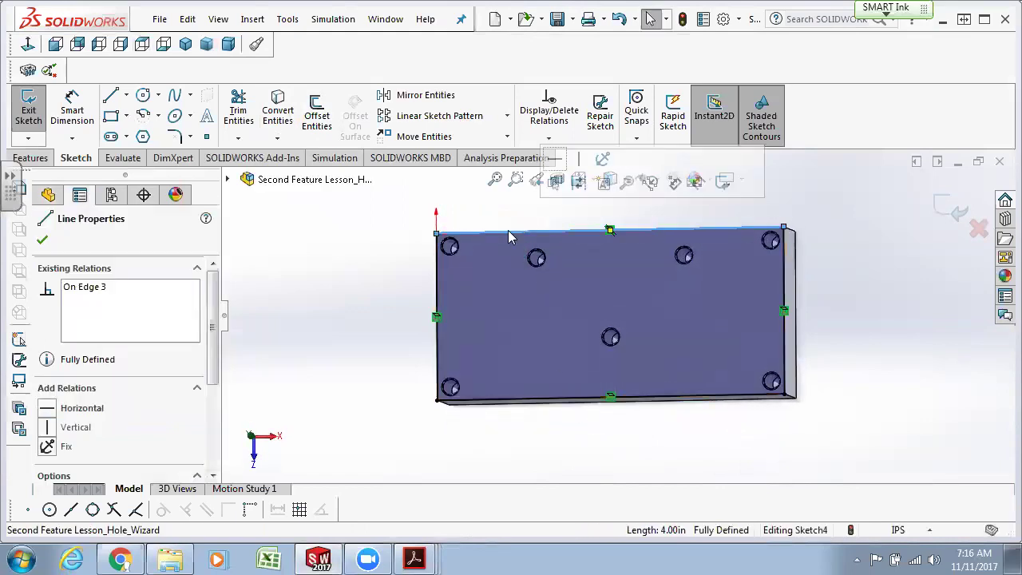
click(389, 265)
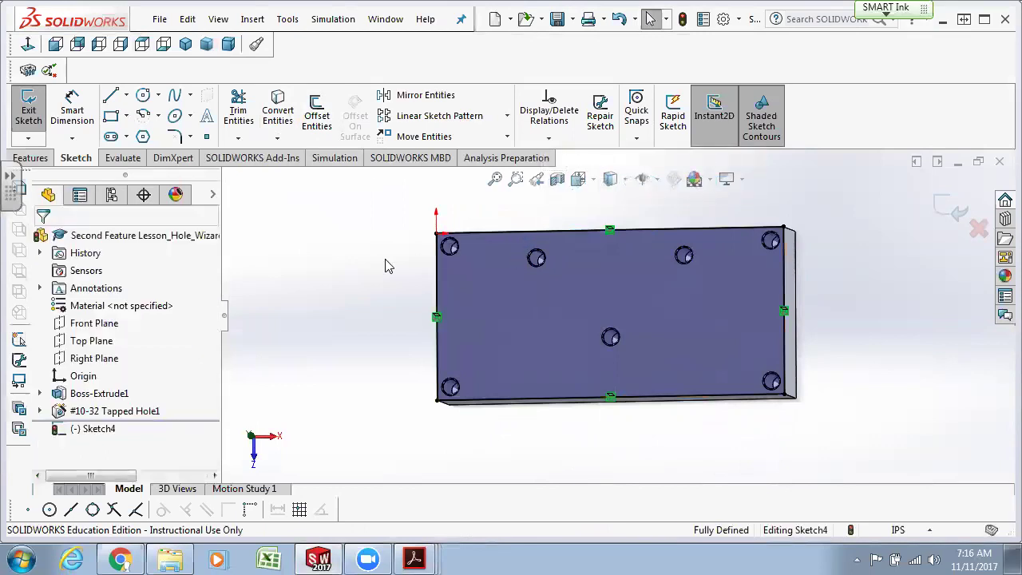
click(580, 181)
click(669, 270)
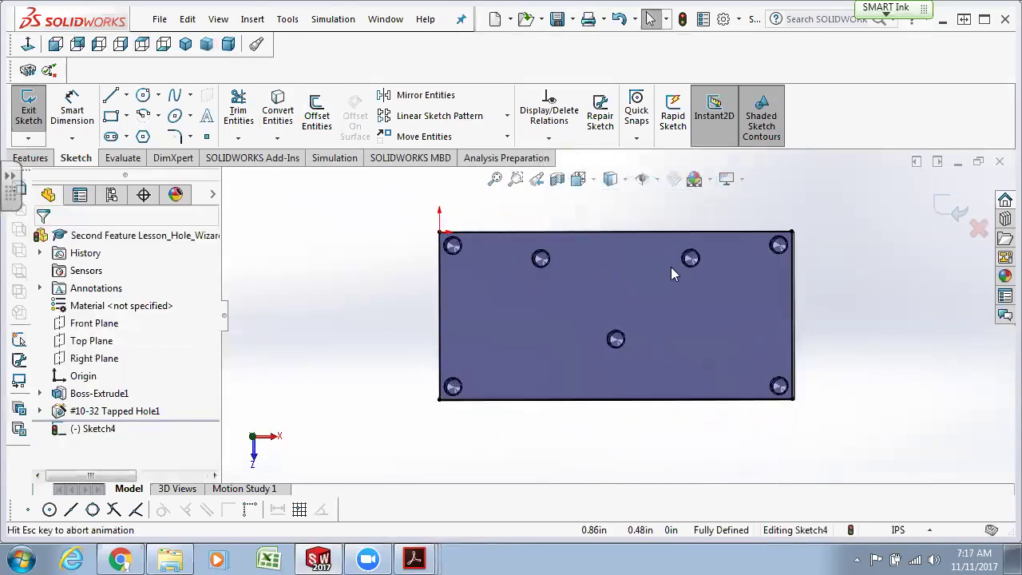
Offset the converted outline 0.30 in inward as a closed chain and place its dimension outside the block's right edge.
click(316, 114)
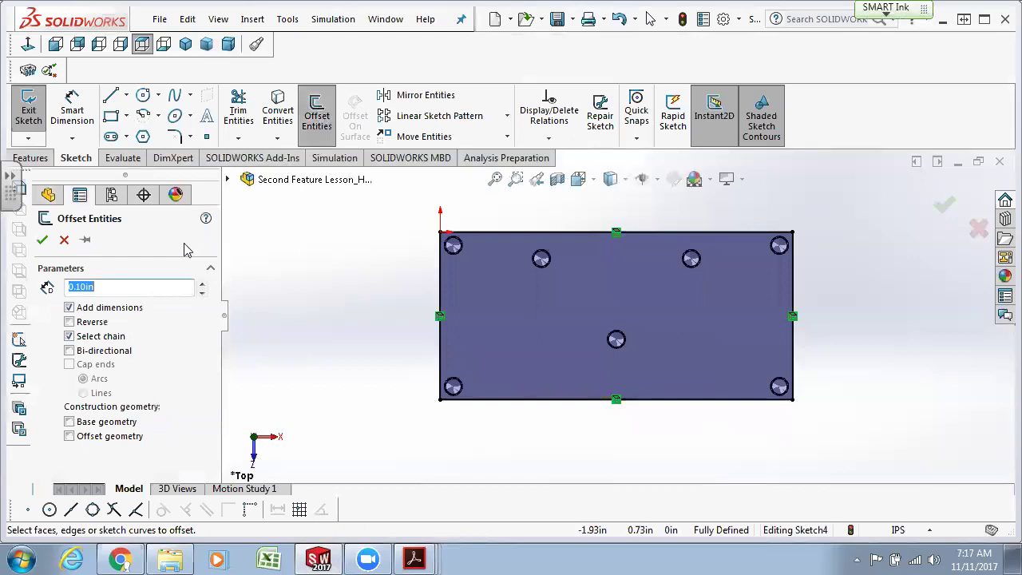
text(.3)
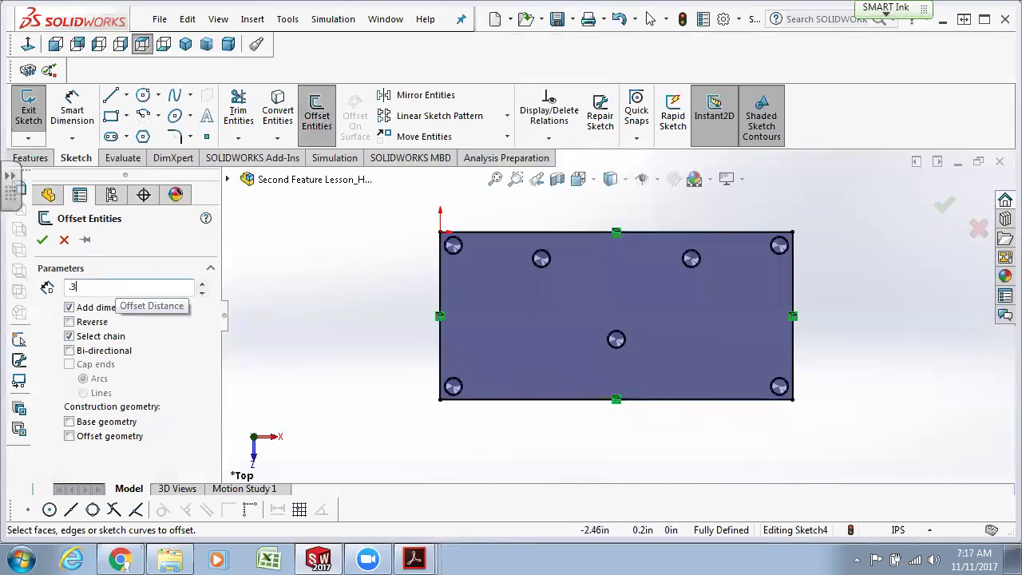
key(Return)
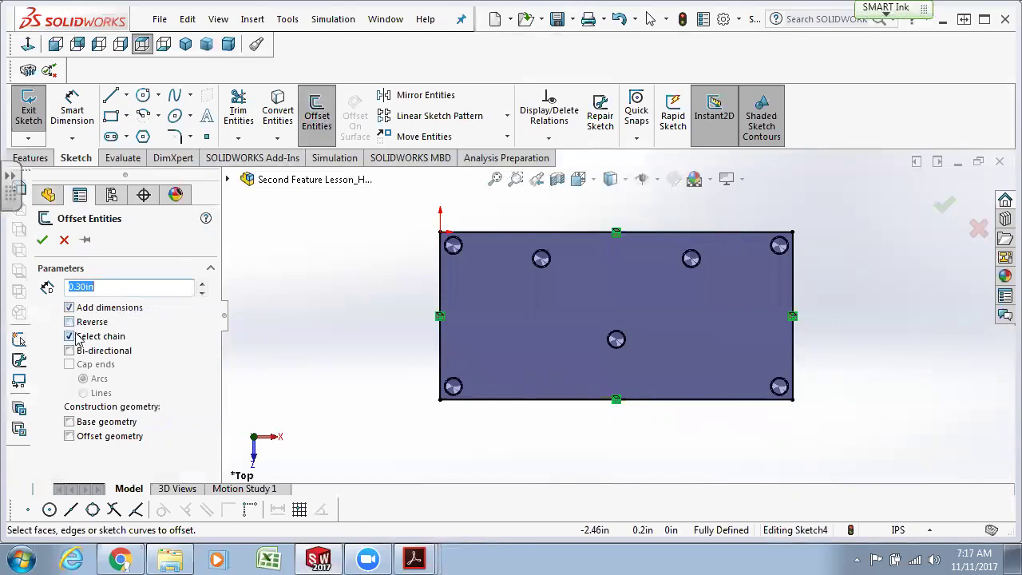
click(501, 235)
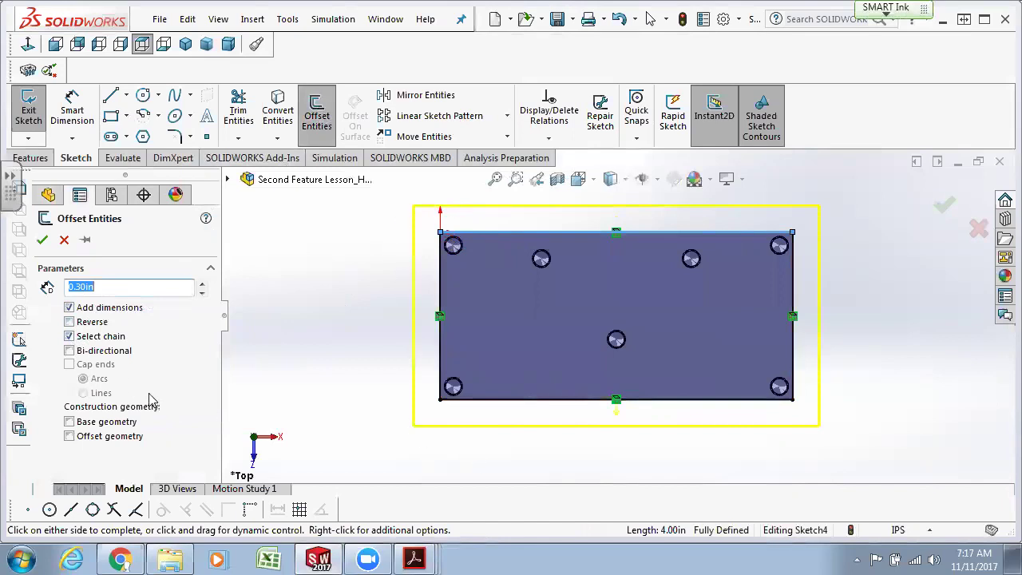
click(70, 322)
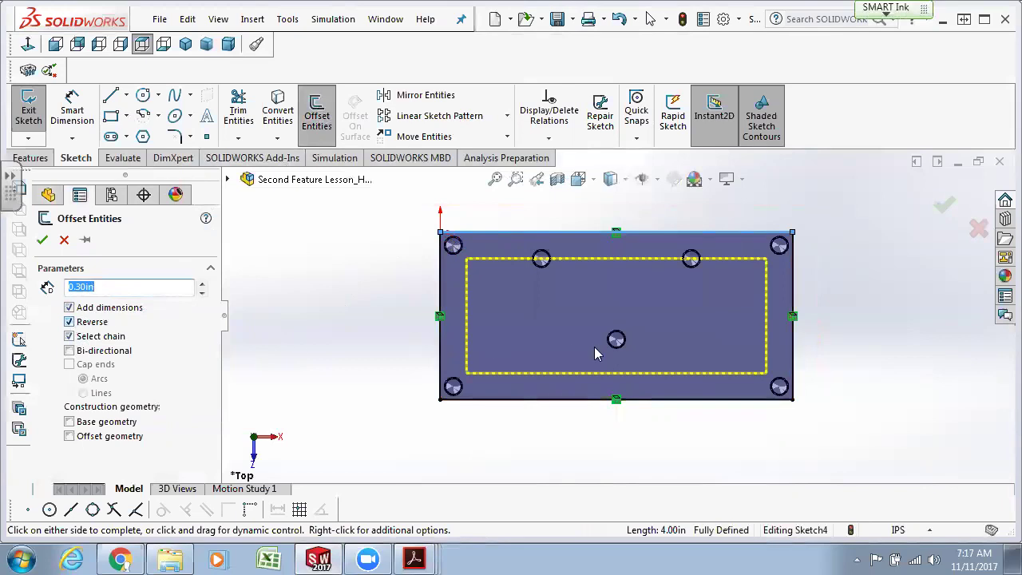
click(42, 240)
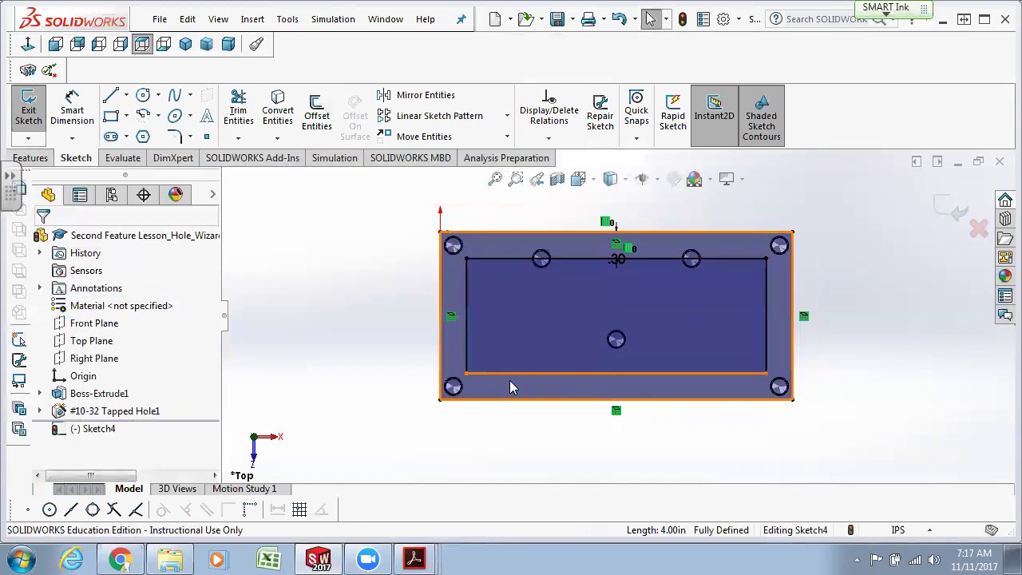
drag(620, 261, 827, 250)
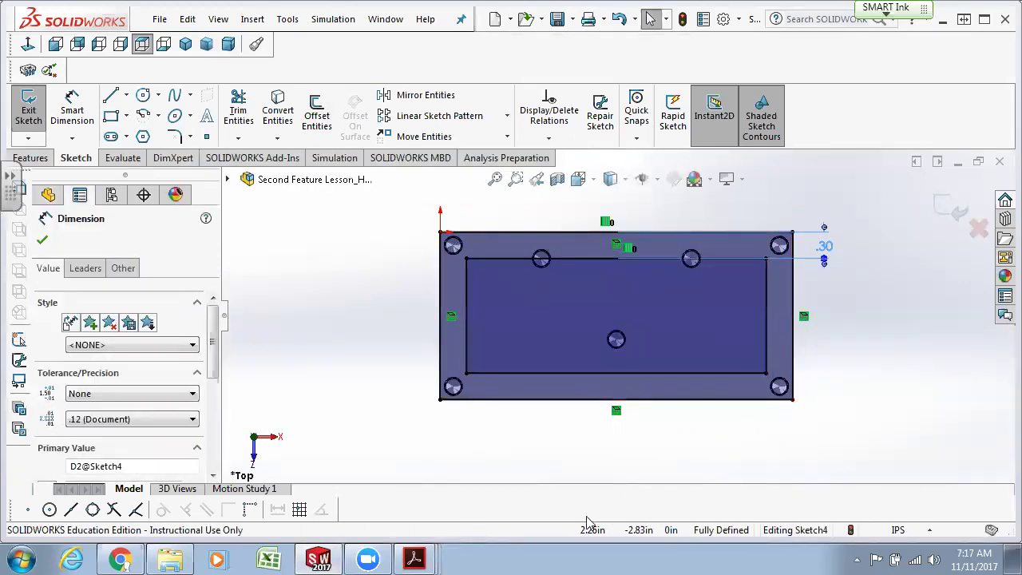
Check the R.313 callout in the Acrobat drawing, then in SOLIDWORKS sketch a 180° centerpoint arc, radius about 0.32 in, below the upper-left inner hole's centre.
click(414, 560)
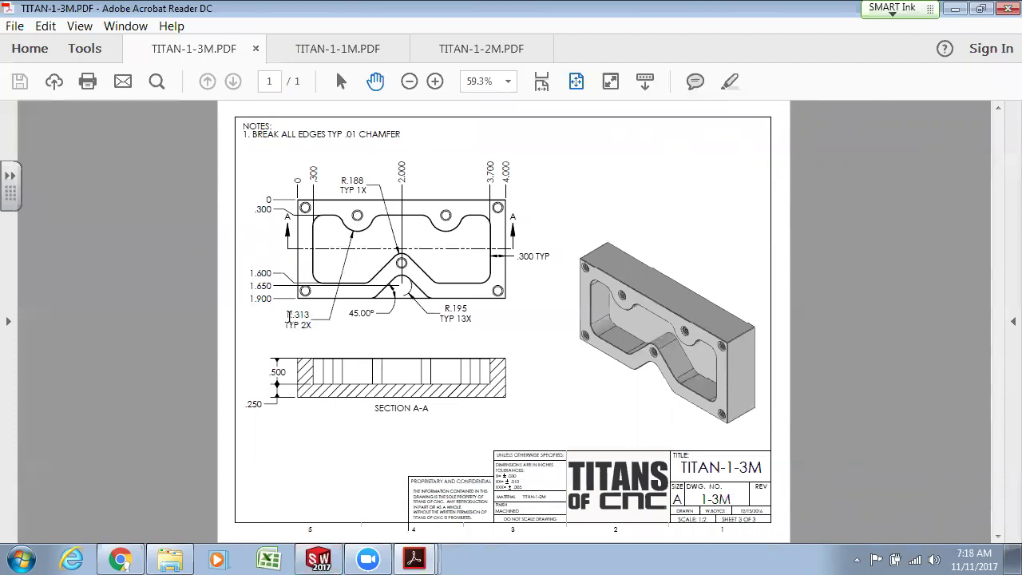
drag(294, 314, 317, 327)
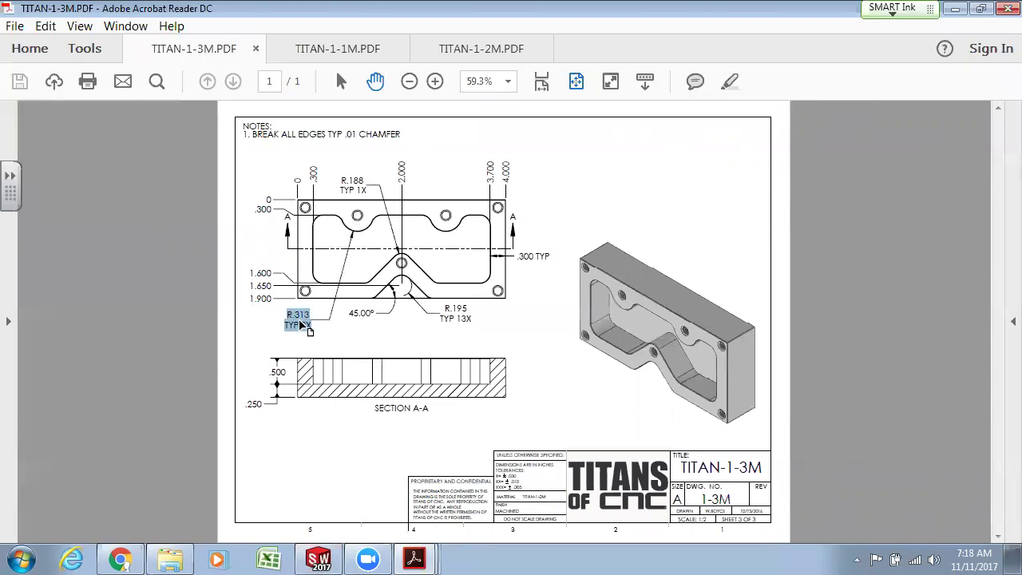
click(324, 558)
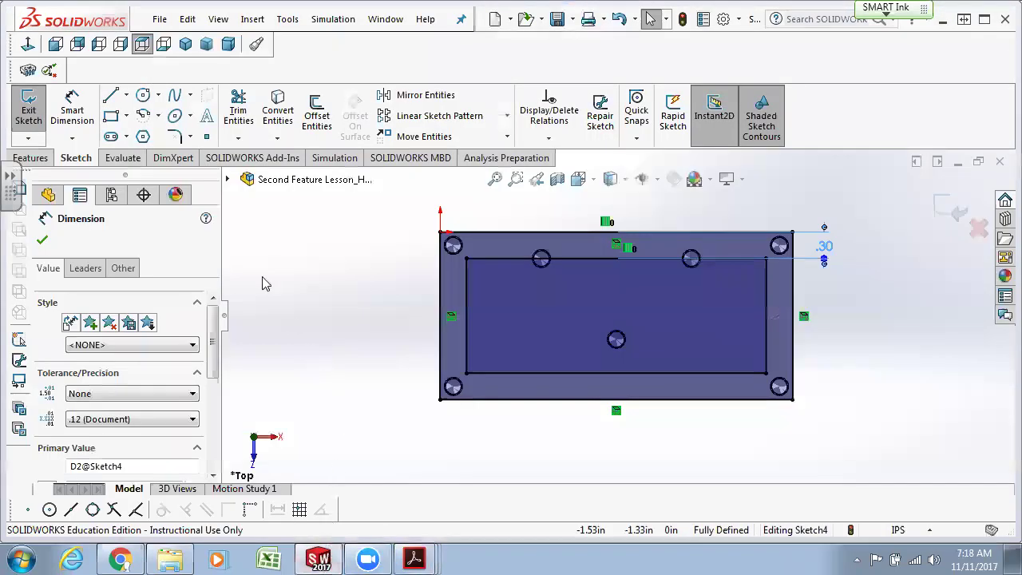
click(159, 117)
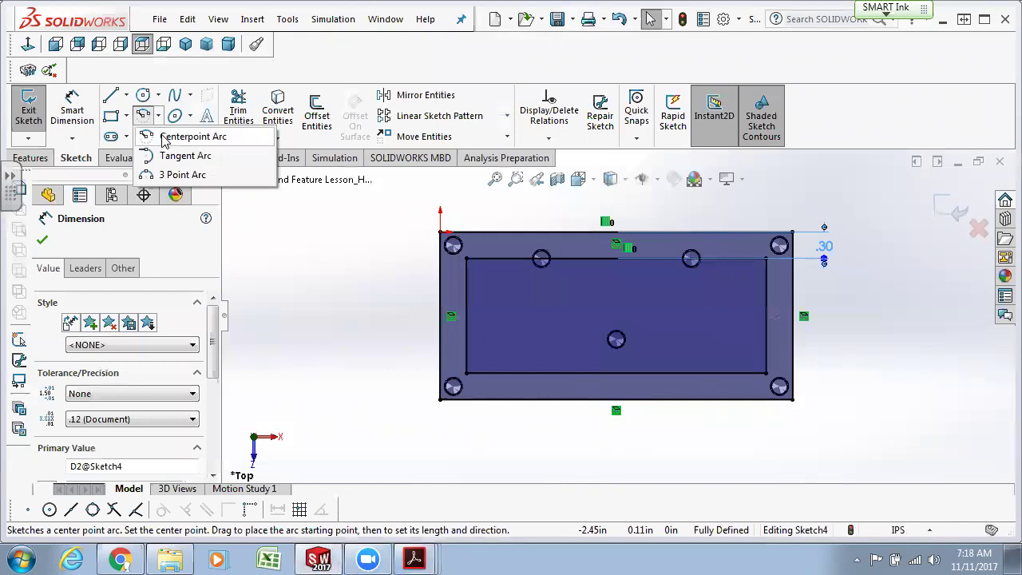
click(192, 137)
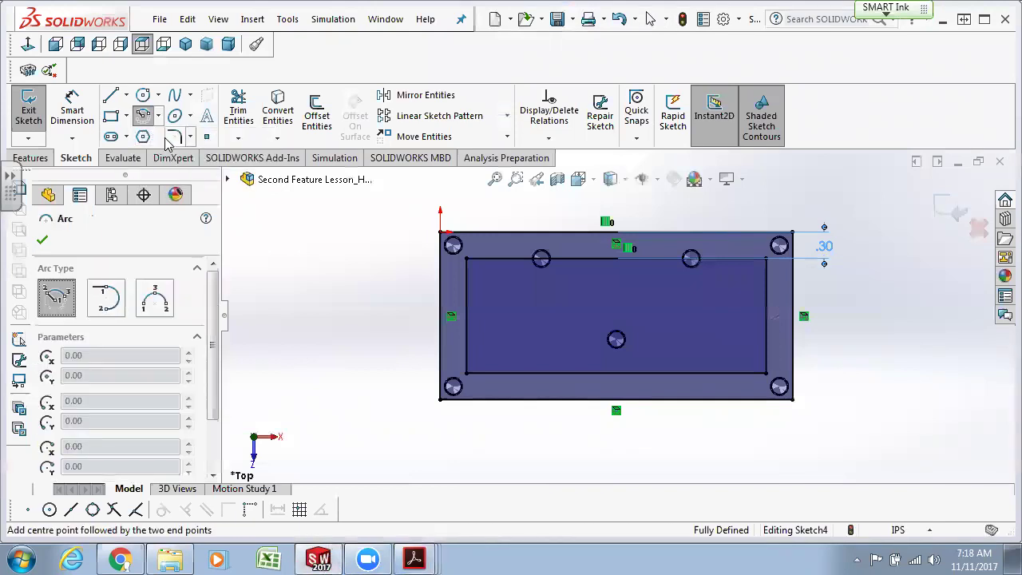
click(541, 259)
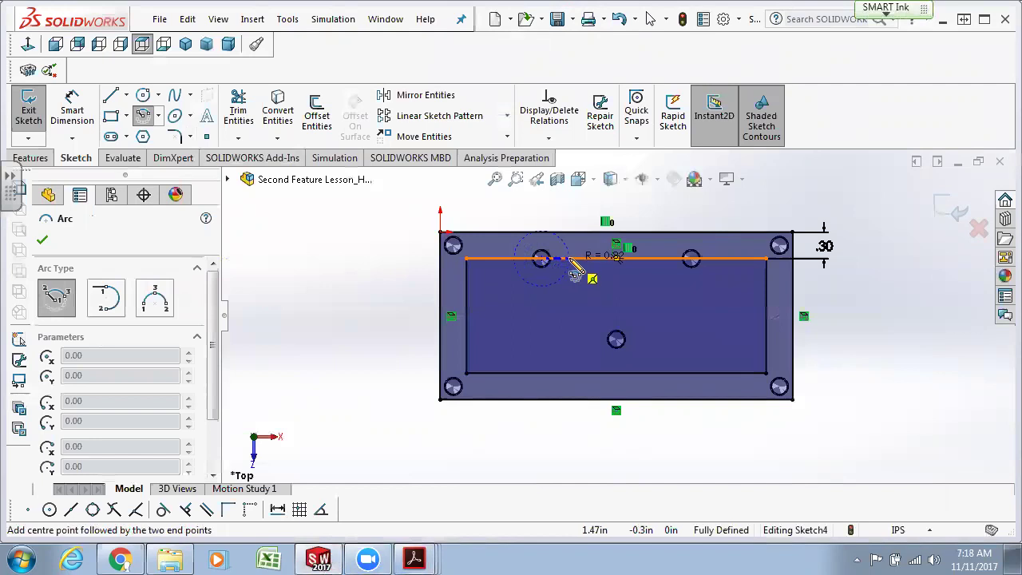
click(569, 260)
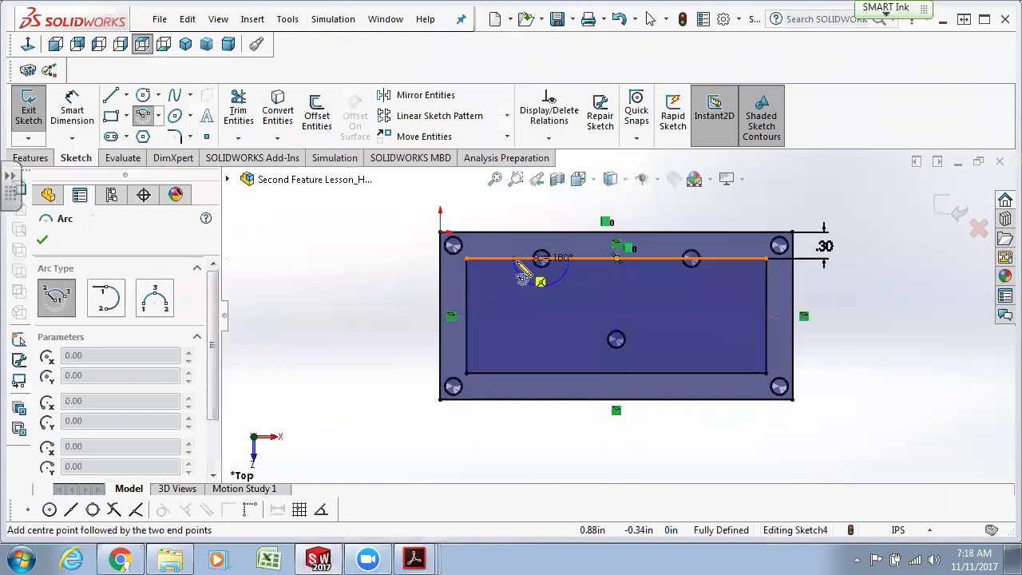
click(520, 272)
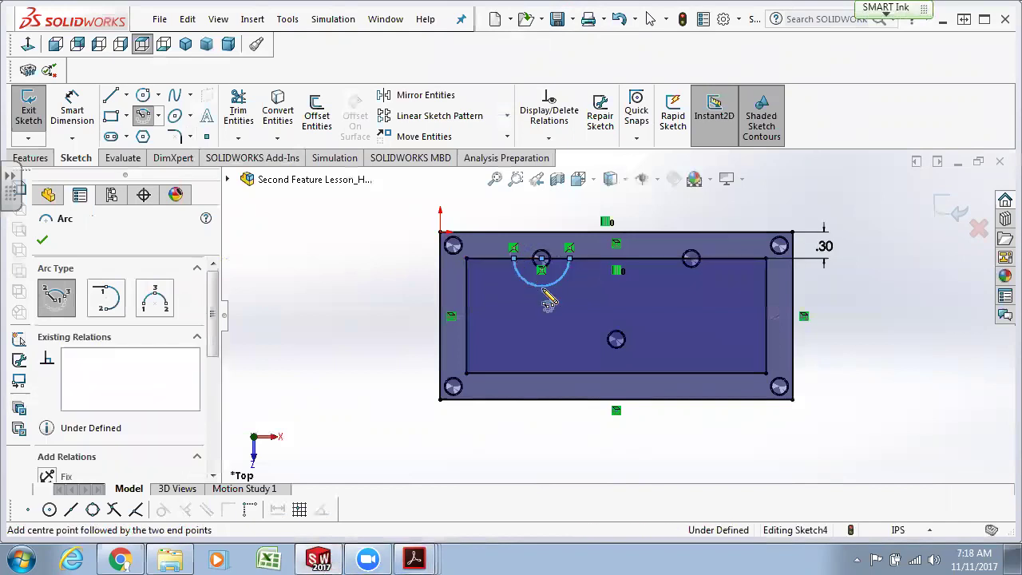
Dimension the arc's radius as 0.313 in and set that dimension's precision to three decimal places (.123).
click(72, 112)
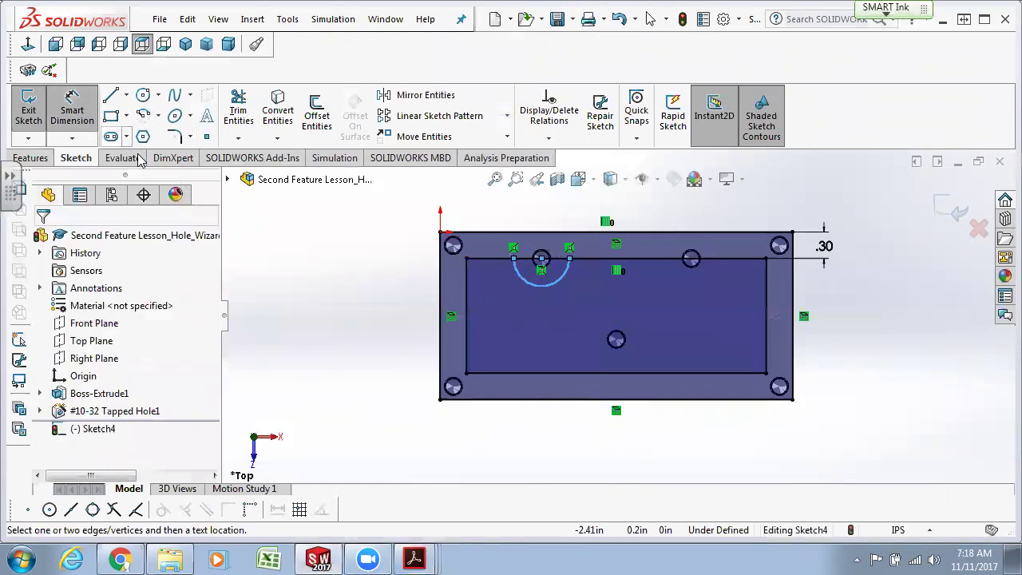
click(537, 285)
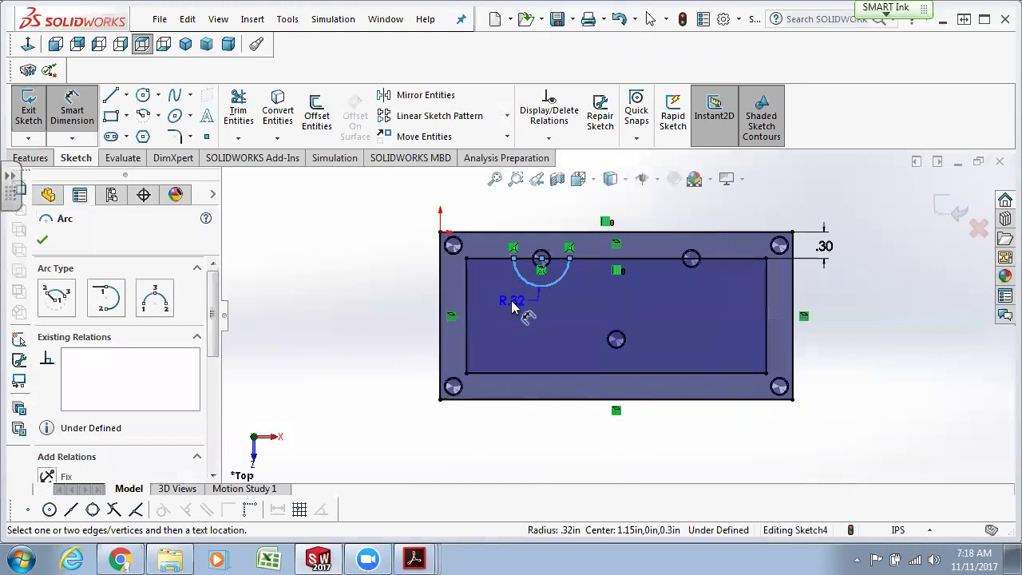
click(508, 312)
text(.313)
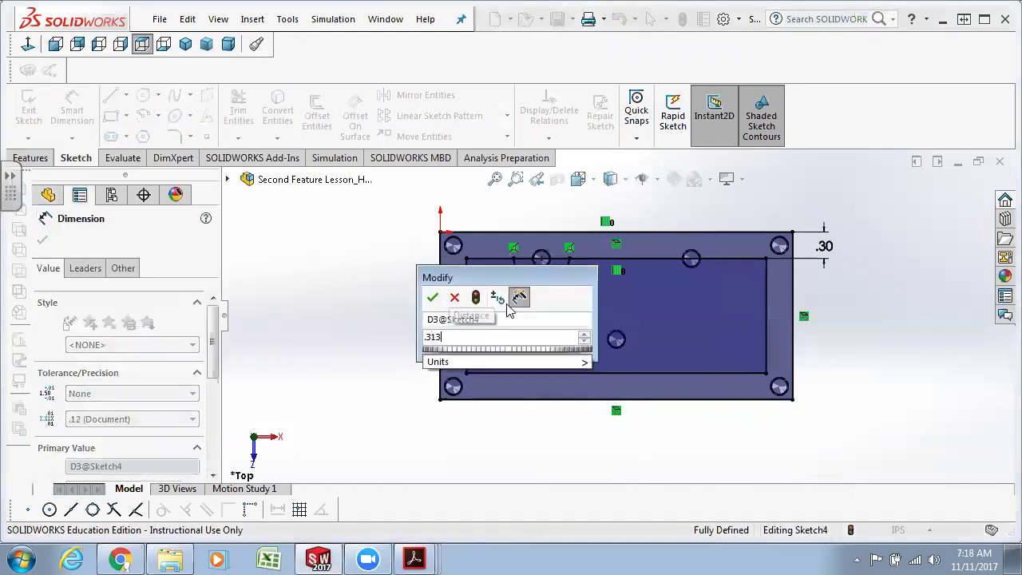
key(Return)
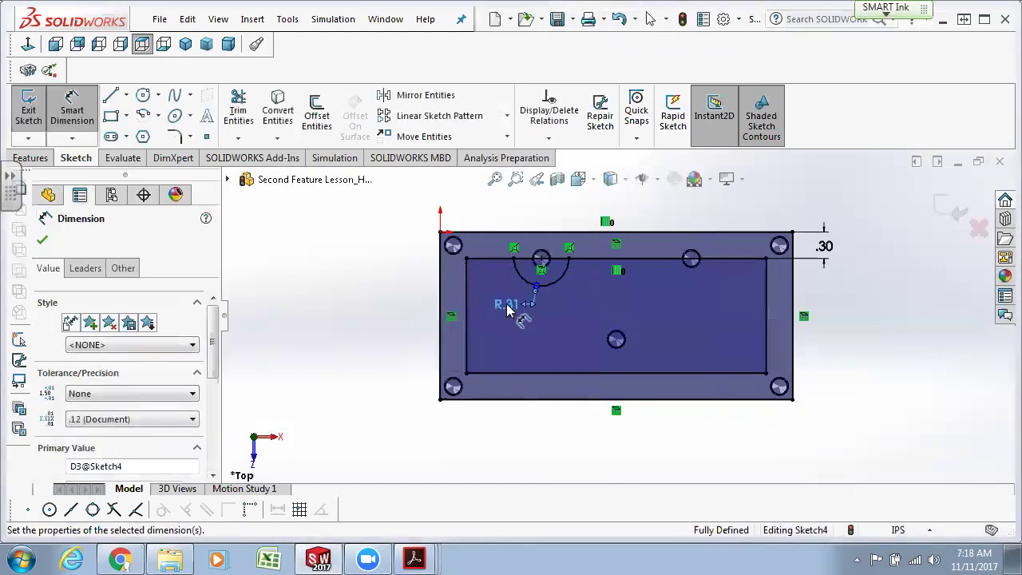
click(125, 420)
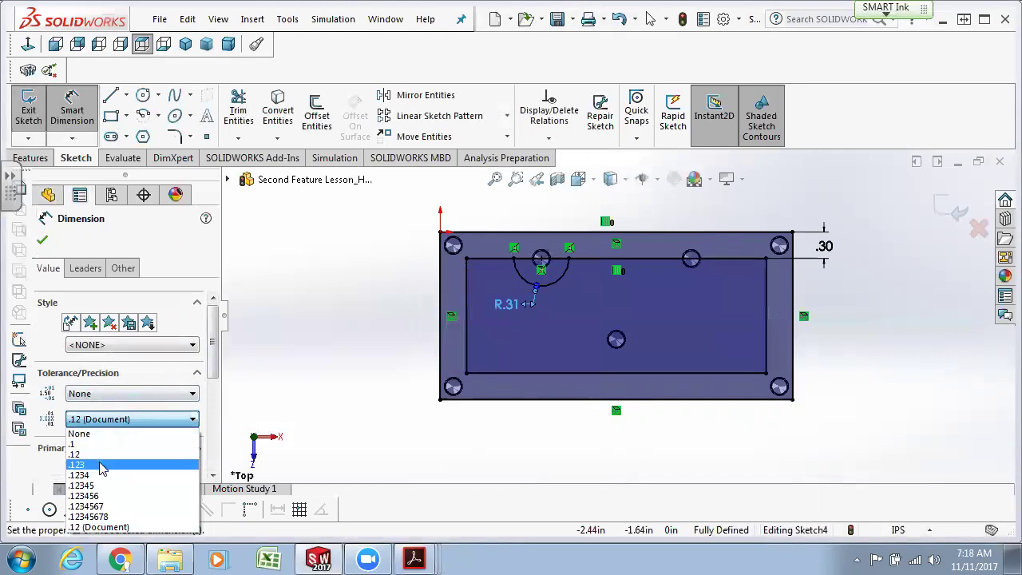
click(102, 465)
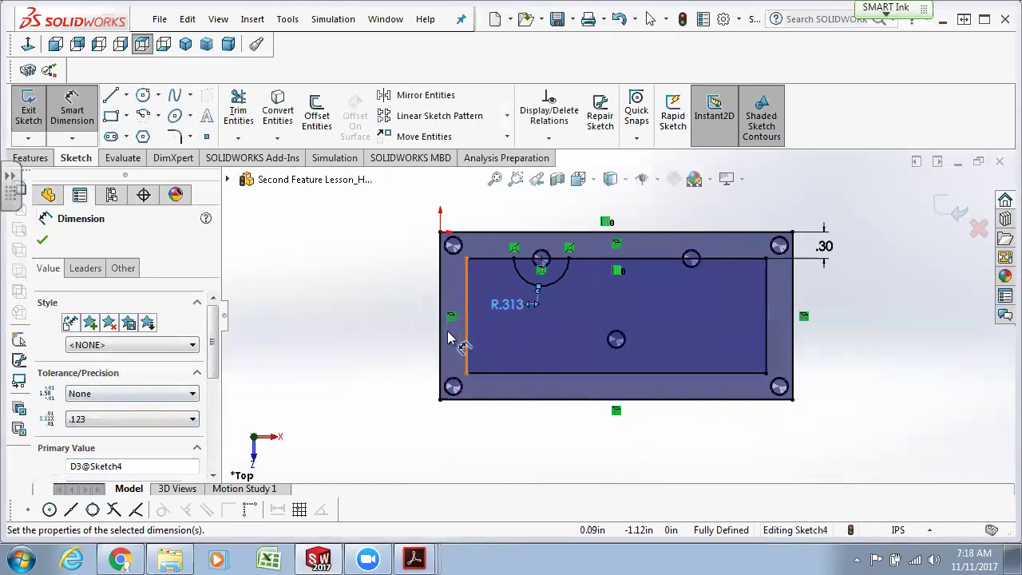
Sketch a circle about 0.53 in in diameter centred on the upper-right inner hole.
click(189, 116)
click(165, 112)
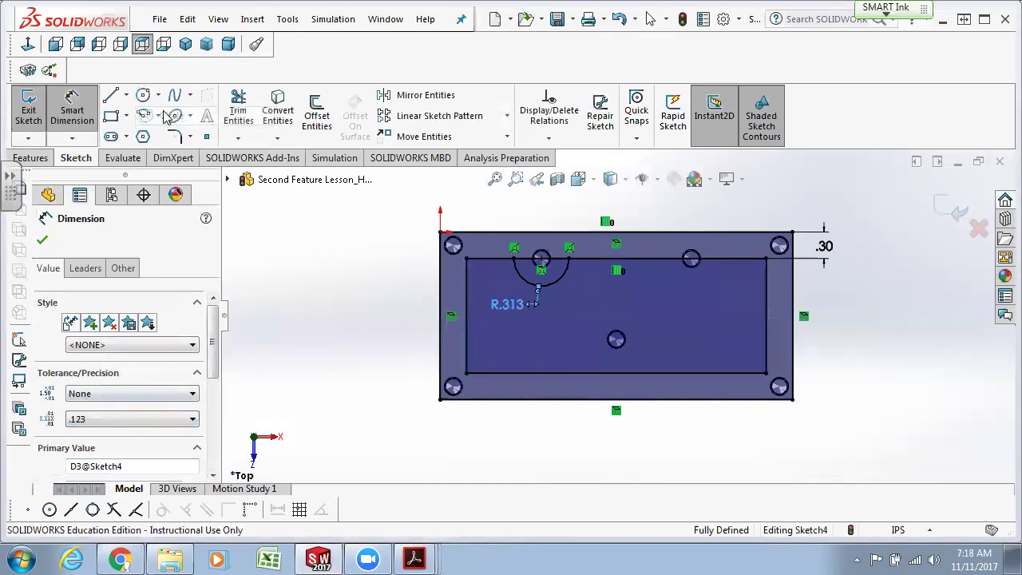
click(694, 263)
click(708, 278)
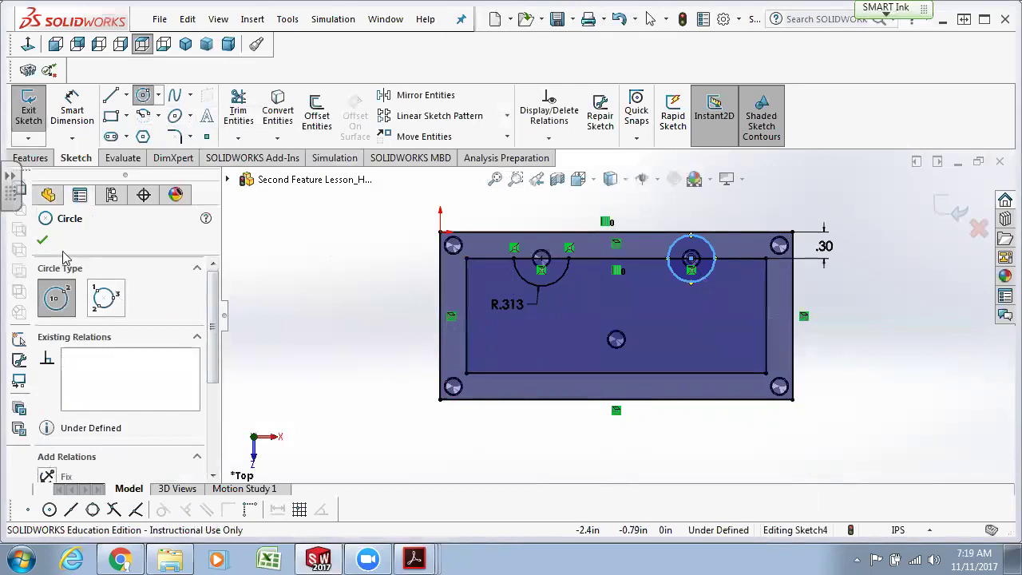
Try to dimension the diameter of the circle around the upper-right inner hole, and undo that dimension.
click(80, 121)
click(677, 276)
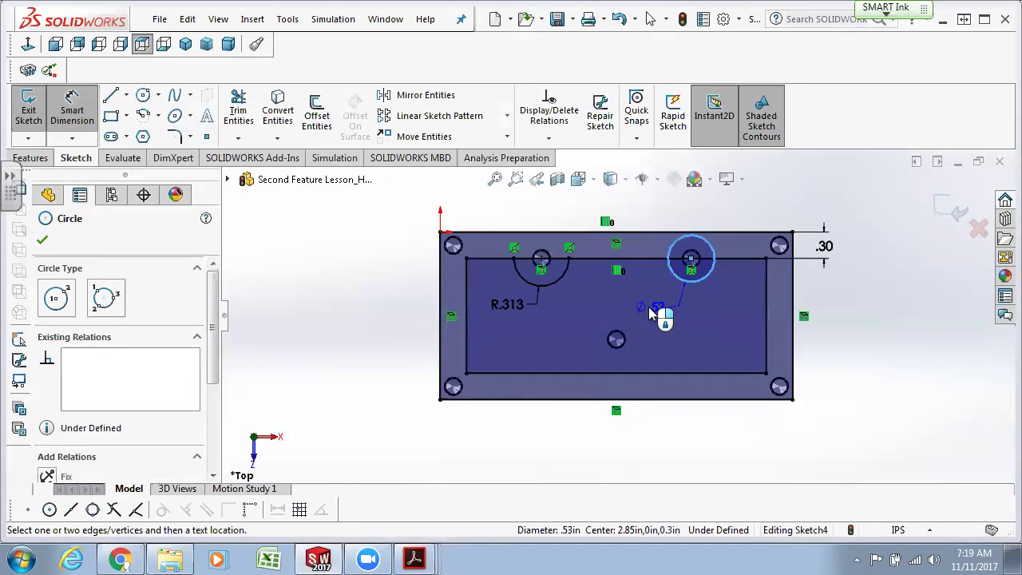
click(649, 306)
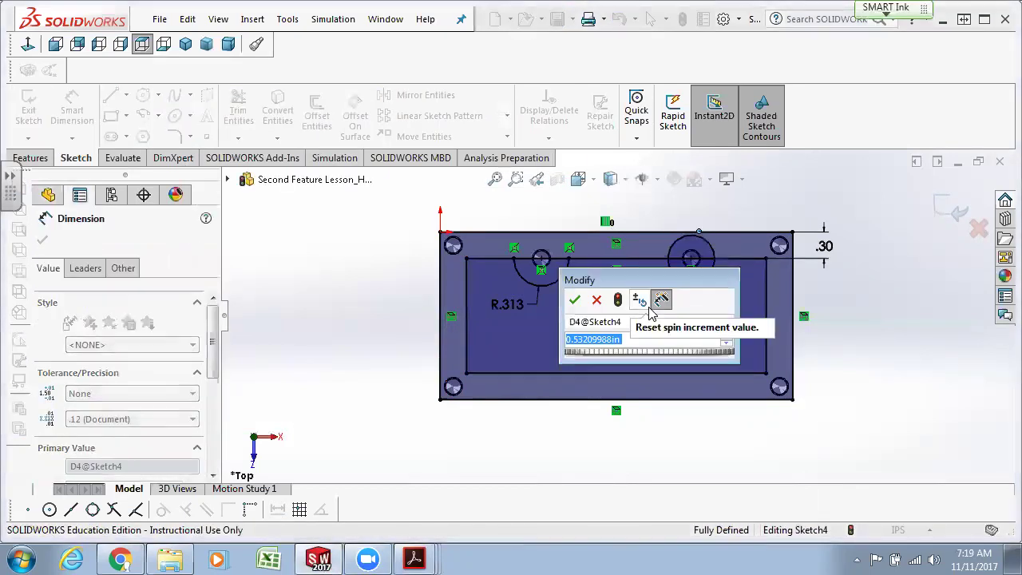
click(597, 301)
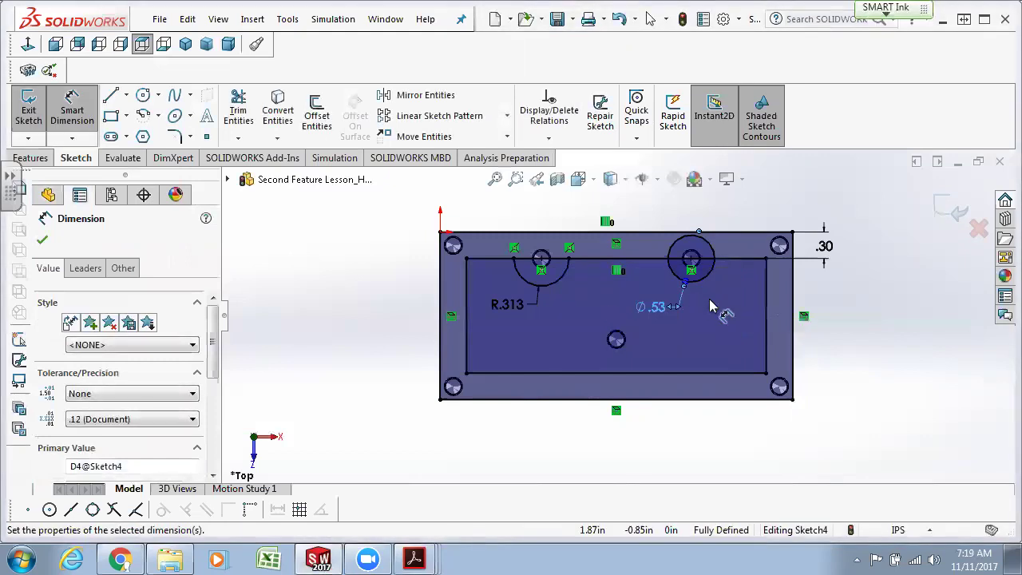
key(Escape)
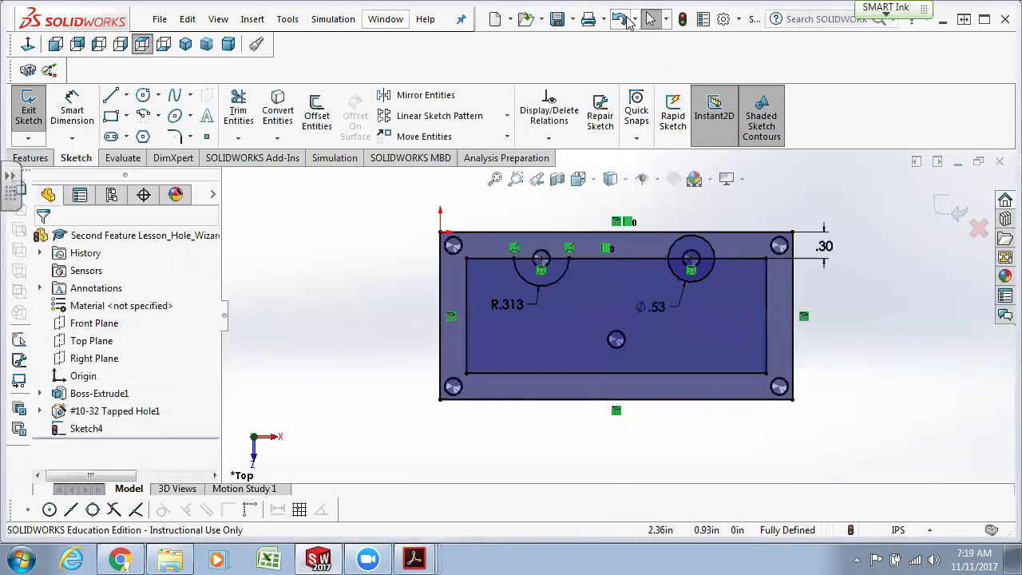
click(621, 19)
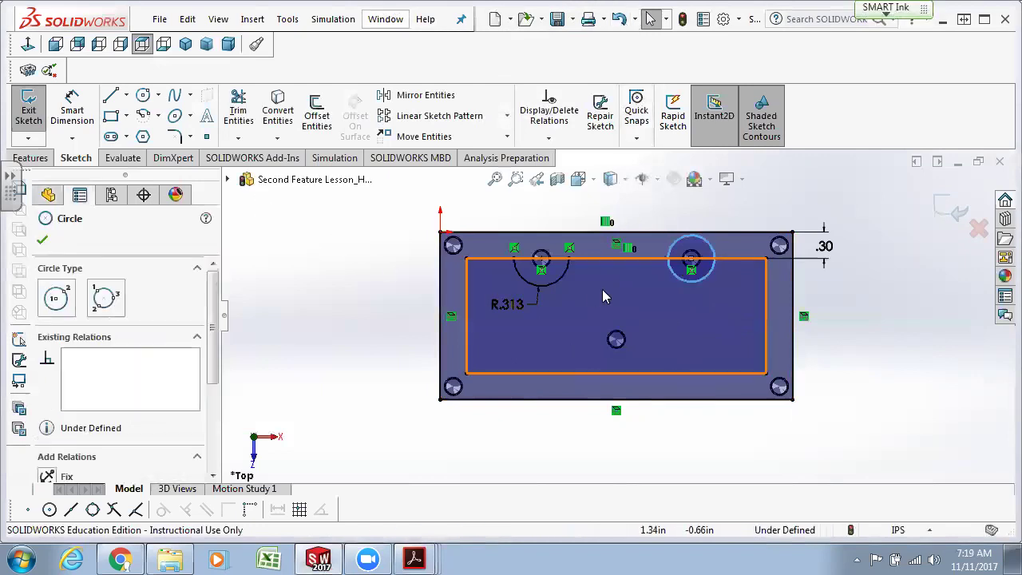
Trim away the upper half of the circle around the upper-right inner hole, above the inner outline's upper line.
click(238, 112)
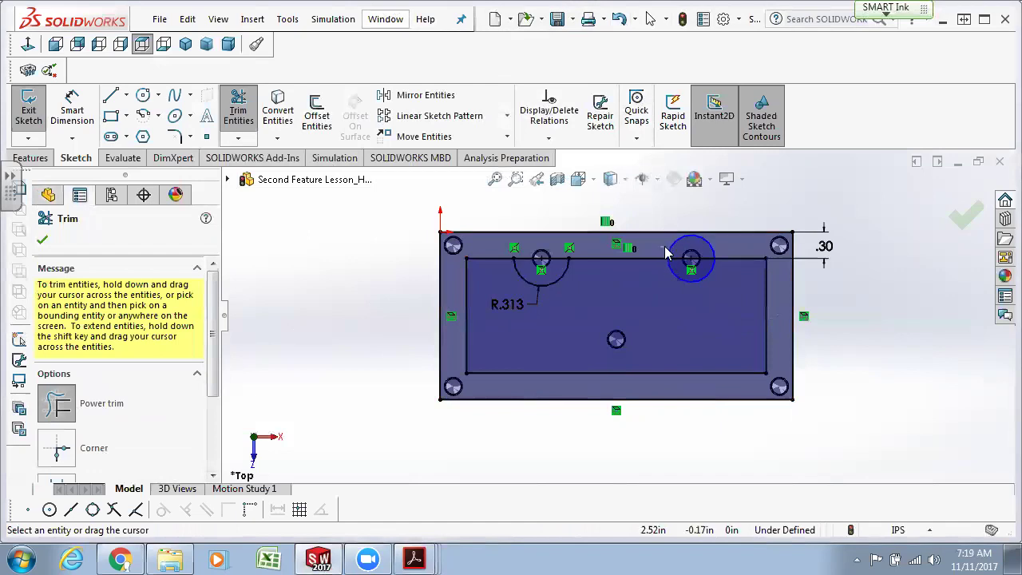
drag(675, 256, 679, 254)
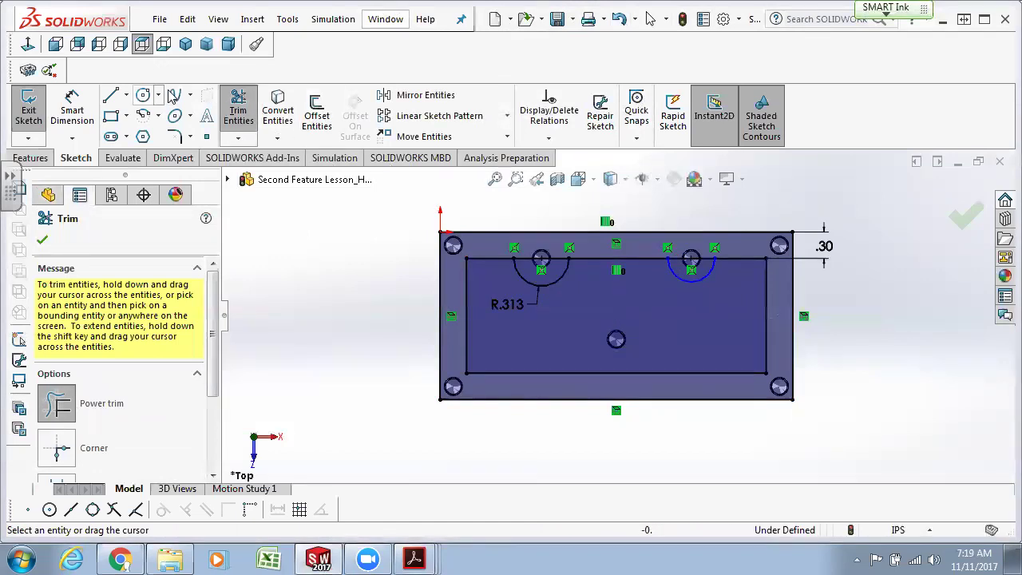
key(Escape)
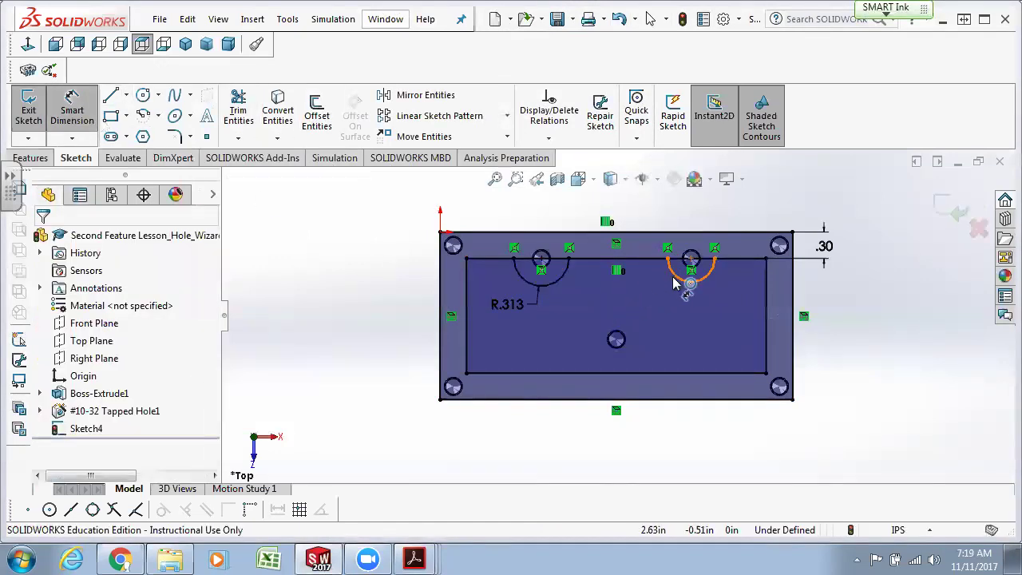
click(674, 275)
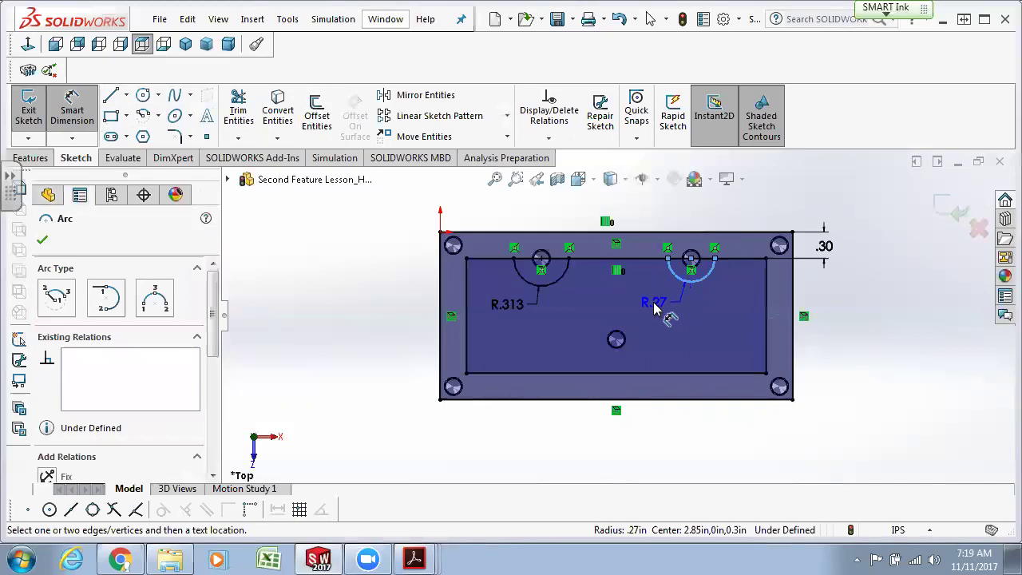
key(Escape)
key(Escape)
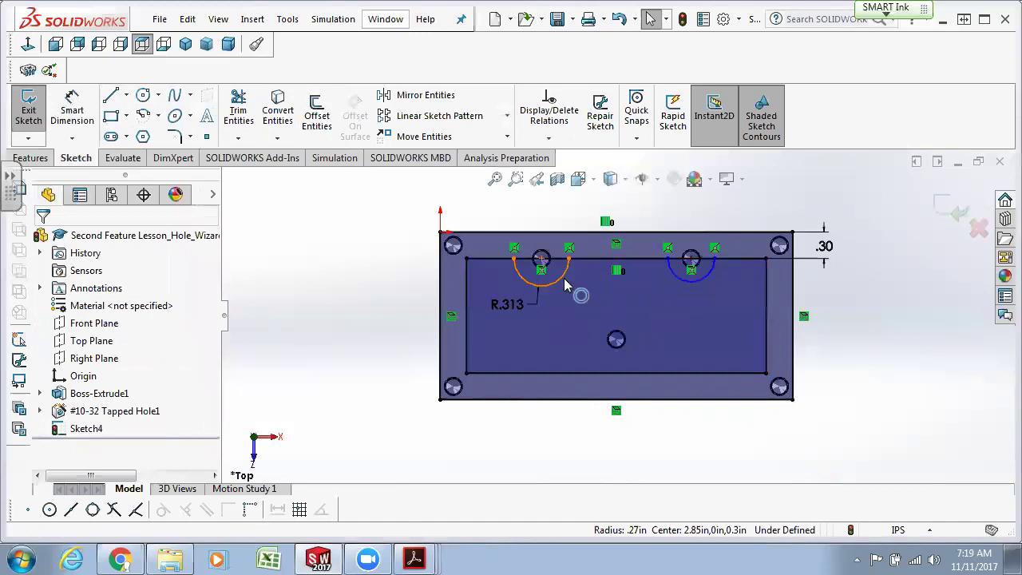
Add an Equal relation between the R.313 arc and the arc below the upper-right inner hole.
click(519, 279)
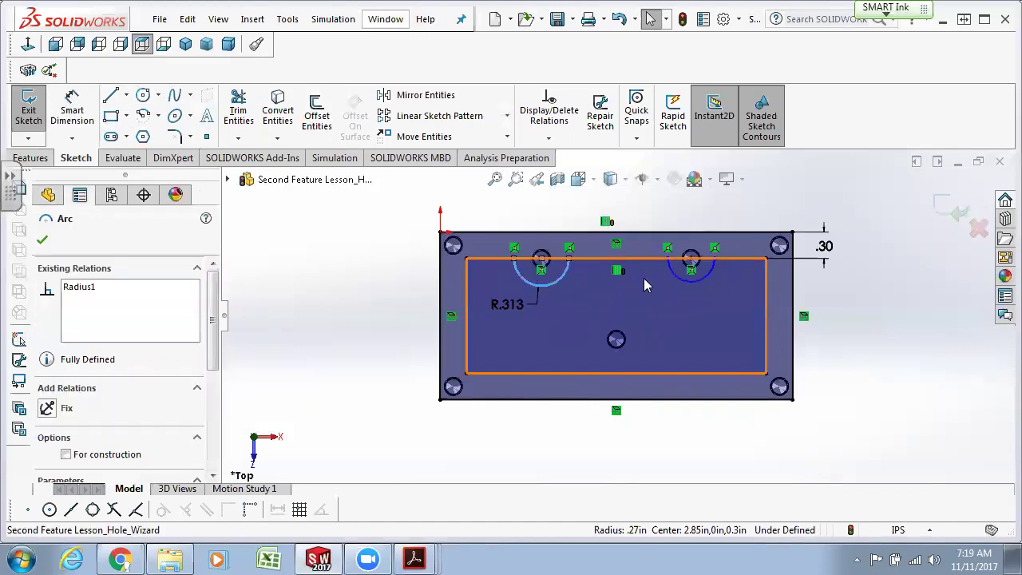
ctrl+click(688, 272)
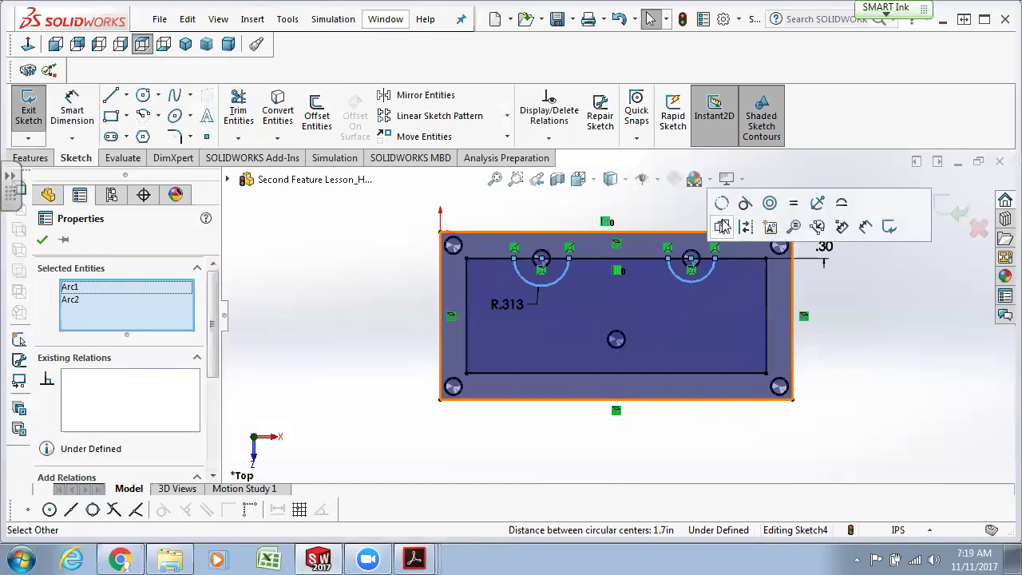
click(795, 205)
key(Escape)
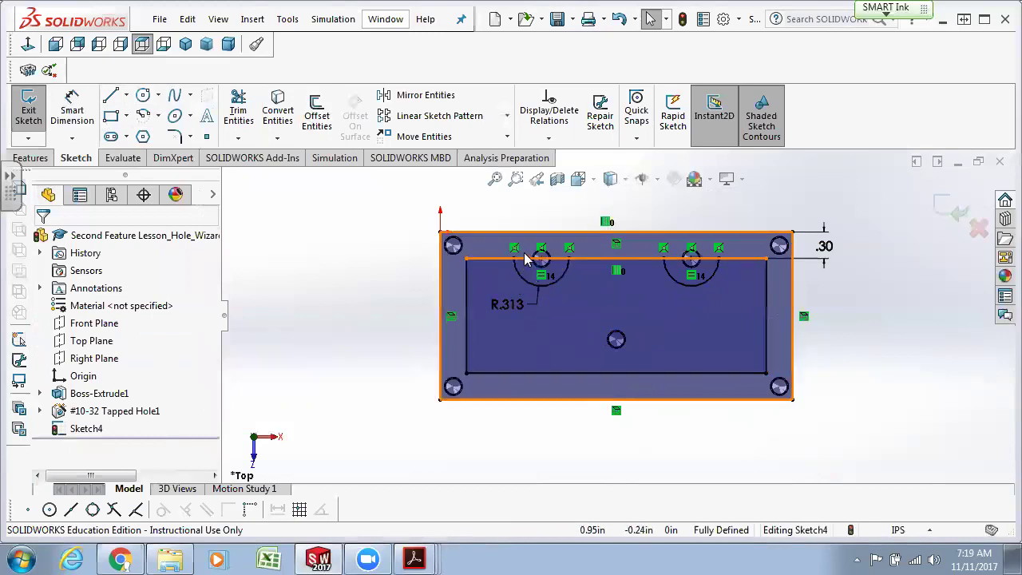
Trim the segments of the inner outline's upper line that span the openings of the two arcs.
click(238, 110)
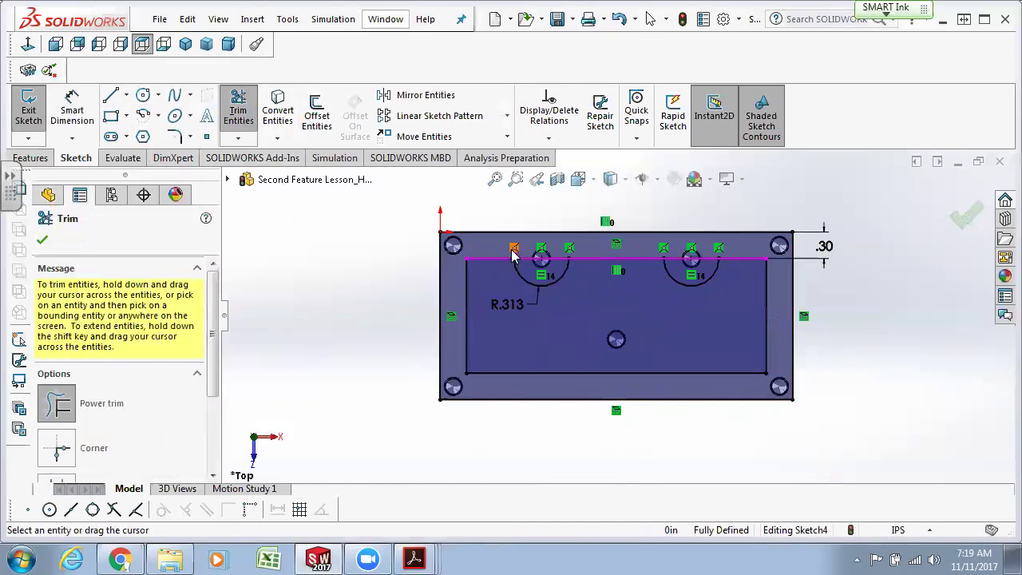
scroll(471, 257, down, 3)
scroll(571, 328, down, 5)
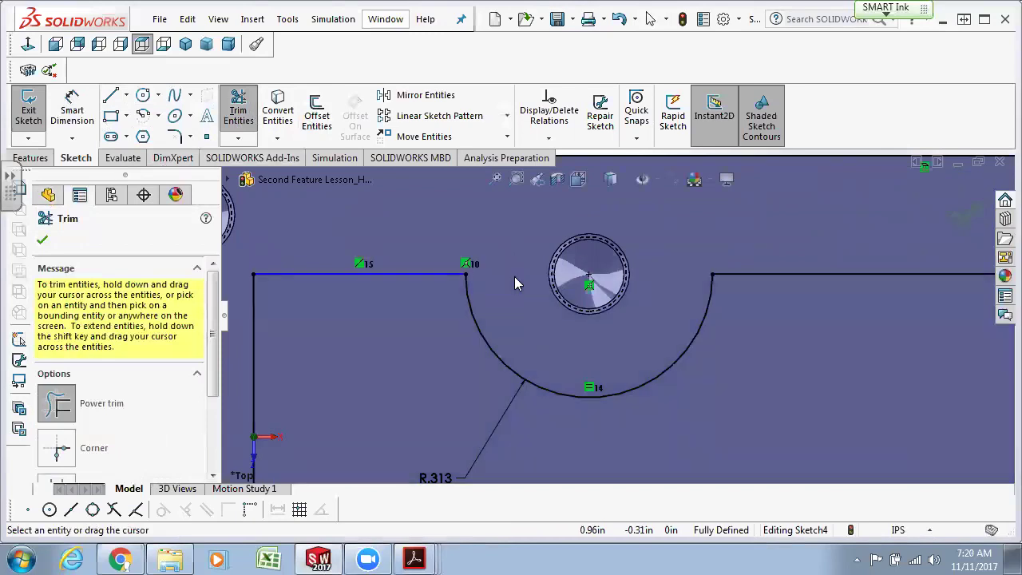
scroll(530, 322, up, 3)
scroll(531, 322, up, 2)
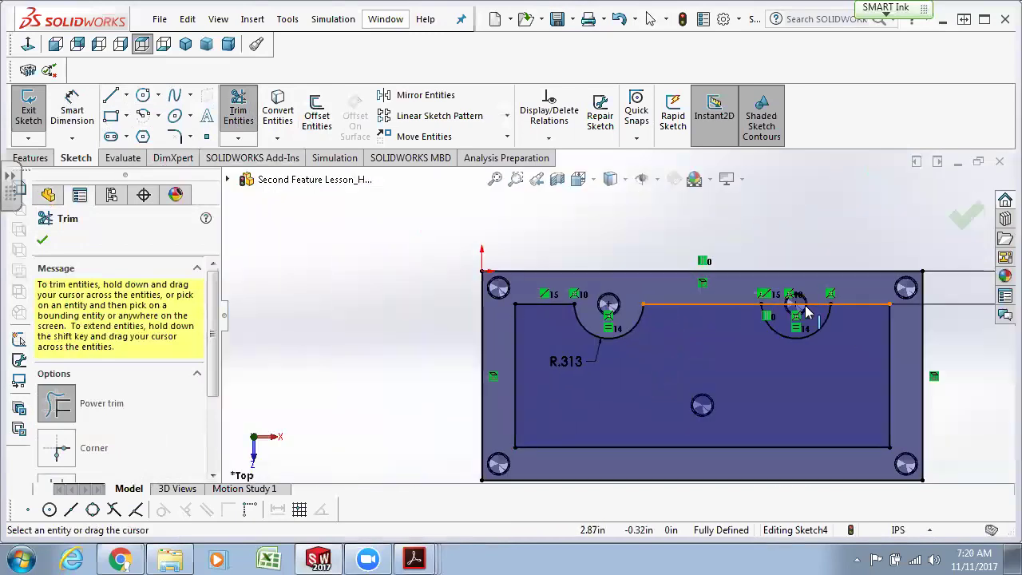
scroll(634, 323, down, 5)
drag(471, 266, 478, 324)
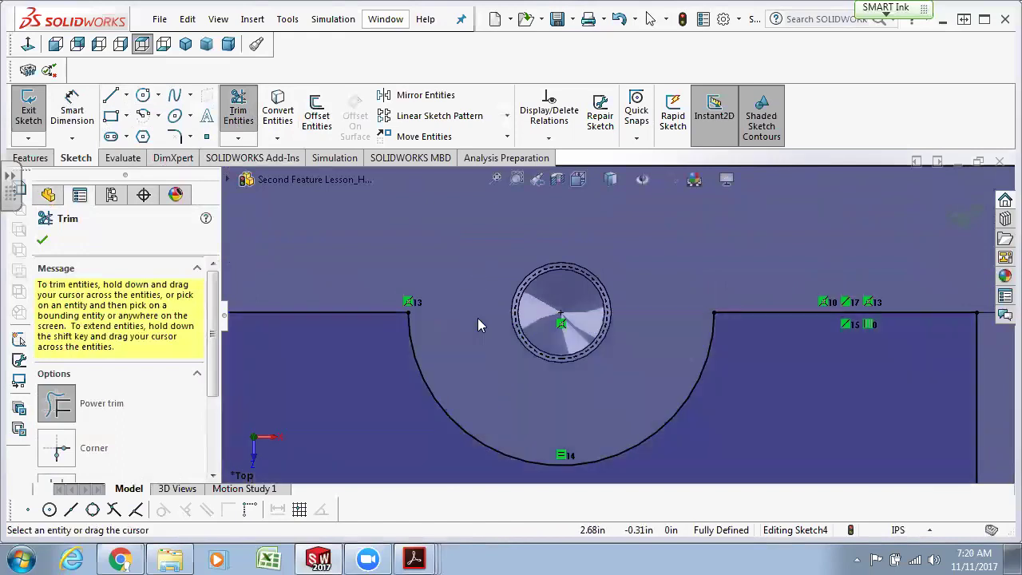
key(f)
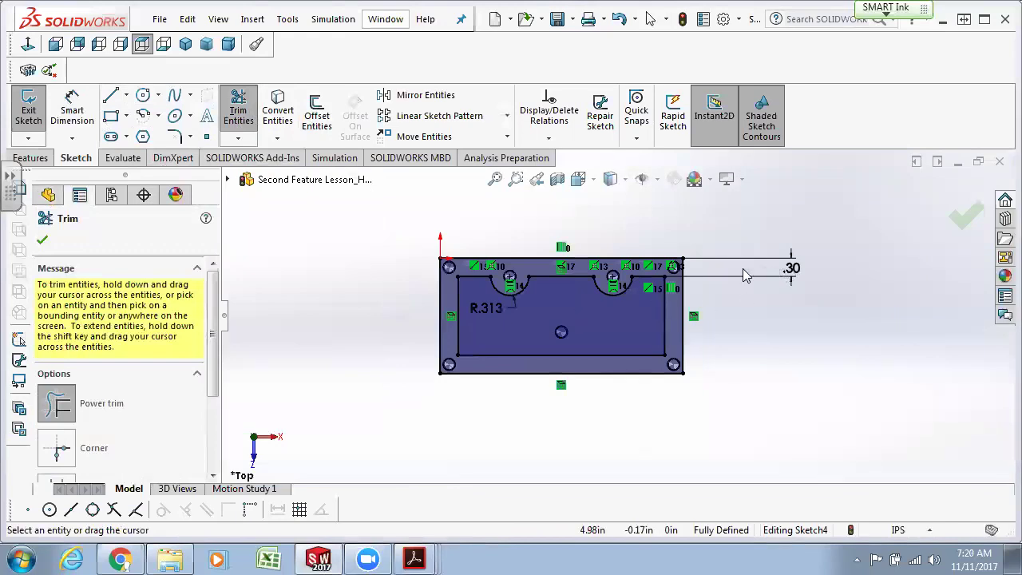
key(Escape)
Move the .30 offset dimension closer to the block's right edge.
drag(797, 269, 717, 265)
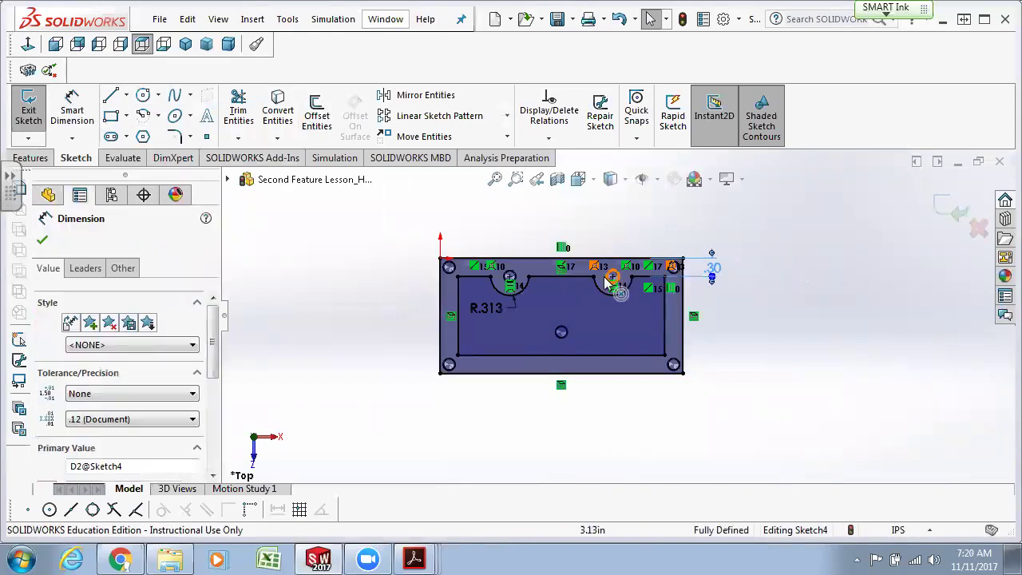
scroll(553, 295, up, 2)
scroll(571, 310, down, 2)
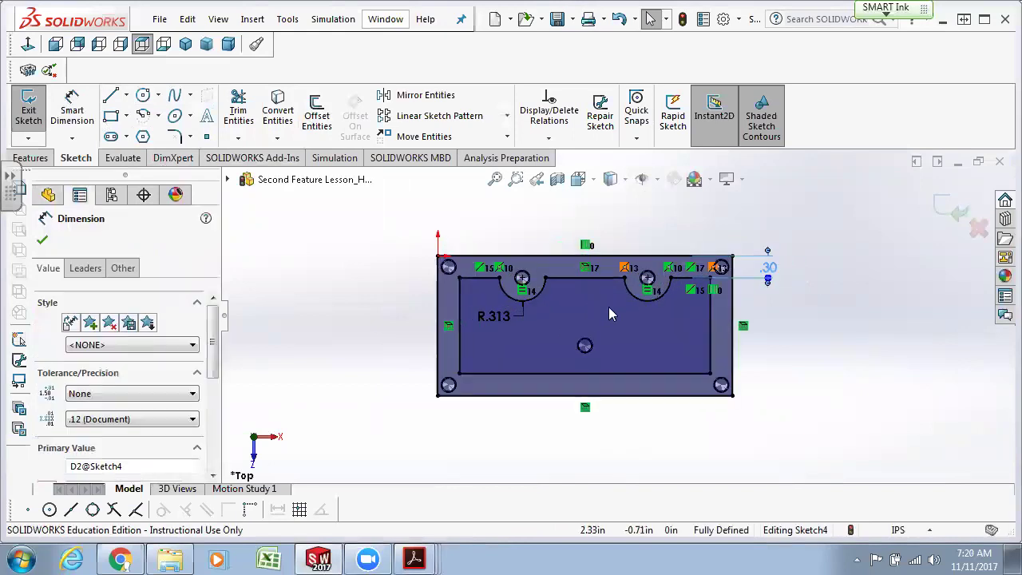
Check the TITAN-1-3M drawing in Acrobat, and in SOLIDWORKS dimension the centre of the circle below the central hole 2 in from the block's left edge.
click(307, 557)
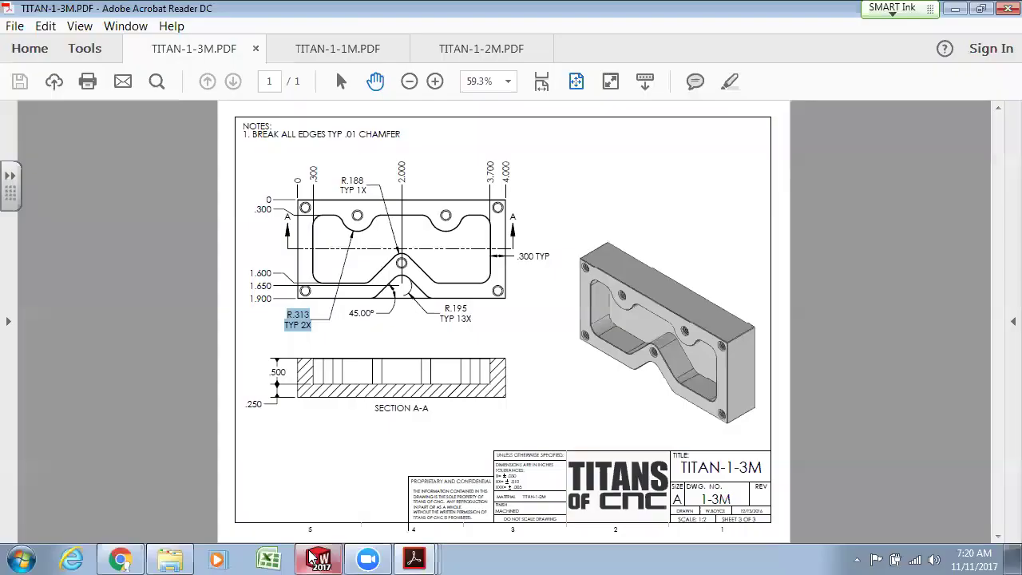
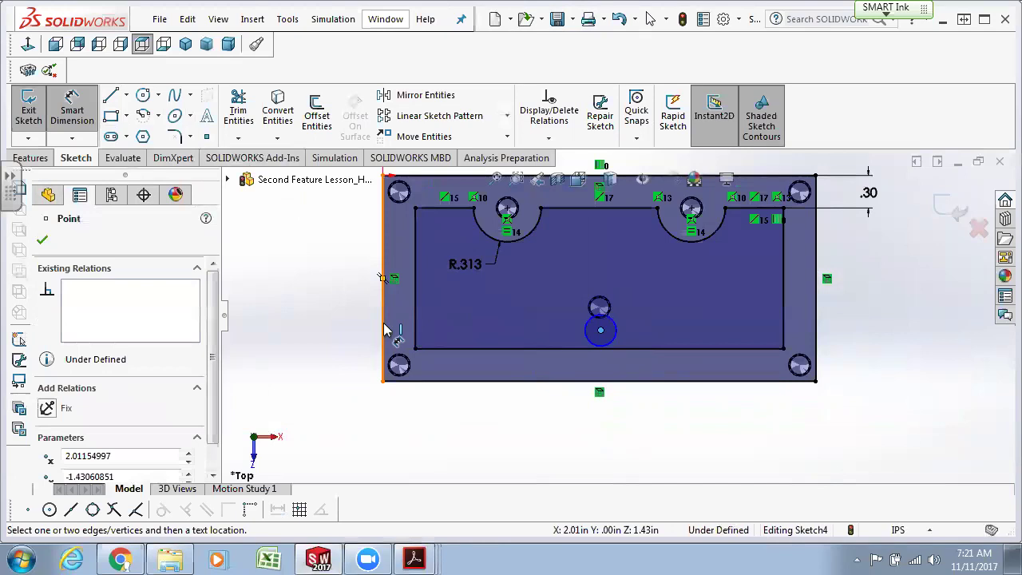
click(471, 435)
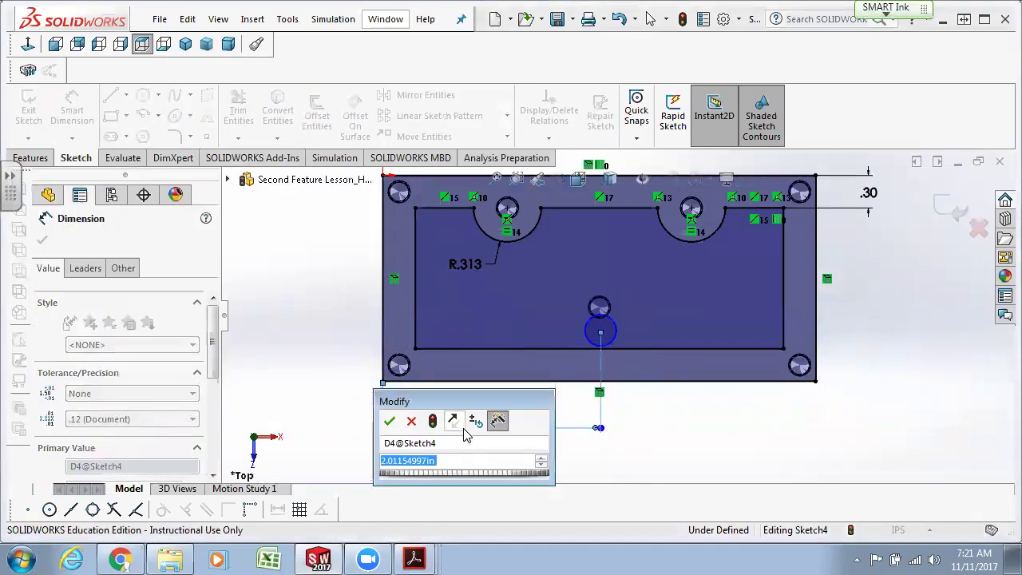
text(2)
key(Return)
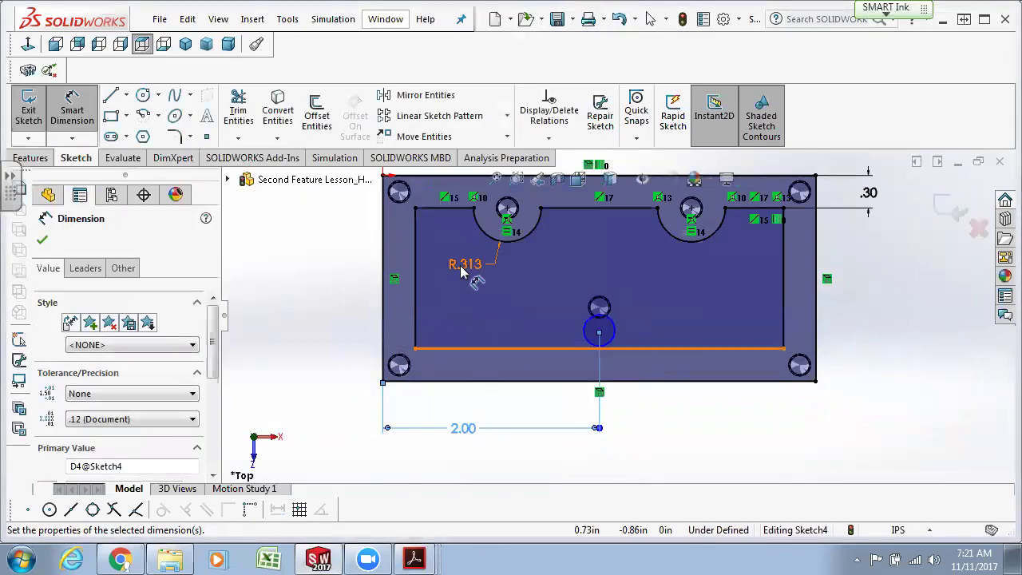
Dimension the lower circle's centre 1.65 in from the block's top edge, checking the value against the Acrobat drawing.
click(436, 186)
click(599, 332)
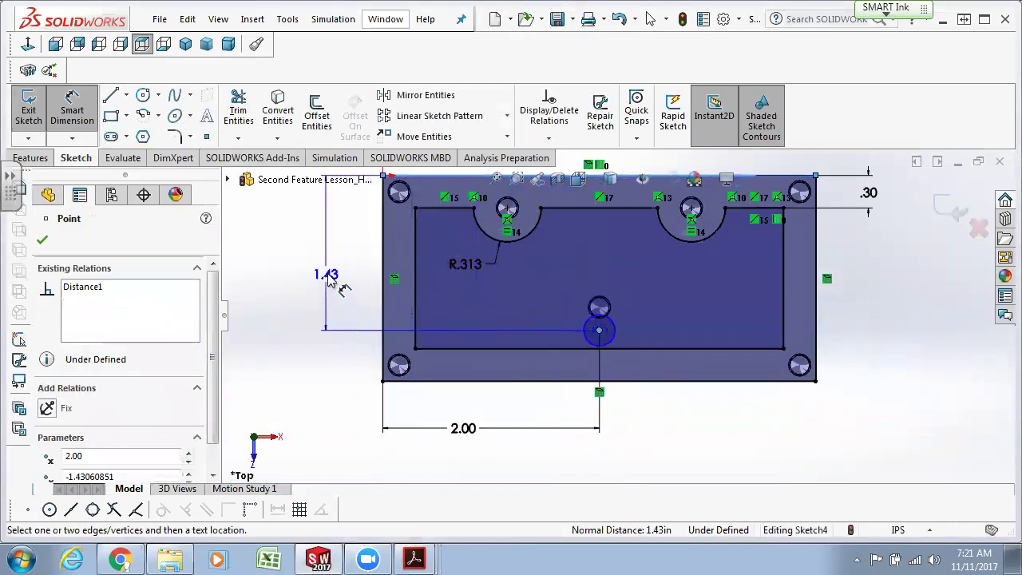
click(323, 273)
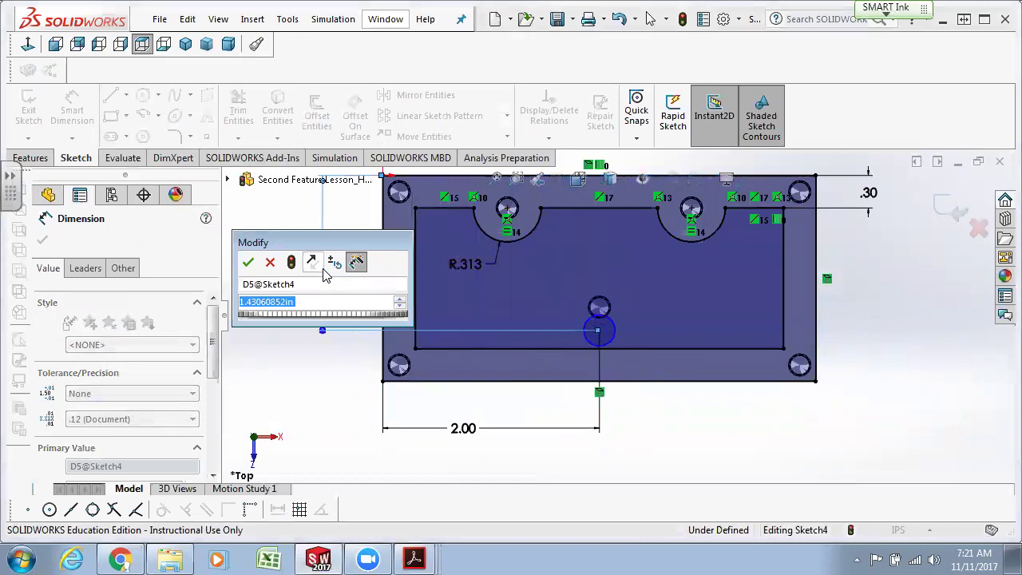
text(1.65)
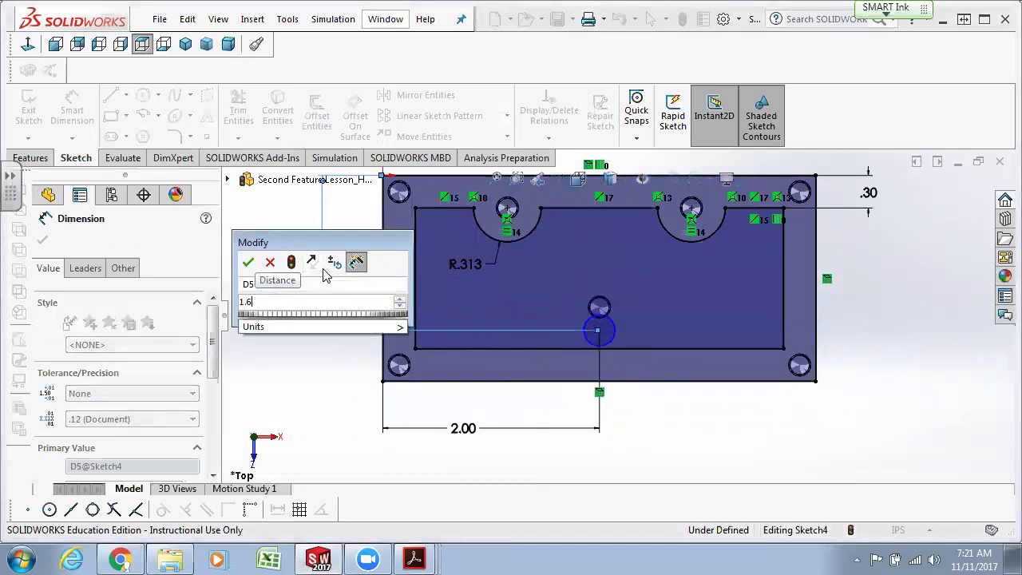
click(331, 557)
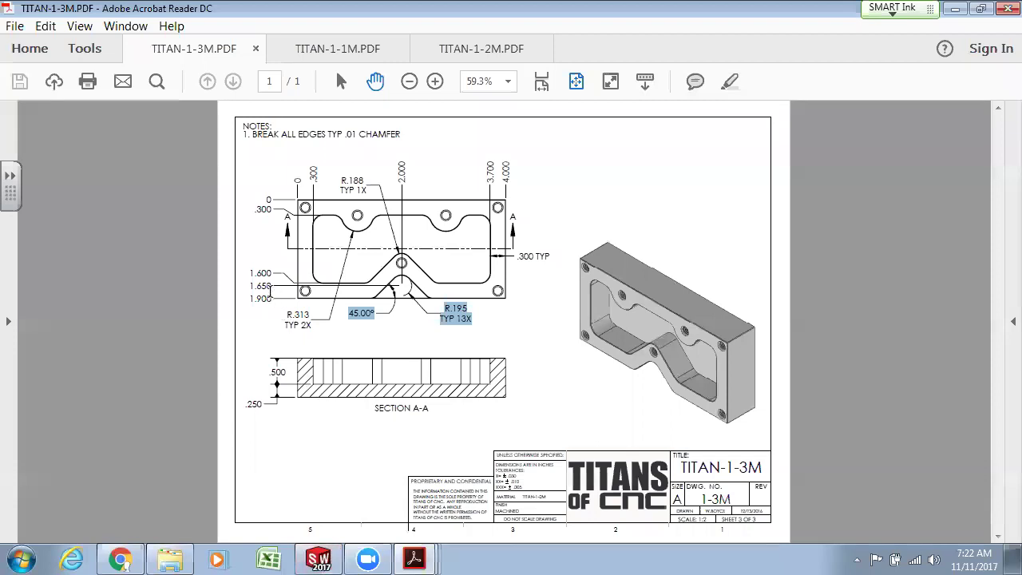
click(318, 557)
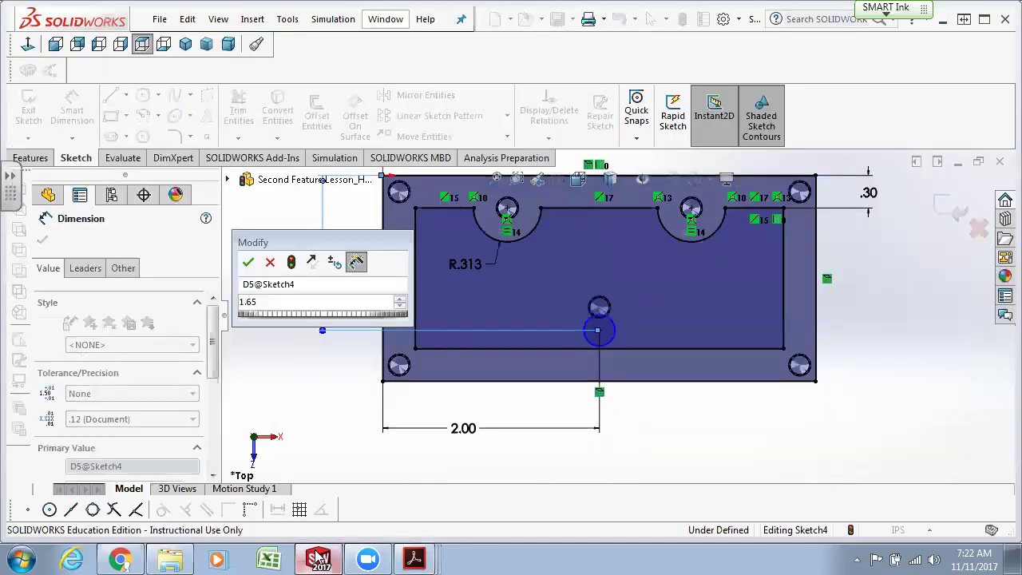
click(260, 303)
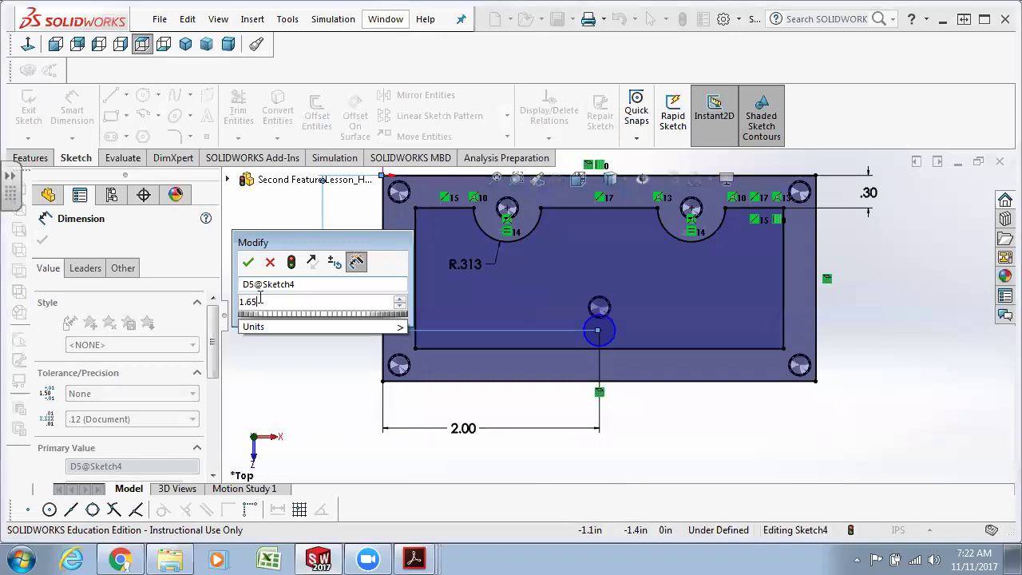
click(250, 263)
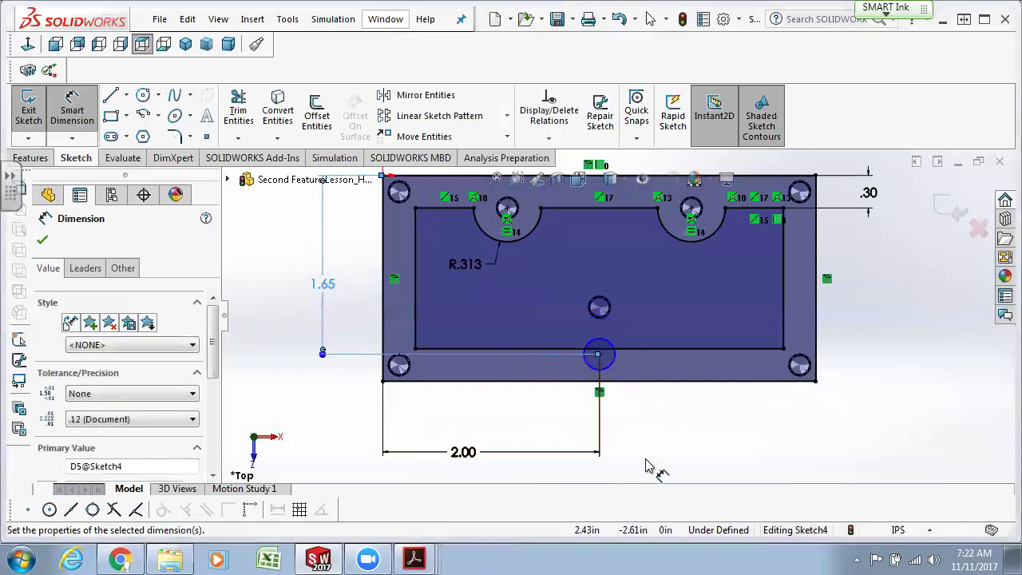
Dimension the lower circle's diameter as .195*2 in, placing the dimension below the block.
click(611, 369)
click(698, 431)
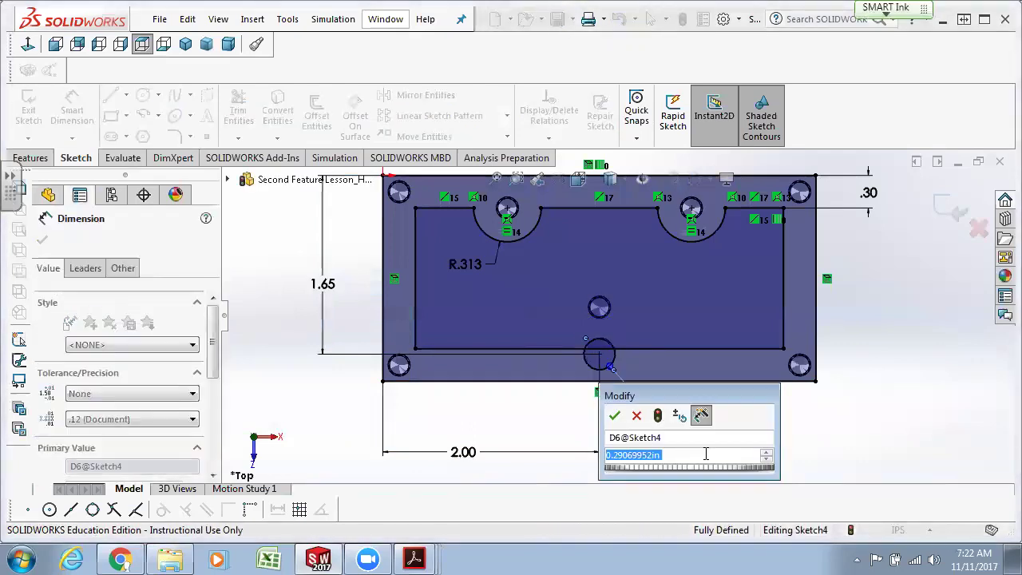
text(.19)
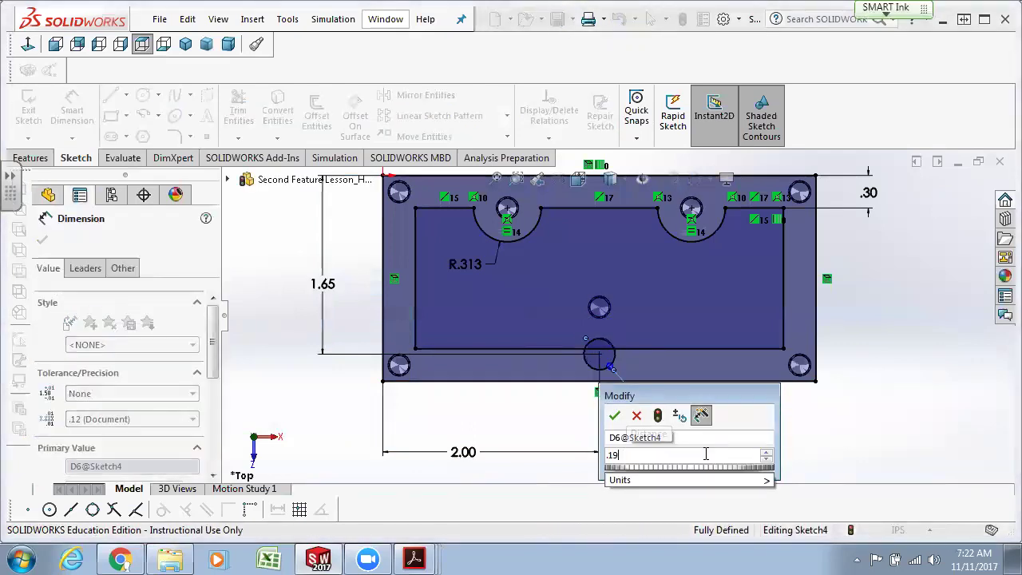
text(5*2)
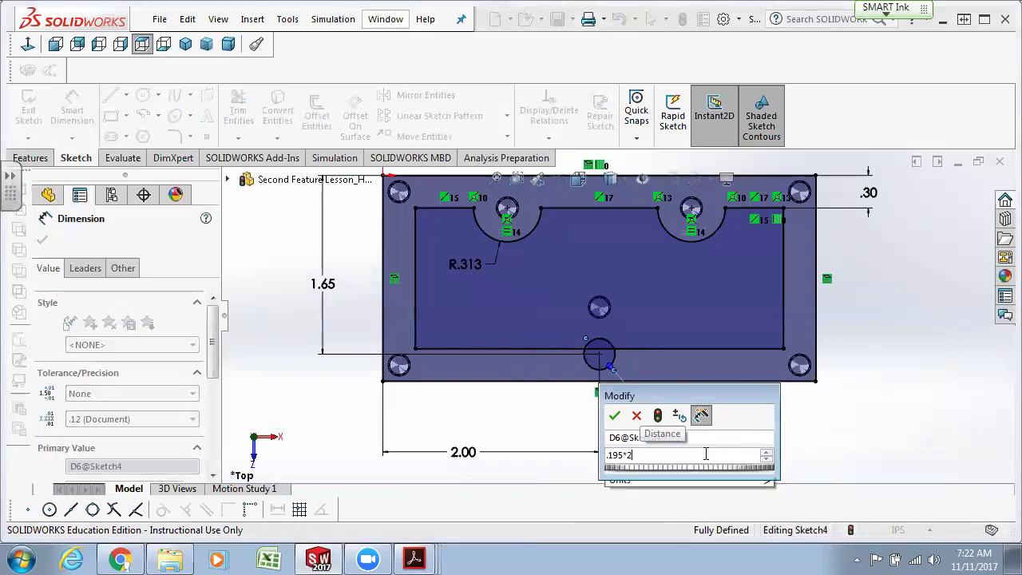
key(Return)
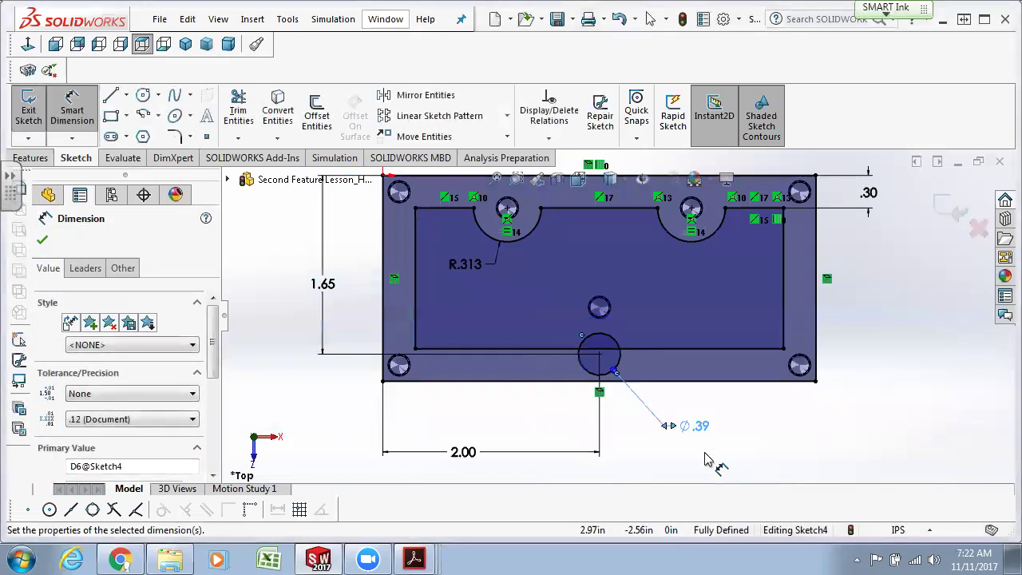
Display the lower circle's dimension as a radius with three-decimal (.123) precision.
right_click(702, 430)
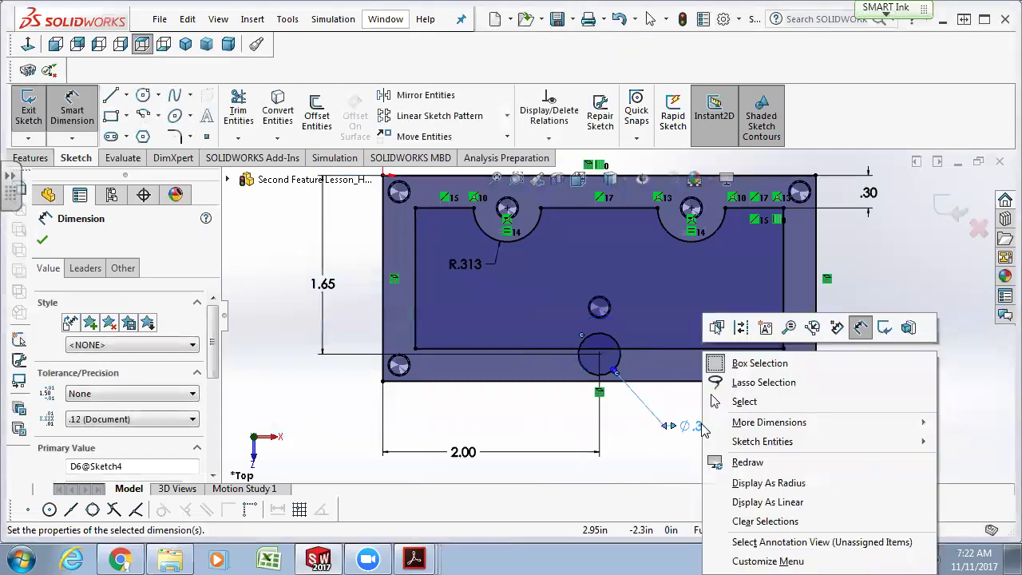
click(755, 484)
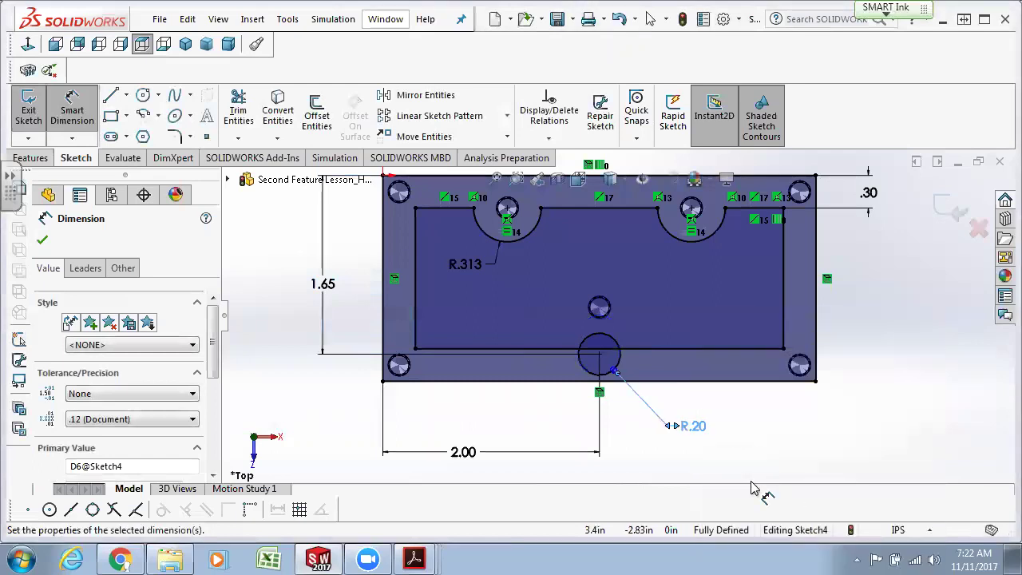
click(177, 422)
click(83, 464)
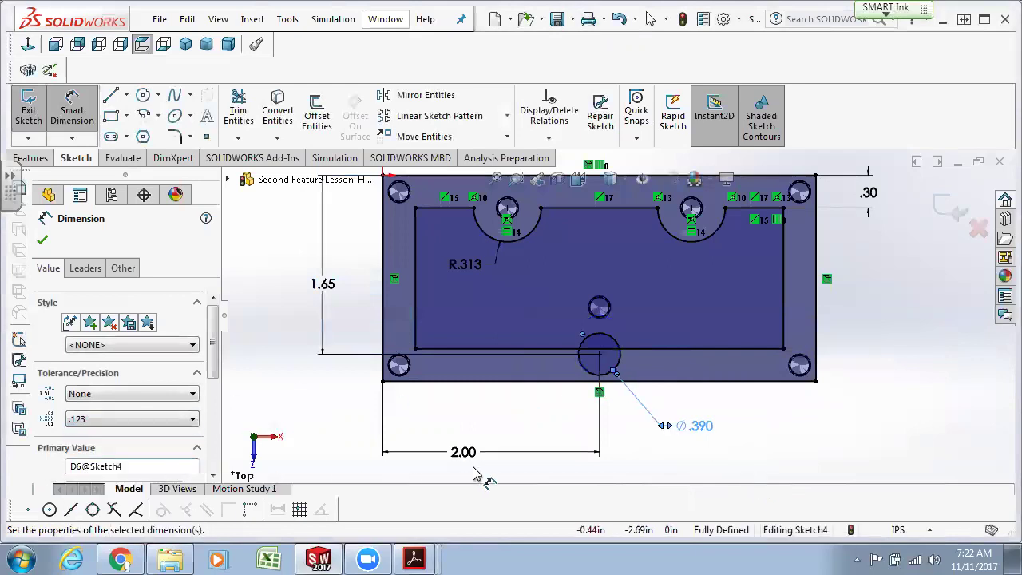
right_click(709, 430)
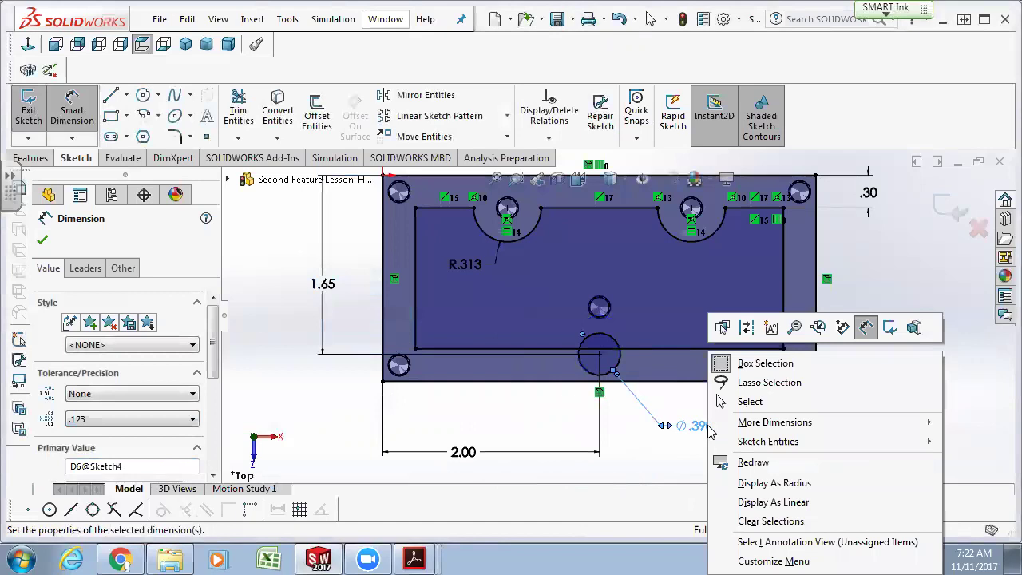
click(752, 482)
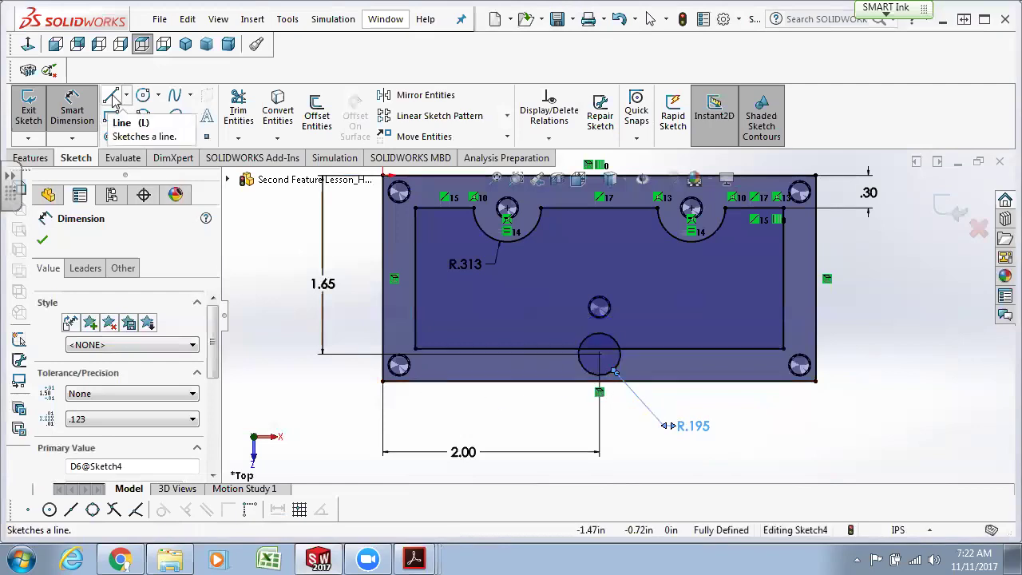
Sketch a slanted line about 0.62 in long from the block's lower edge up to a tangent point on the lower circle's left side.
click(111, 95)
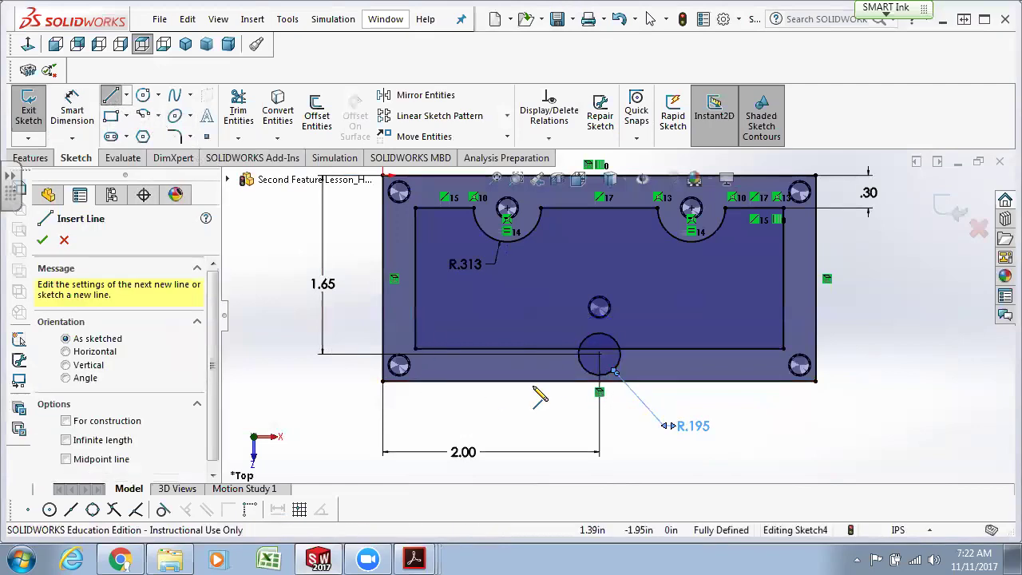
click(534, 380)
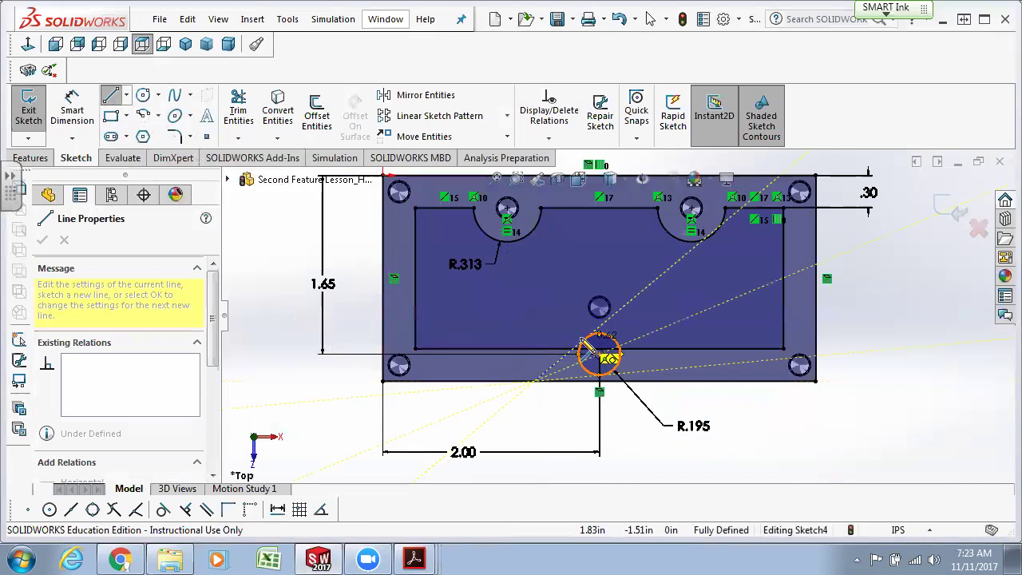
click(584, 342)
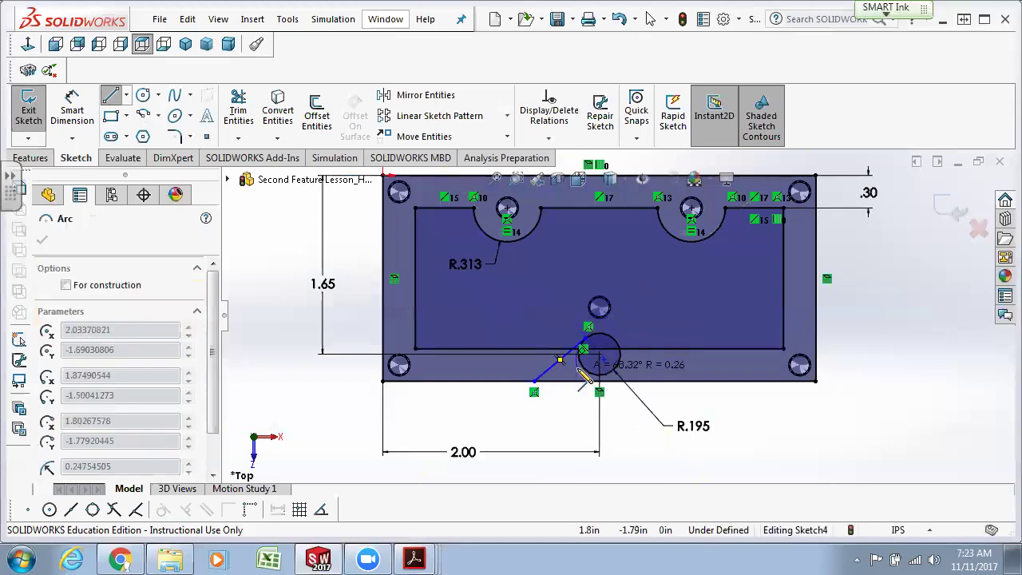
Dimension the angle between the left slanted line and the block's lower edge as 45 degrees.
click(74, 113)
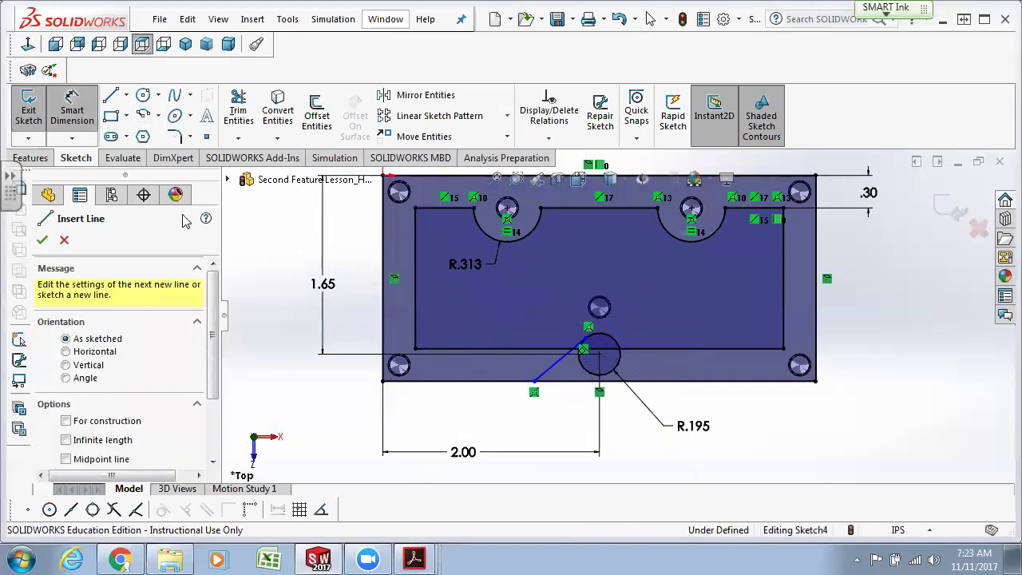
click(554, 369)
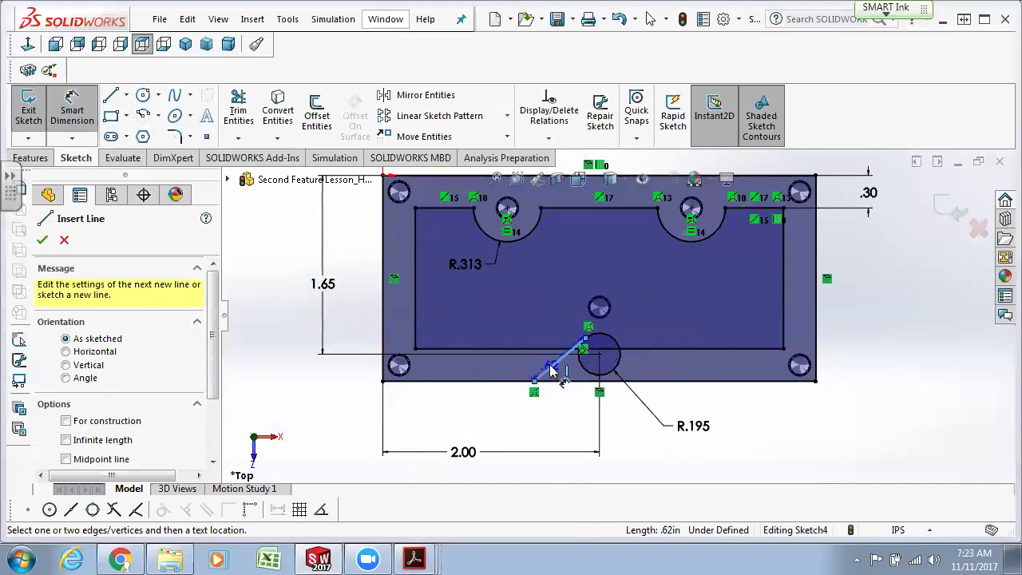
click(567, 382)
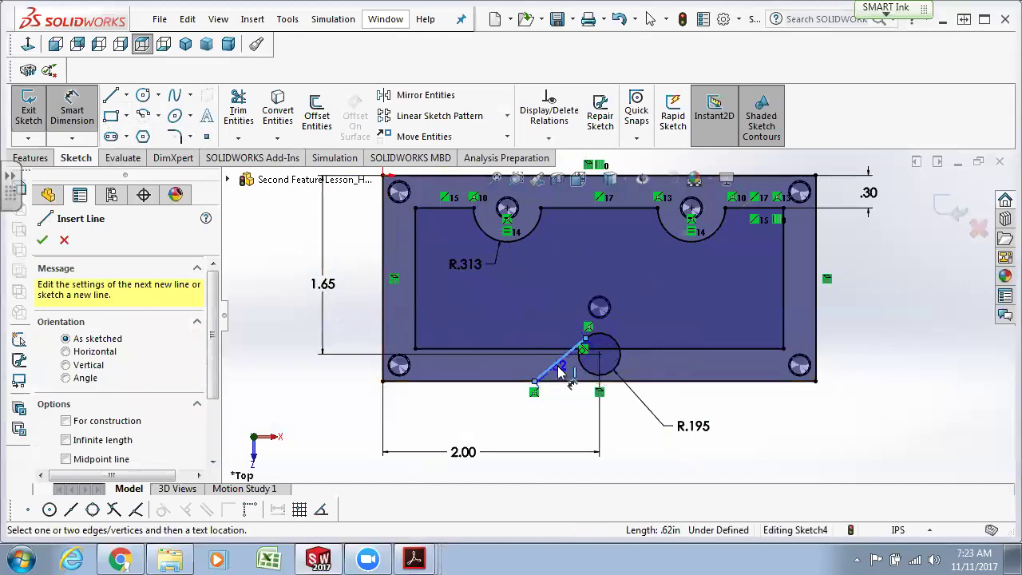
click(577, 375)
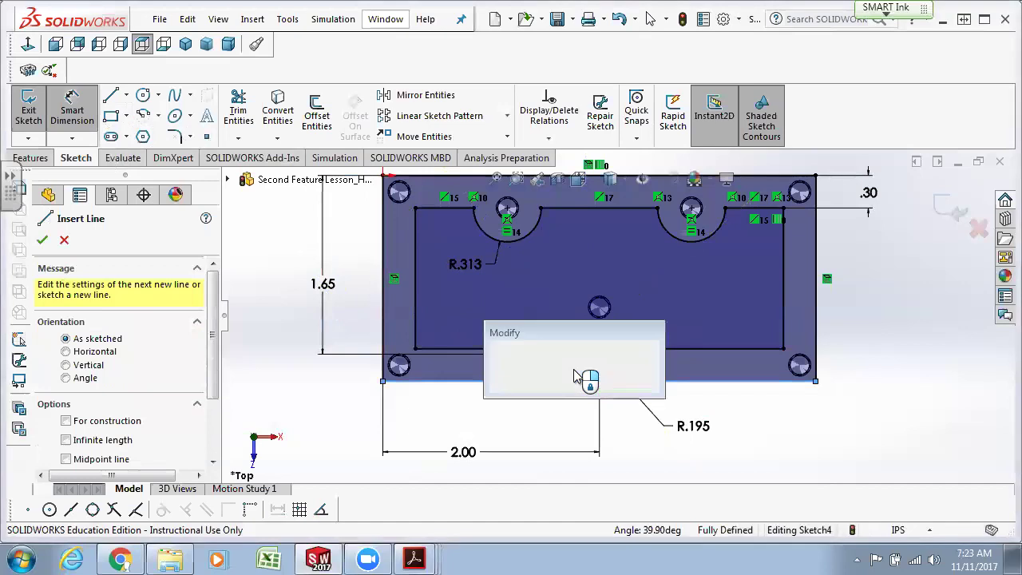
text(45)
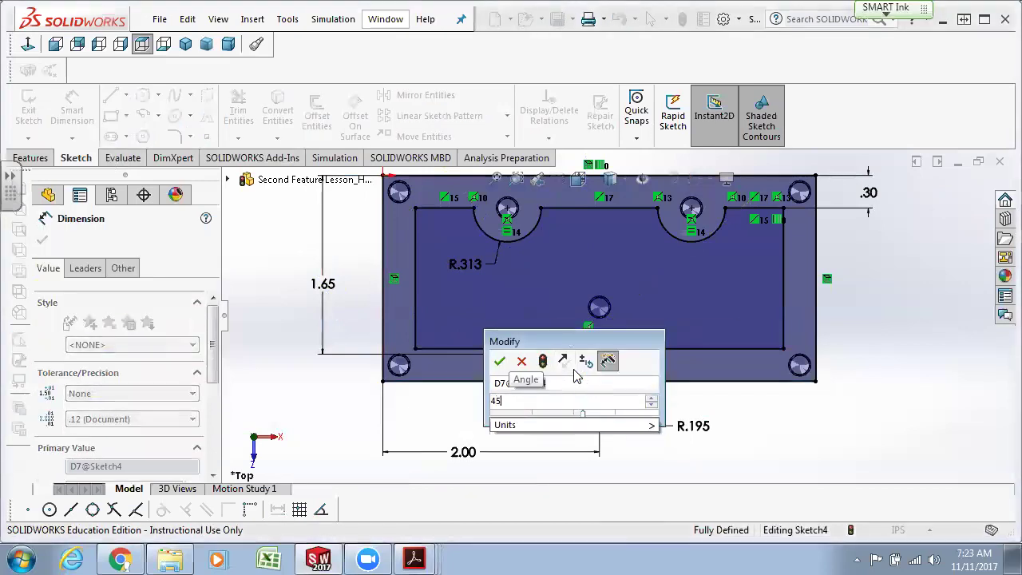
key(Return)
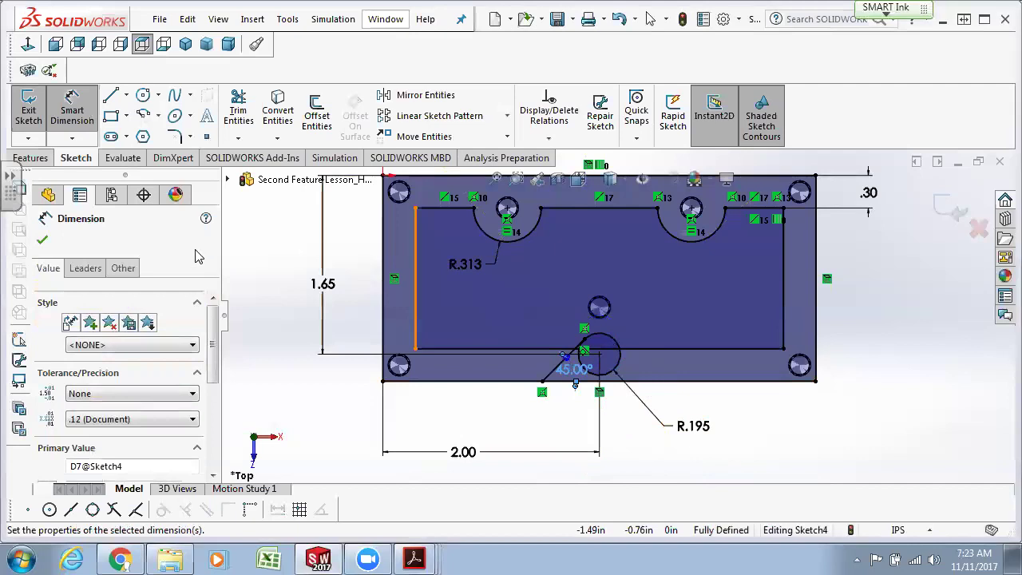
Sketch a second slanted line about 0.73 in long from the block's lower edge to the lower circle's upper right side.
click(112, 96)
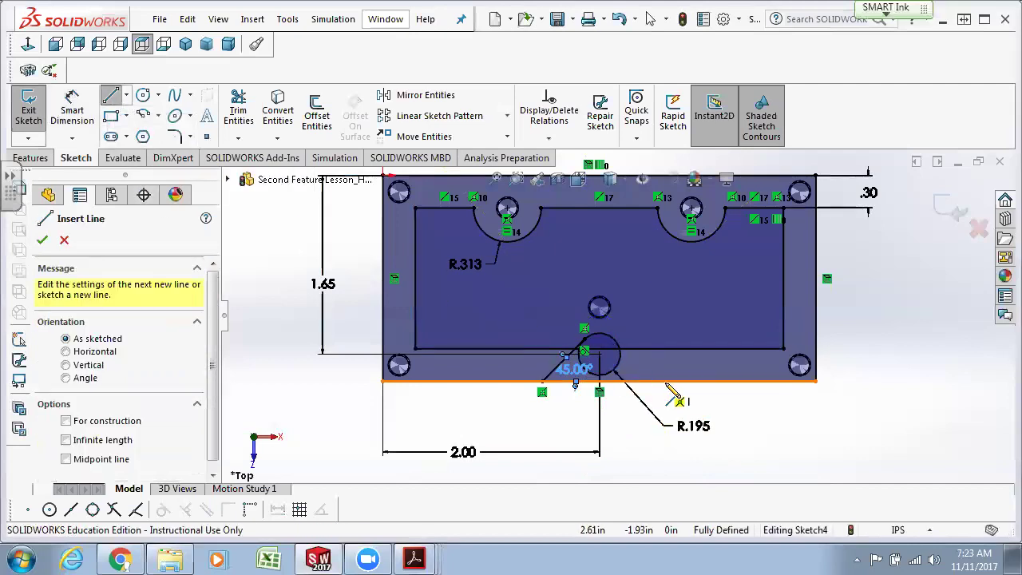
click(599, 353)
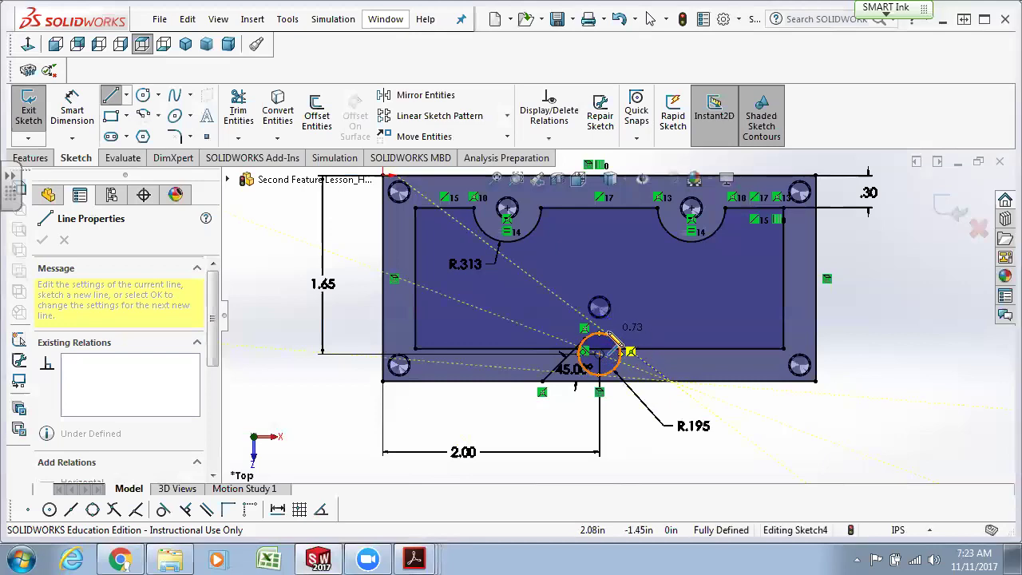
click(670, 381)
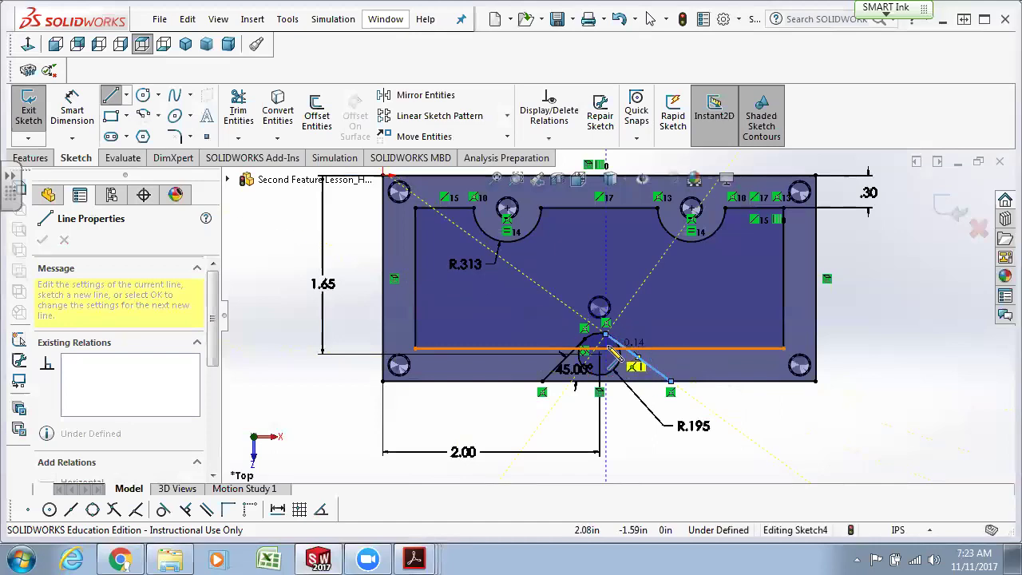
scroll(607, 345, up, 3)
scroll(615, 345, down, 5)
scroll(617, 342, down, 5)
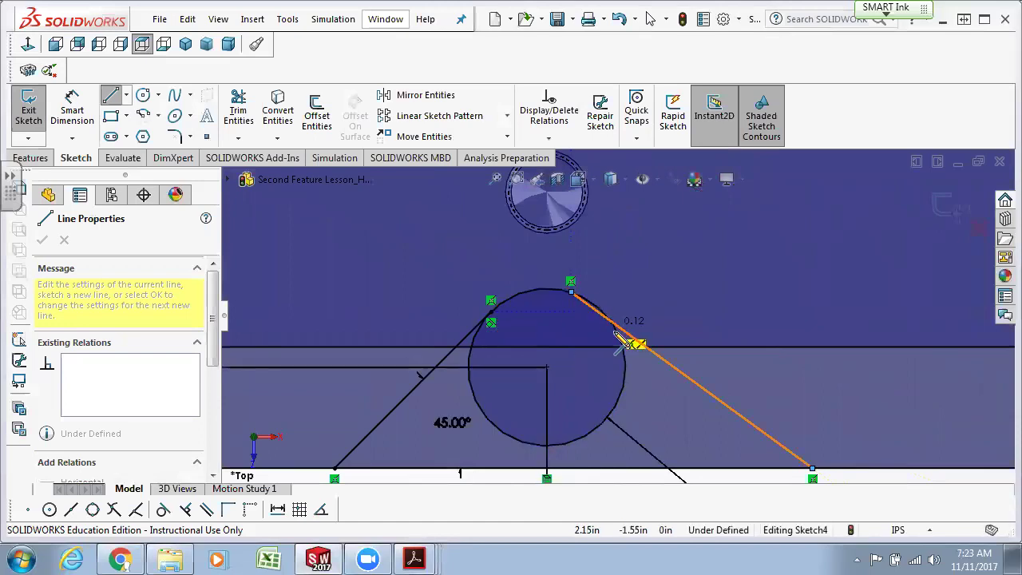
Dimension the right slanted line at 45 degrees to the block's lower edge and place the dimension inside the angle.
click(86, 120)
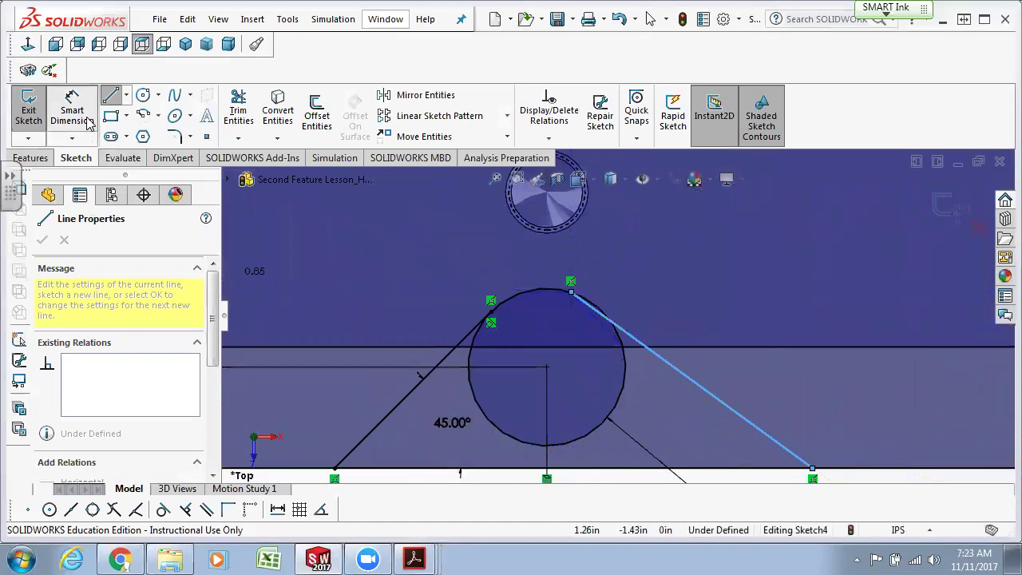
click(745, 421)
click(742, 471)
click(698, 442)
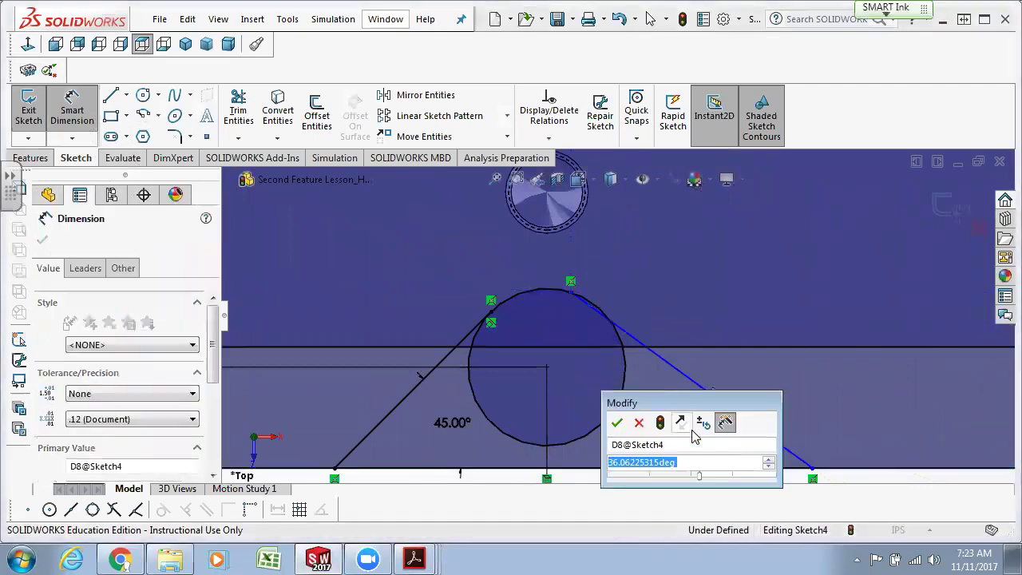
text(45)
key(Return)
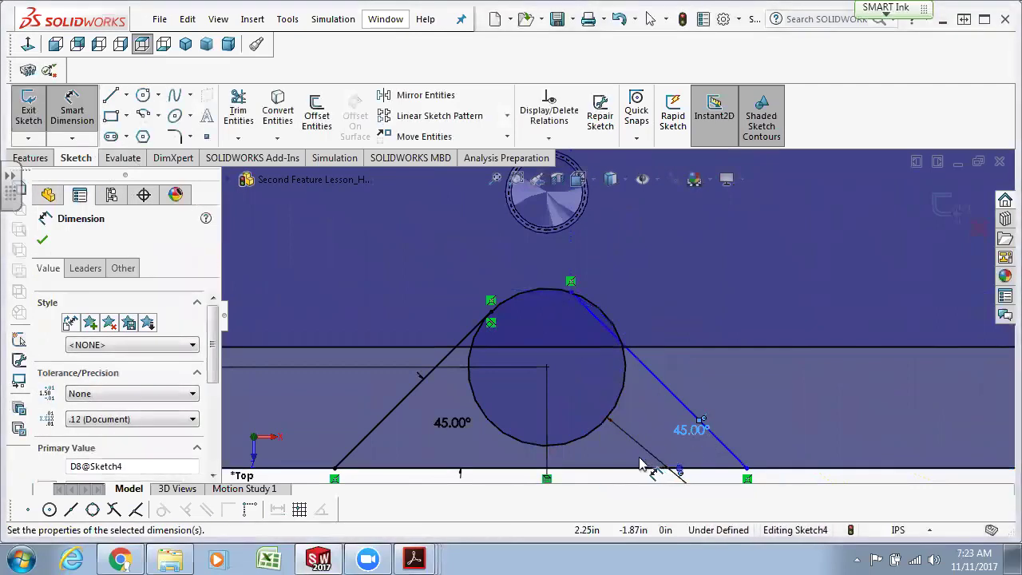
drag(682, 434, 666, 441)
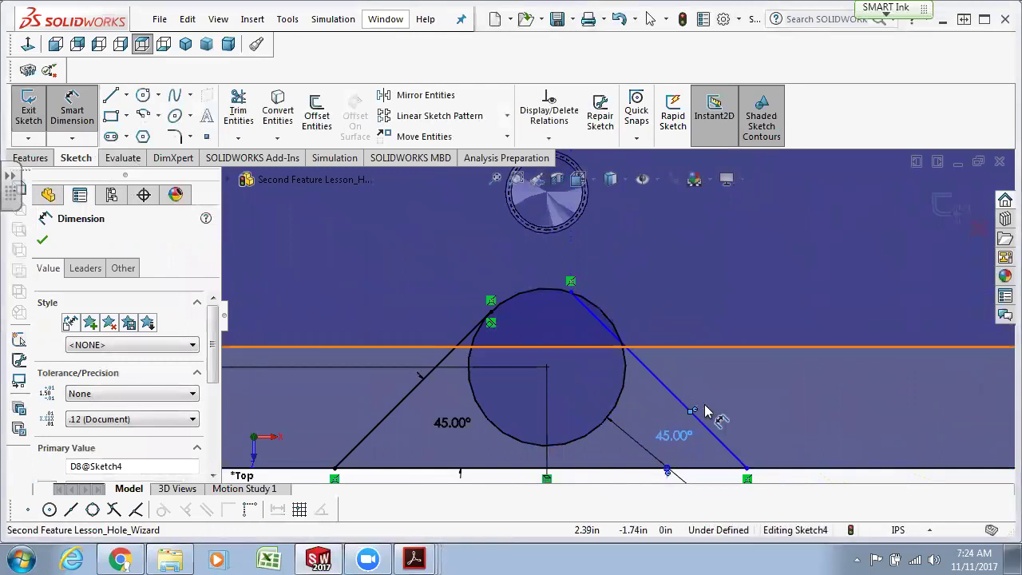
Make the right slanted line tangent to the lower circle.
key(Escape)
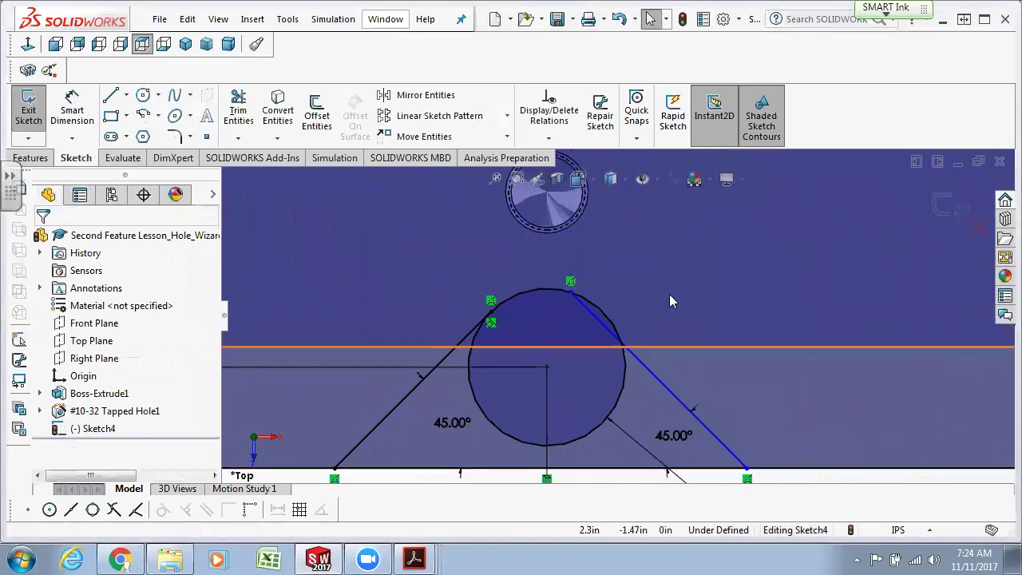
click(648, 373)
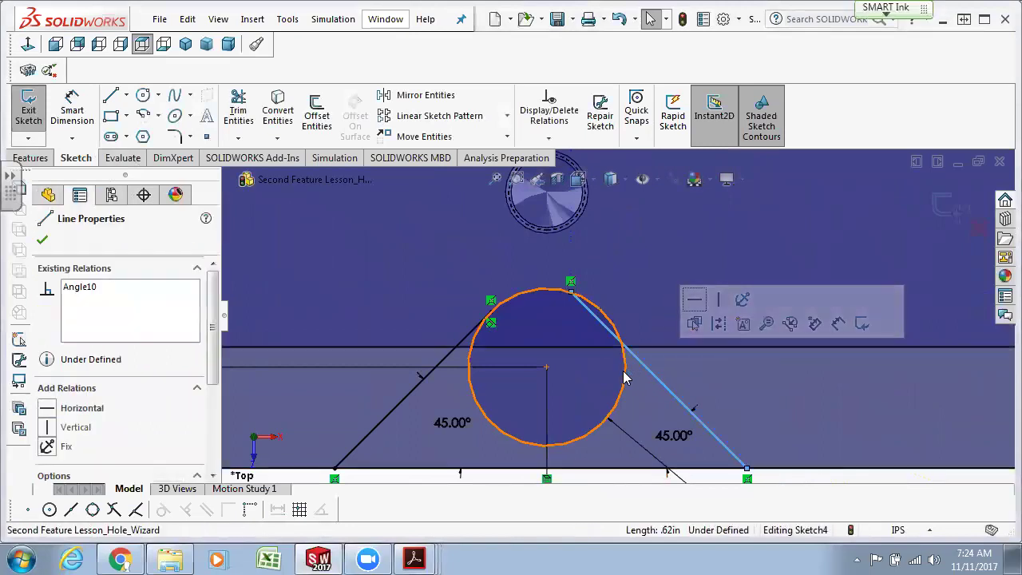
ctrl+click(624, 377)
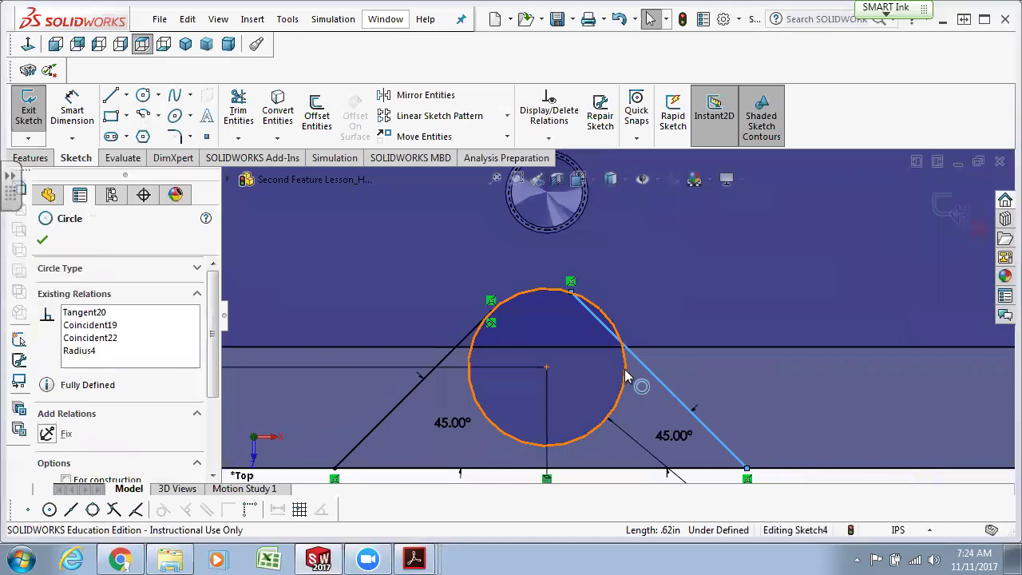
click(671, 301)
click(671, 300)
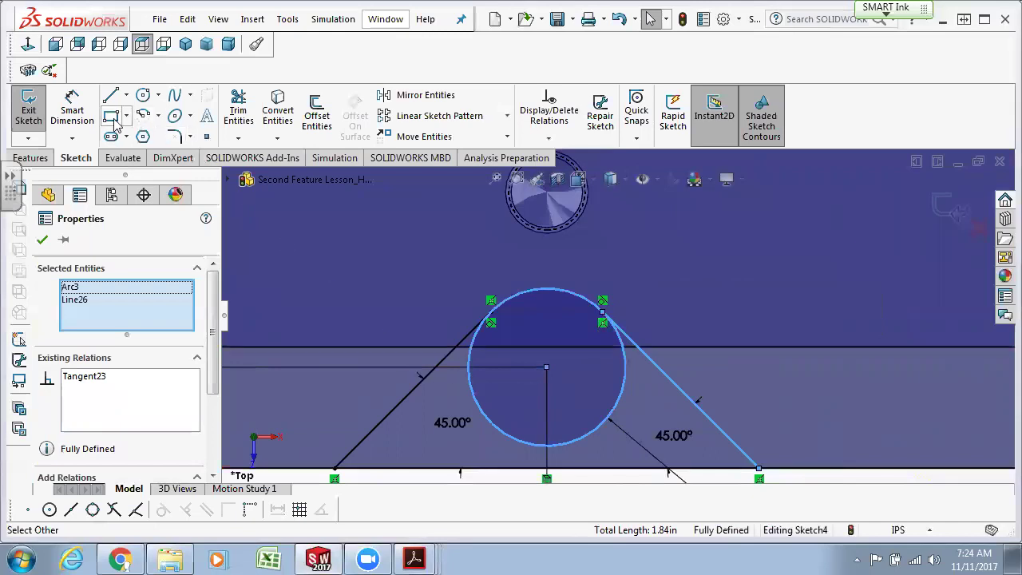
Trim away the lower circle's portion below the pocket's bottom line and the segment of that line inside the circle.
click(238, 110)
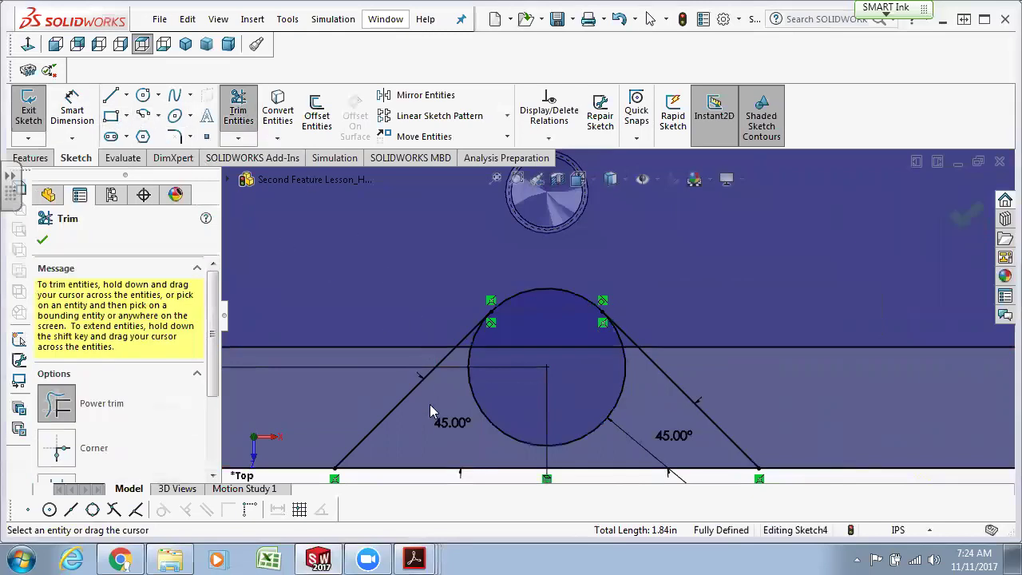
drag(445, 404, 474, 397)
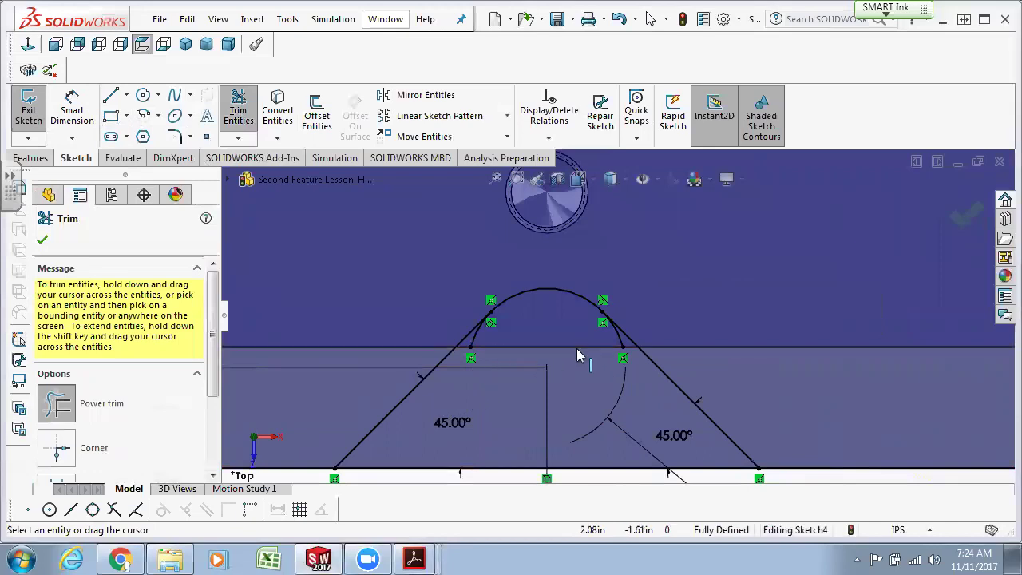
scroll(563, 331, down, 3)
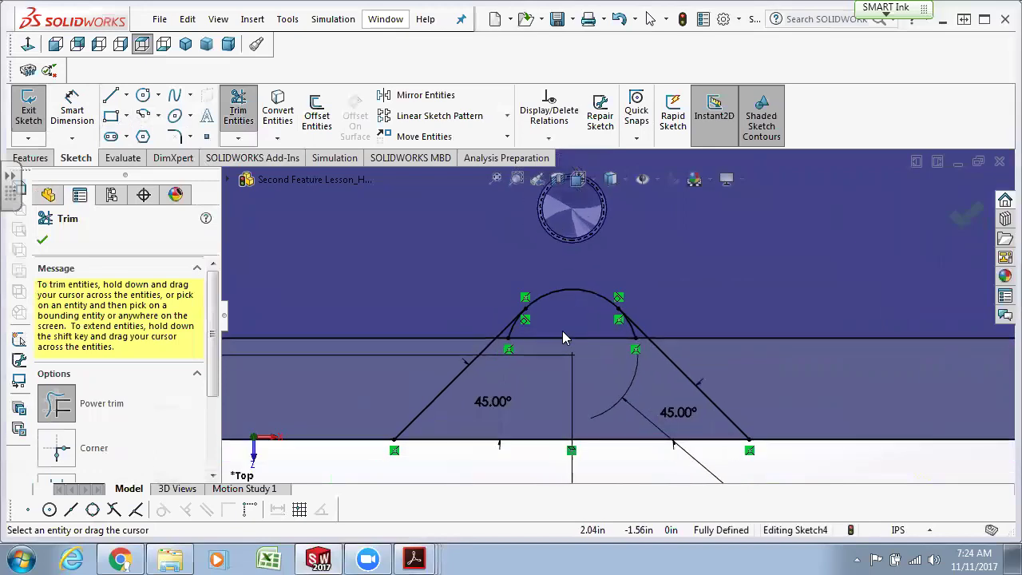
scroll(604, 337, down, 1)
drag(611, 373, 611, 342)
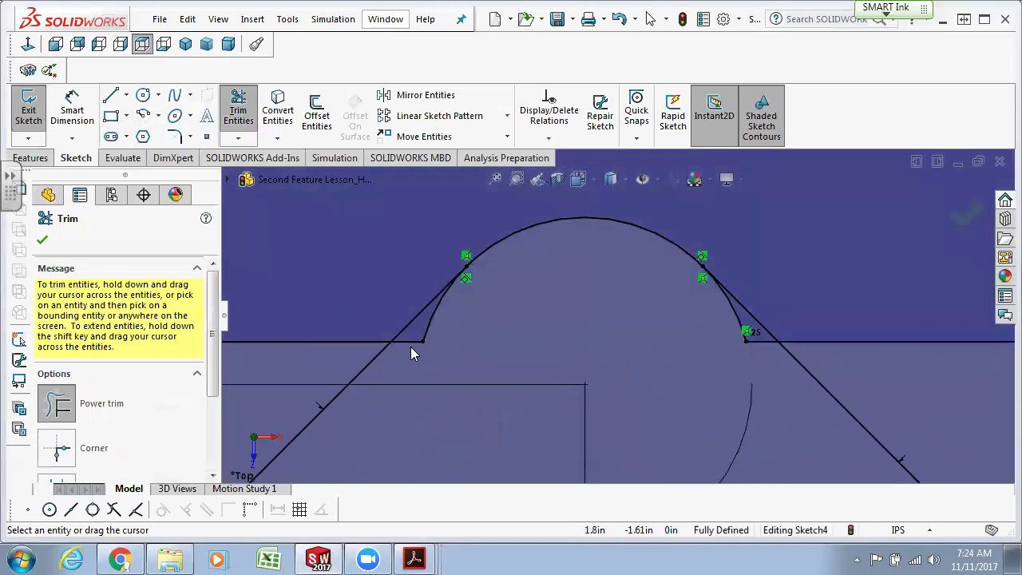
Trim the leftover arc and line stubs on both sides so the pocket outline follows the slanted lines and top arc.
drag(407, 344, 436, 331)
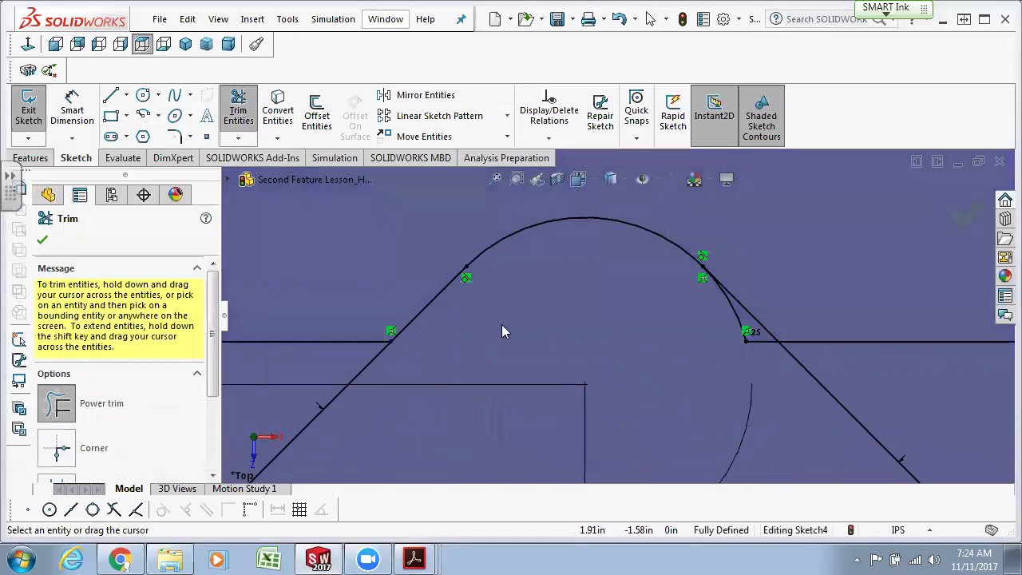
drag(730, 319, 769, 349)
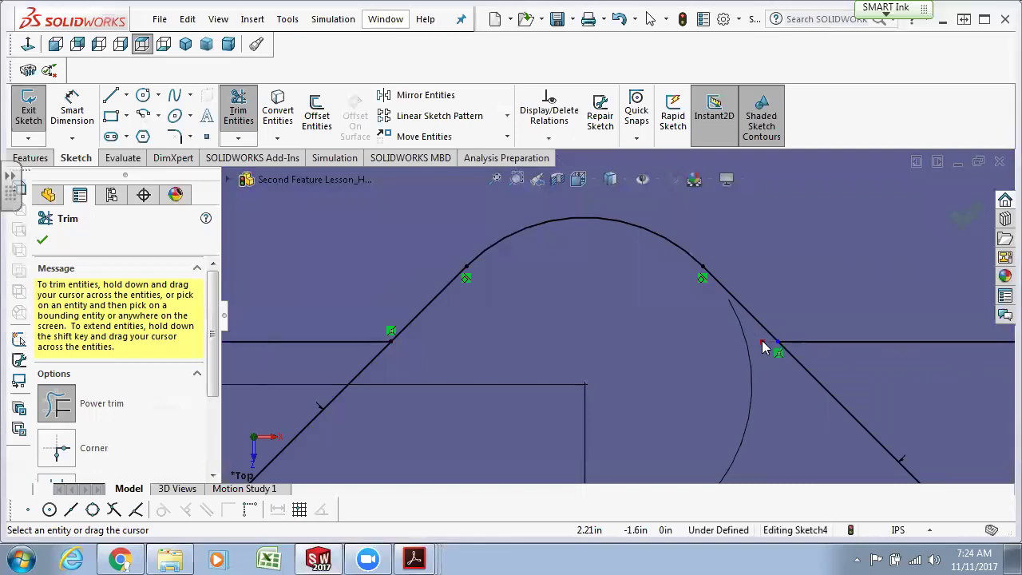
scroll(715, 338, up, 3)
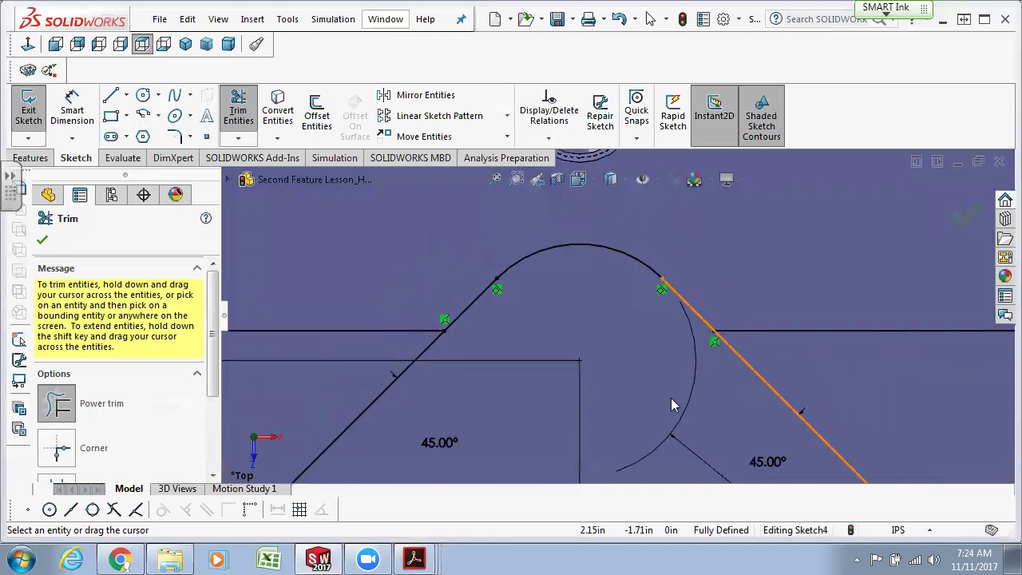
scroll(583, 419, up, 3)
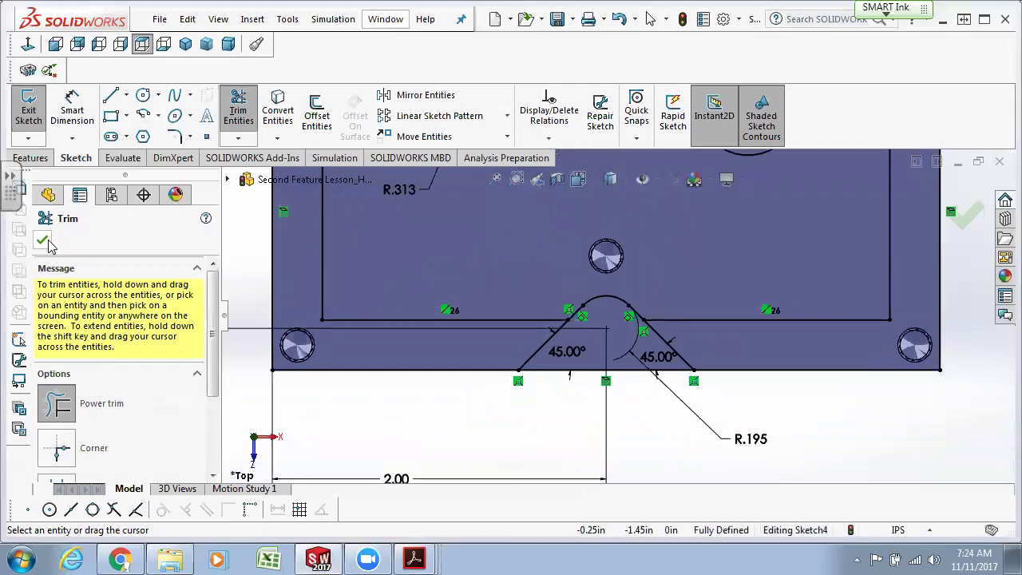
key(Escape)
Move the R.195 dimension closer below the block and shift the right 45° dimension inward.
mouse_move(751, 439)
mouse_down()
mouse_move(685, 435)
mouse_move(662, 404)
mouse_up()
drag(657, 366, 647, 359)
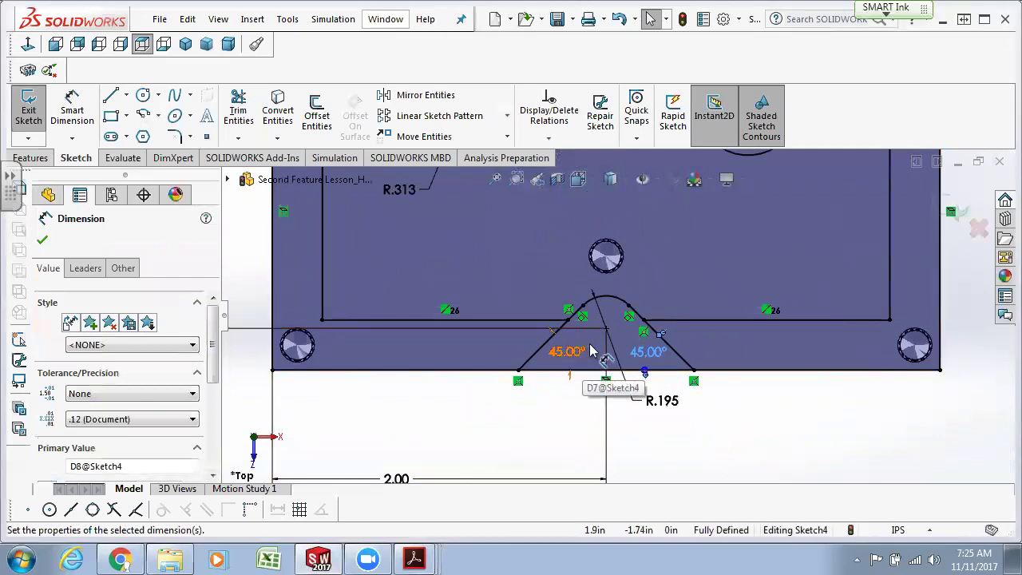
Check the TITAN-1-3M drawing for the wall thickness around the angled notch, then return to the sketch.
scroll(594, 322, up, 3)
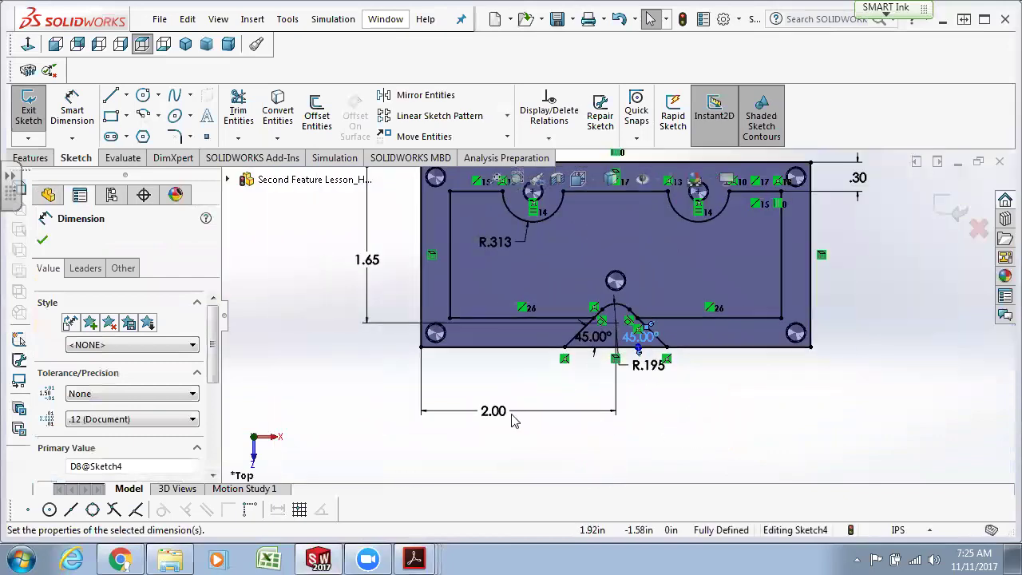
click(318, 557)
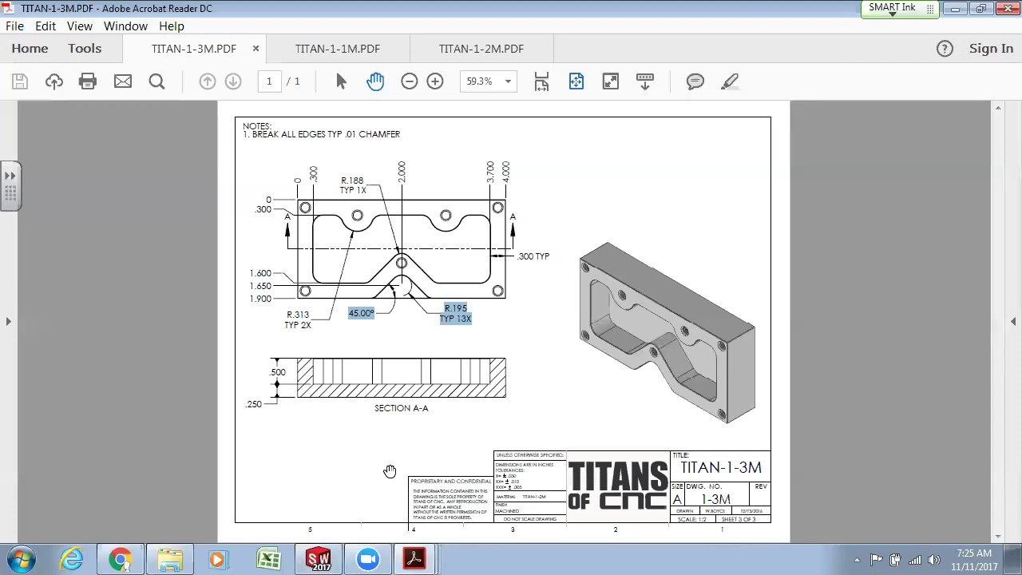
click(319, 558)
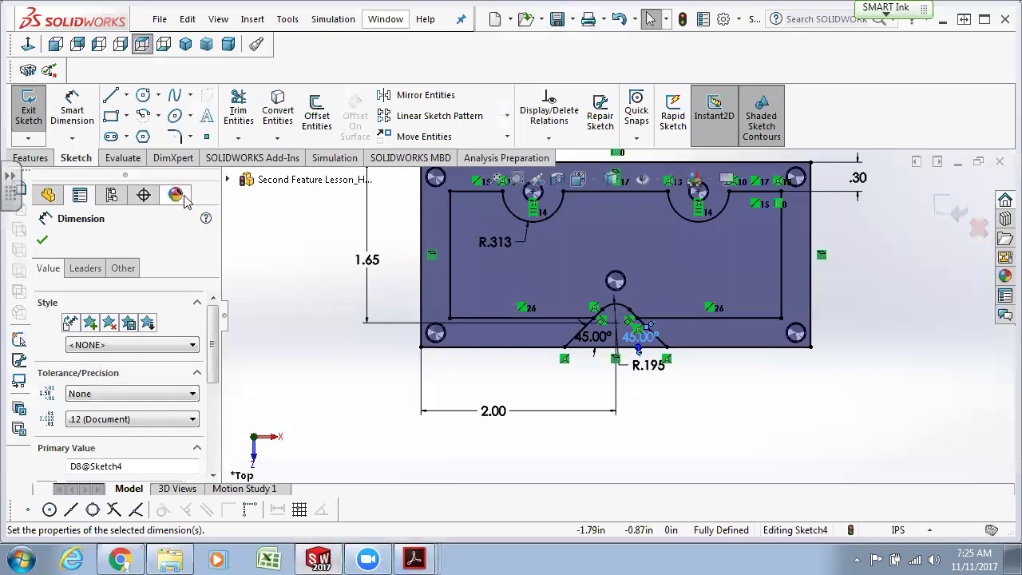
click(316, 115)
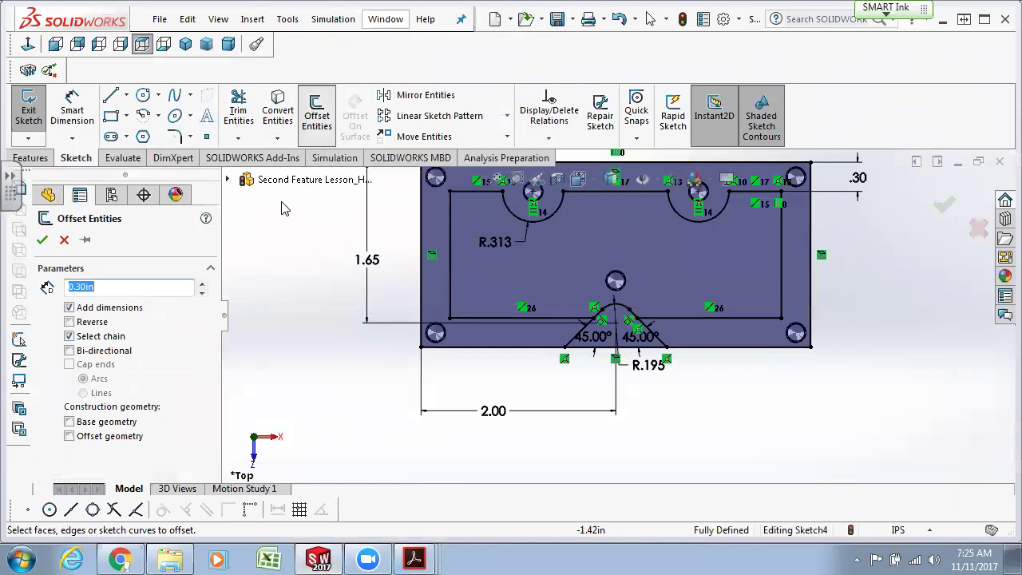
click(577, 336)
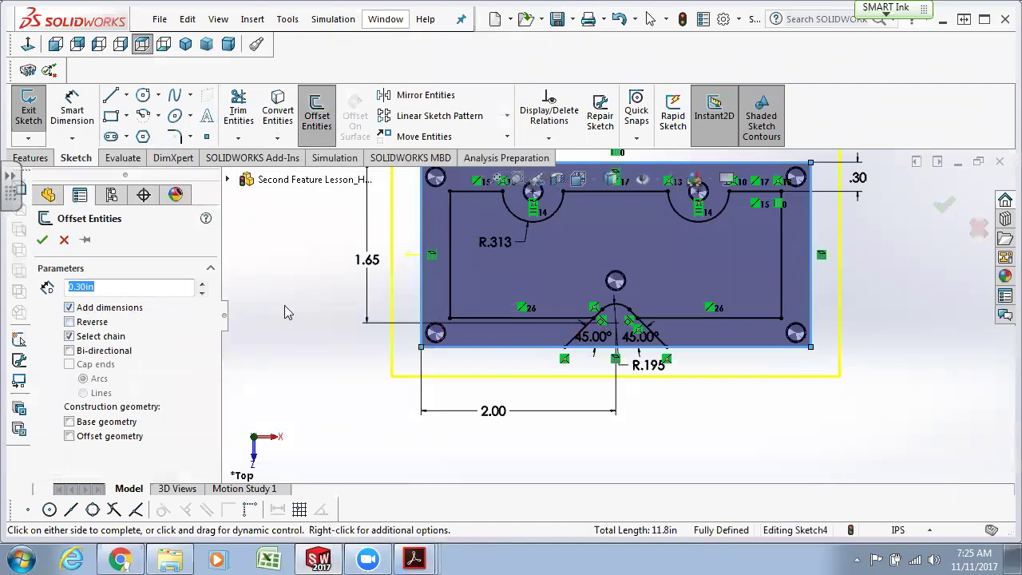
scroll(285, 310, down, 1)
scroll(286, 311, up, 1)
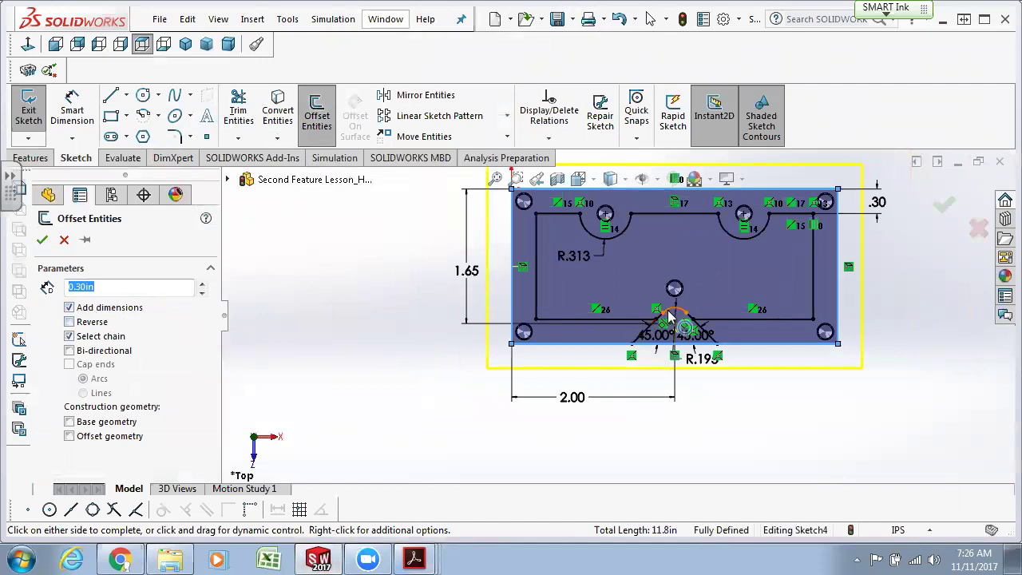
scroll(695, 323, down, 1)
scroll(699, 324, down, 1)
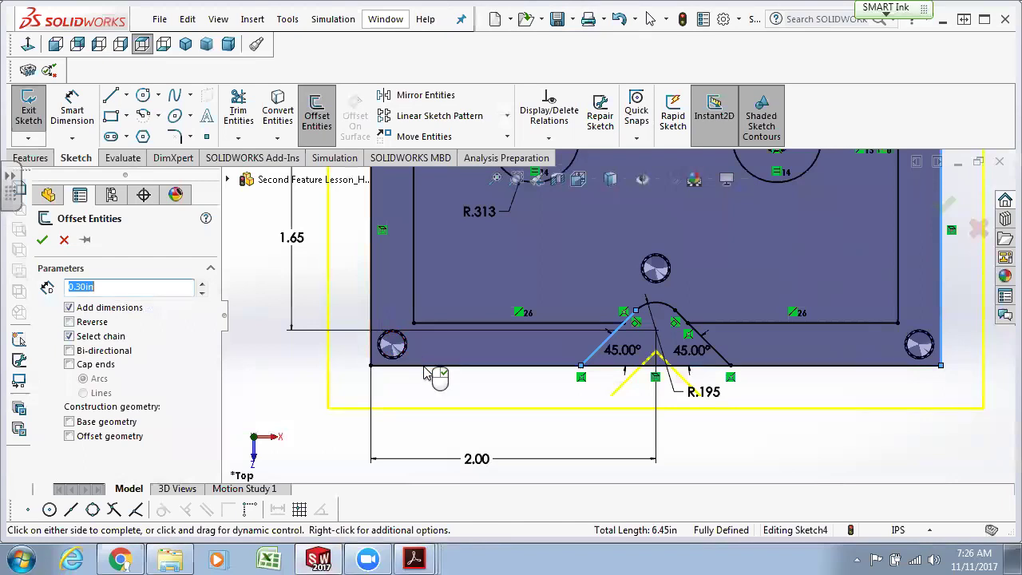
click(65, 240)
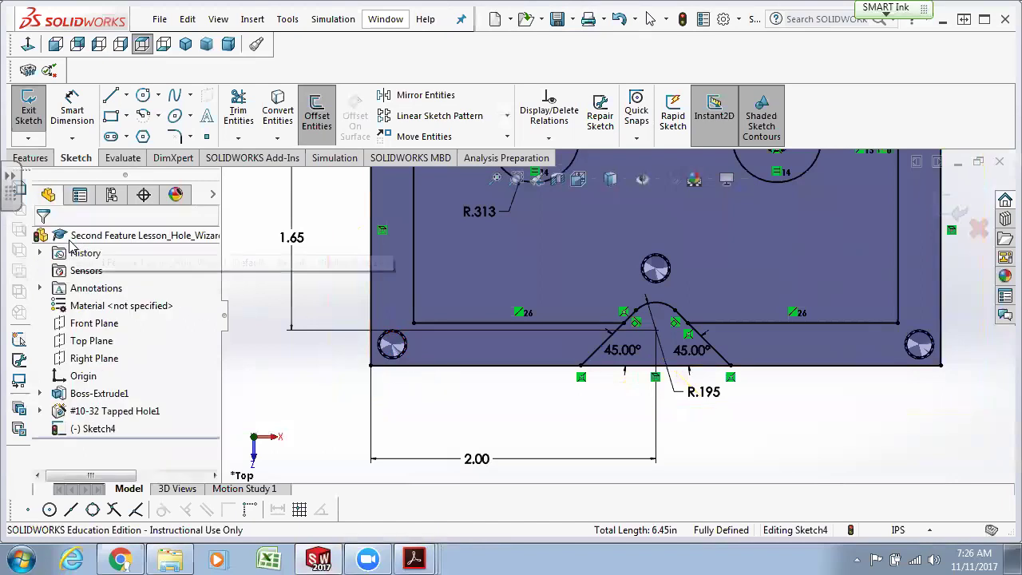
Offset the notch's chain of slanted lines and arc by 0.30 in inward into the pocket, using the reversed direction.
click(312, 128)
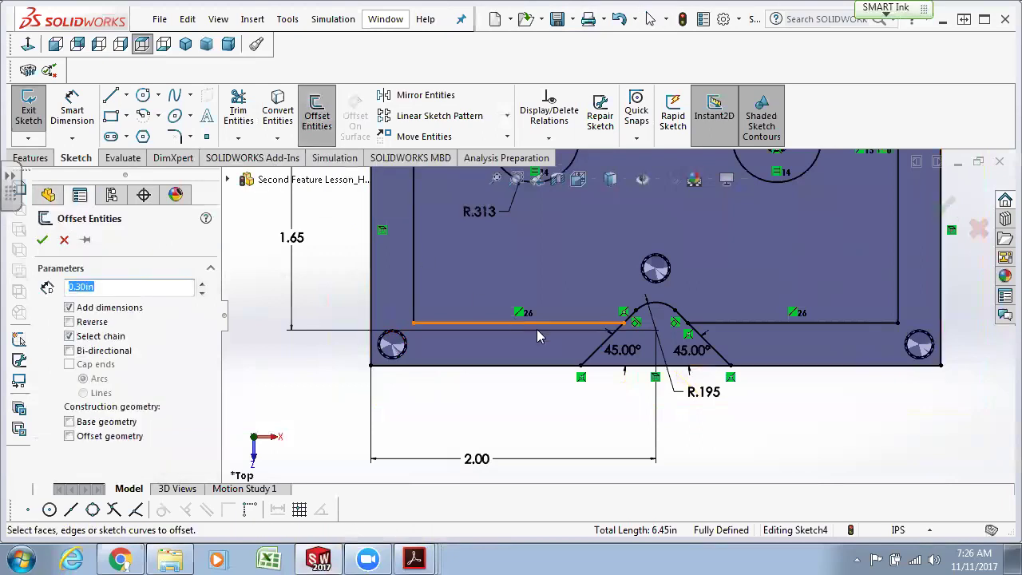
click(599, 357)
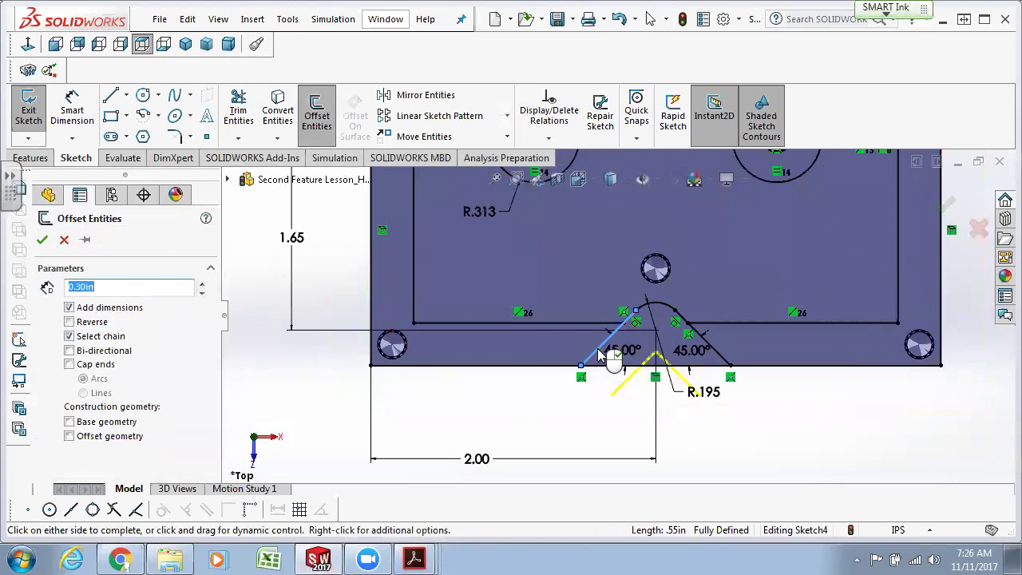
click(69, 322)
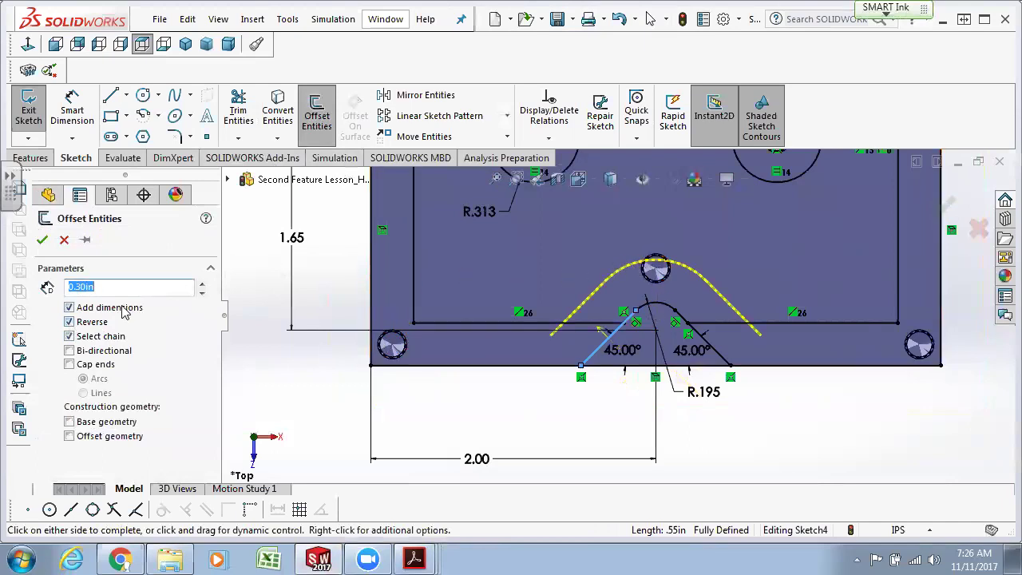
click(42, 240)
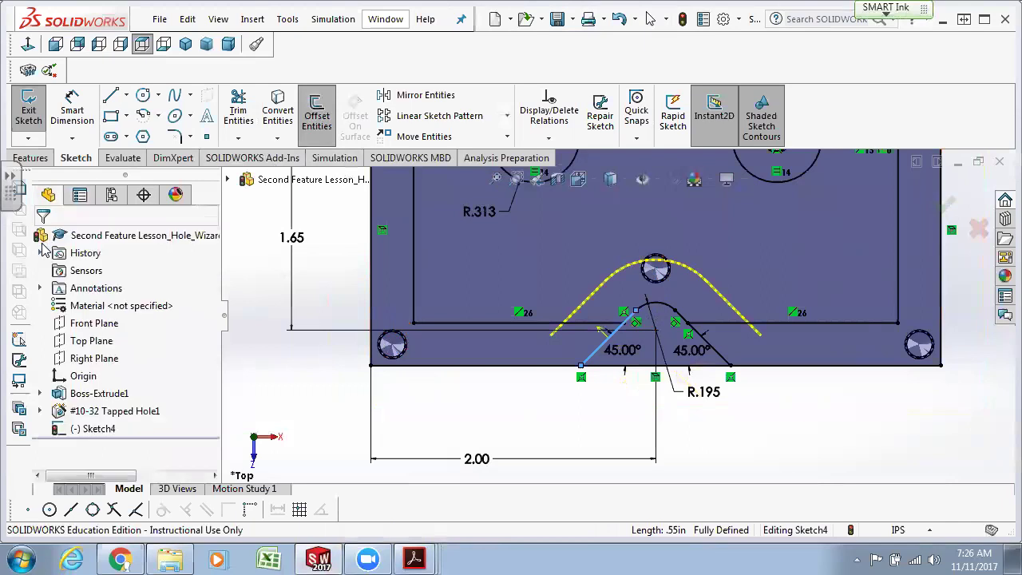
Delete the offset arc above the notch and try to lengthen the left offset line from its upper endpoint.
click(626, 275)
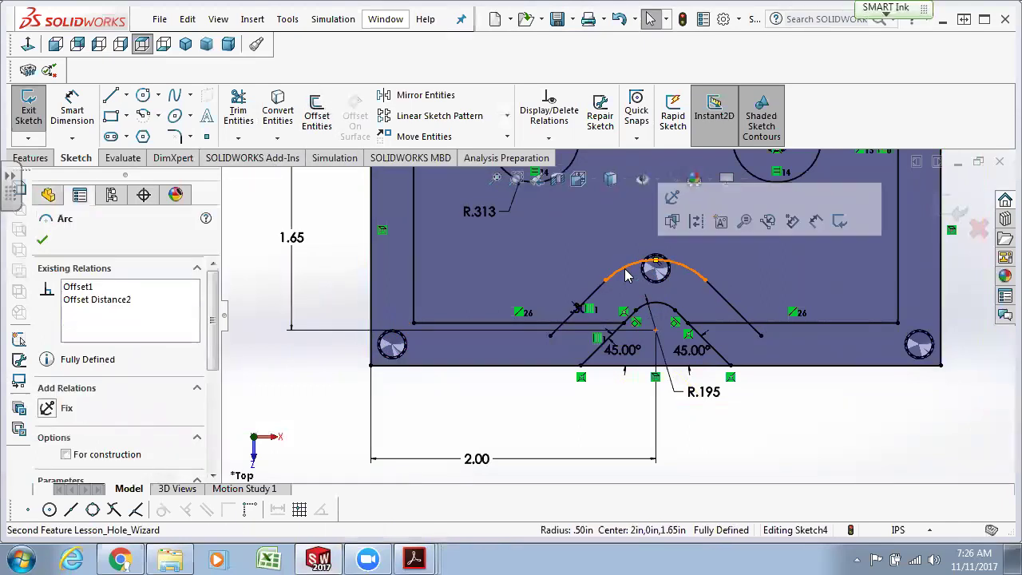
key(Delete)
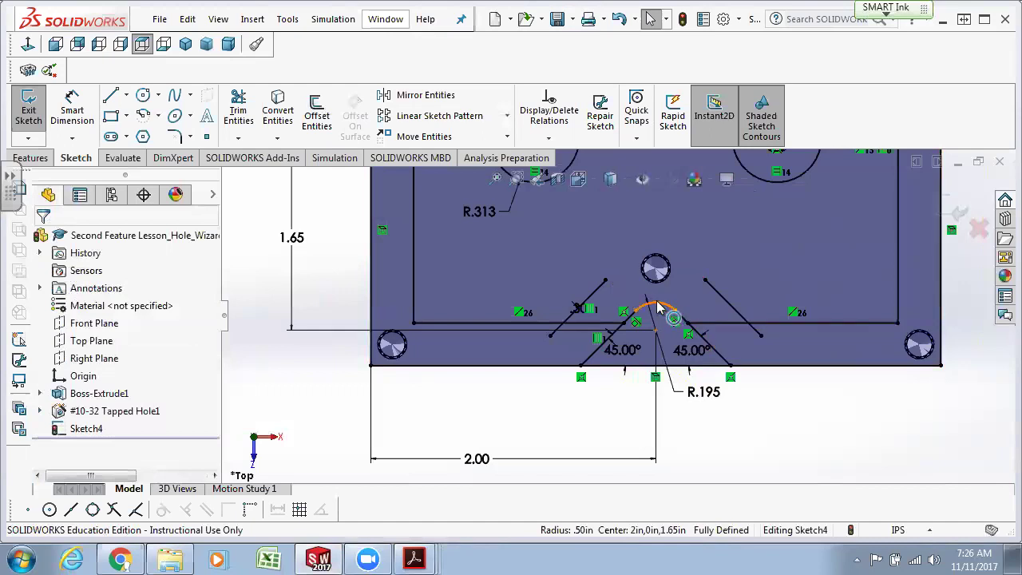
click(606, 281)
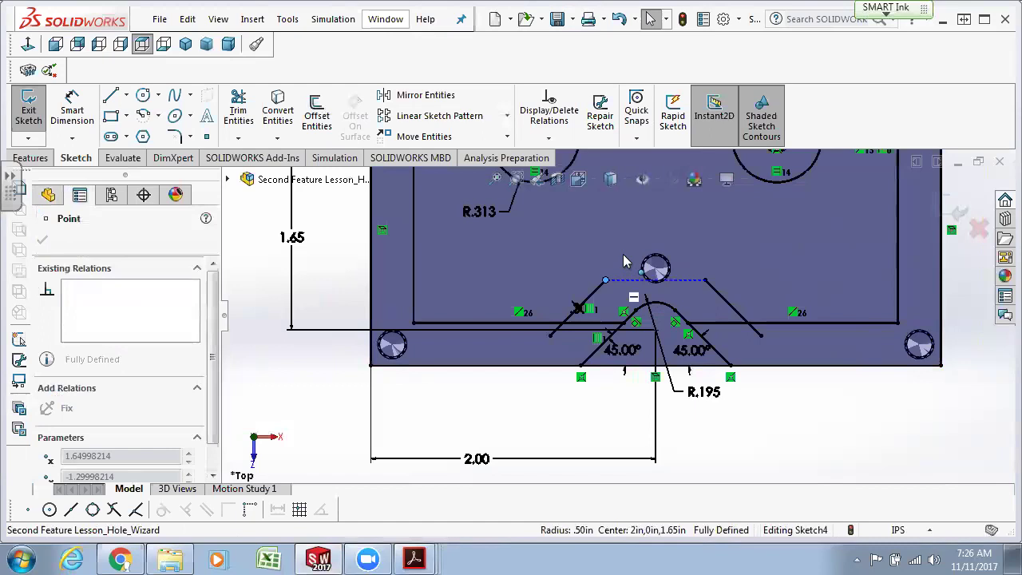
drag(613, 288, 610, 288)
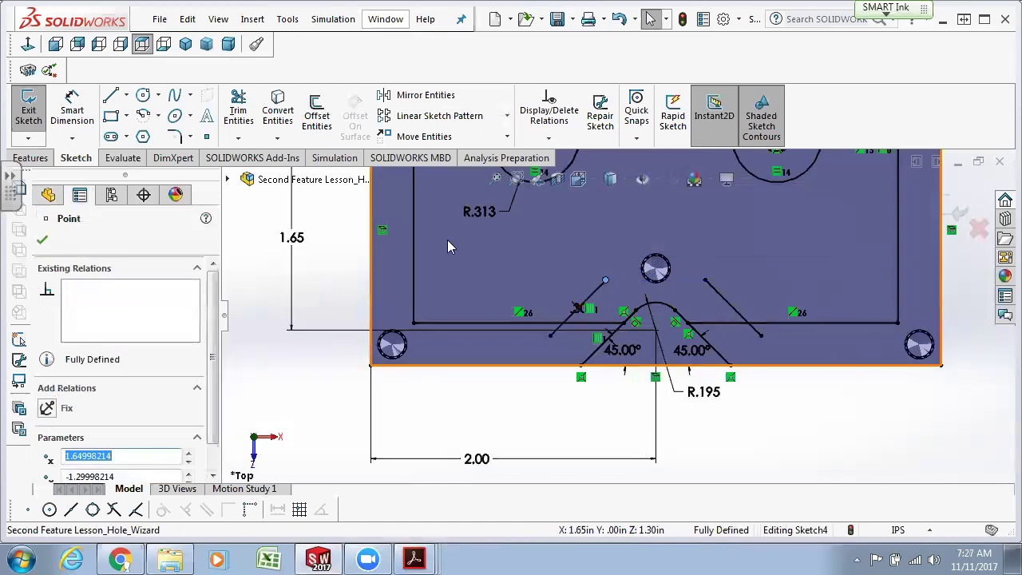
Extend the two slanted offset lines upward until they cross, and trim the excess beyond their intersection.
click(238, 139)
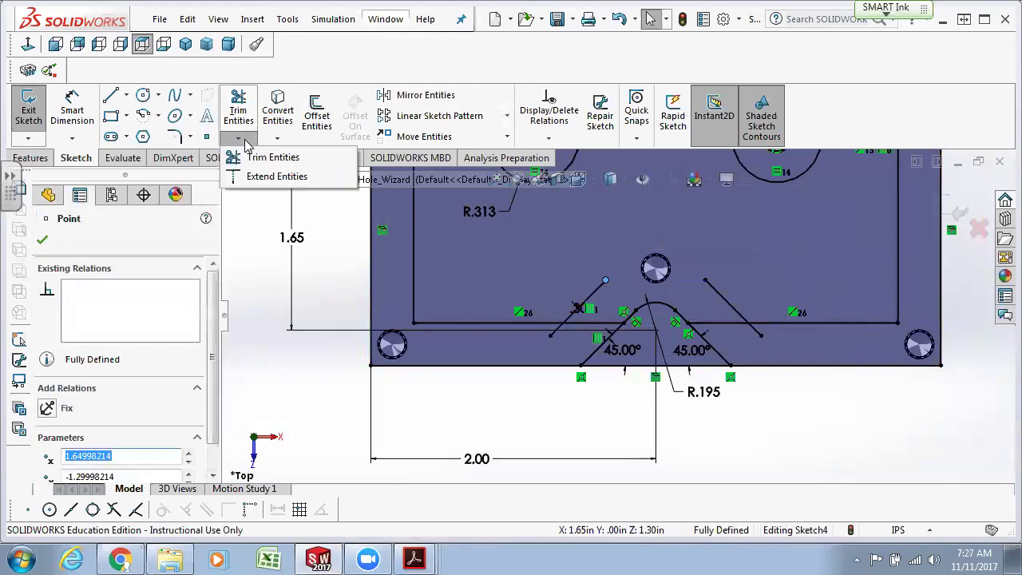
click(252, 176)
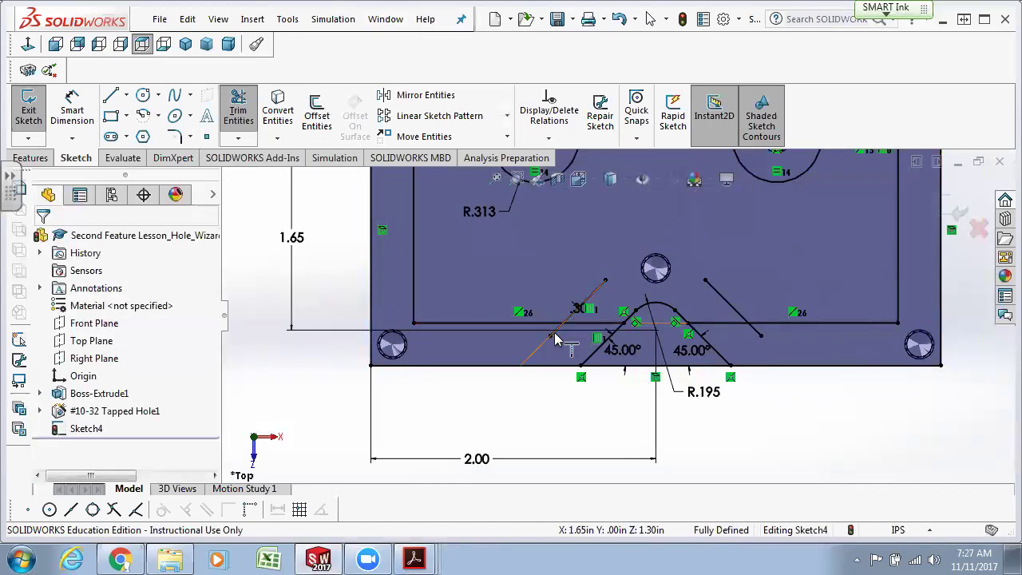
click(605, 290)
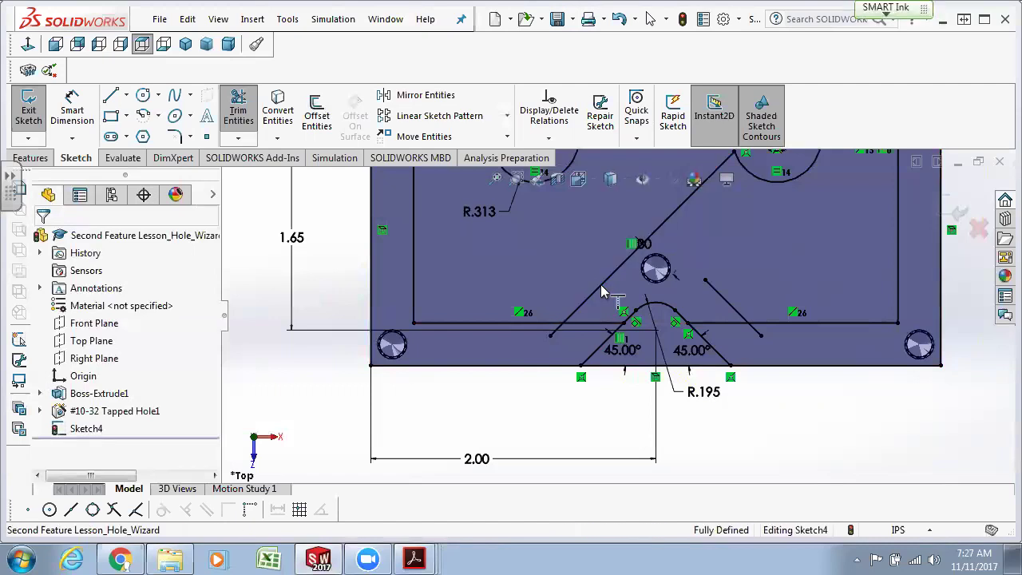
click(709, 290)
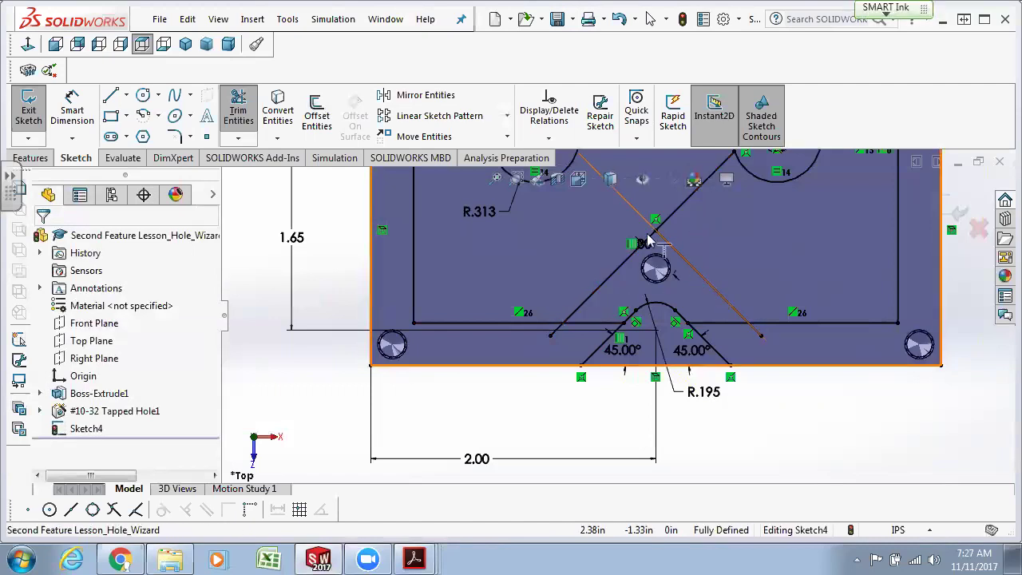
click(239, 108)
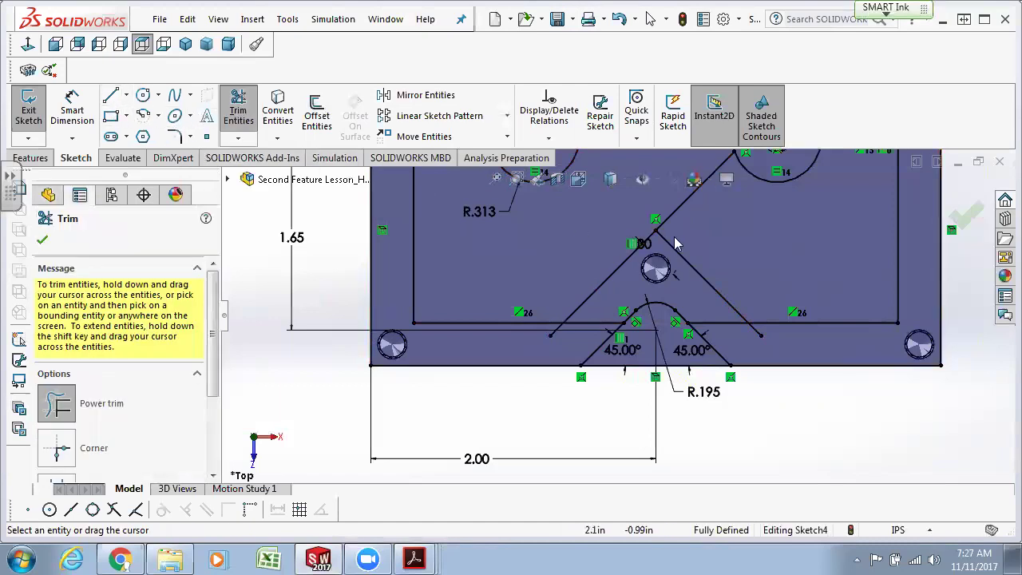
drag(673, 225, 672, 218)
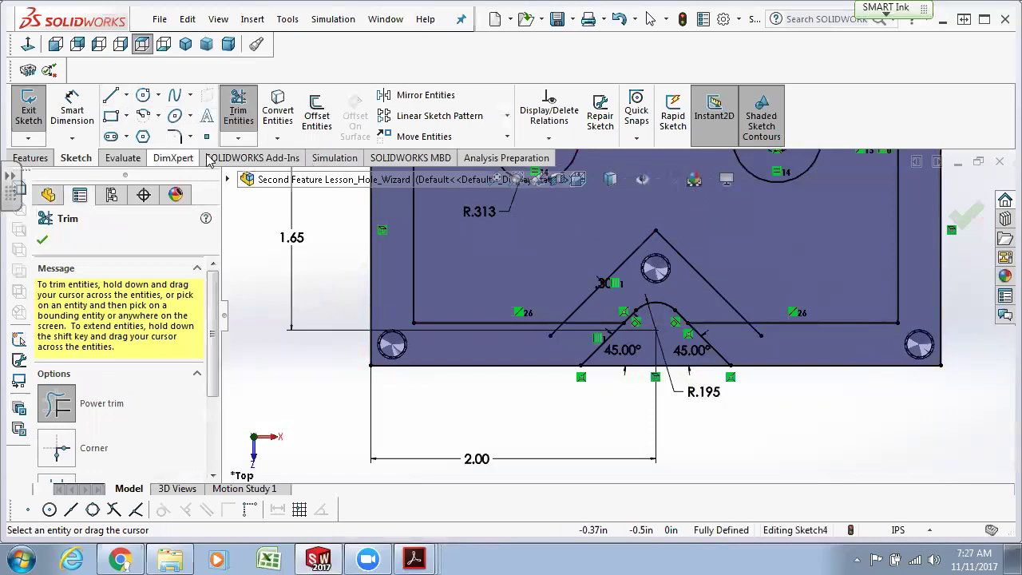
Fillet the corner between the two offset lines with the 0.188 in radius given in the TITAN-1-3M drawing.
click(181, 138)
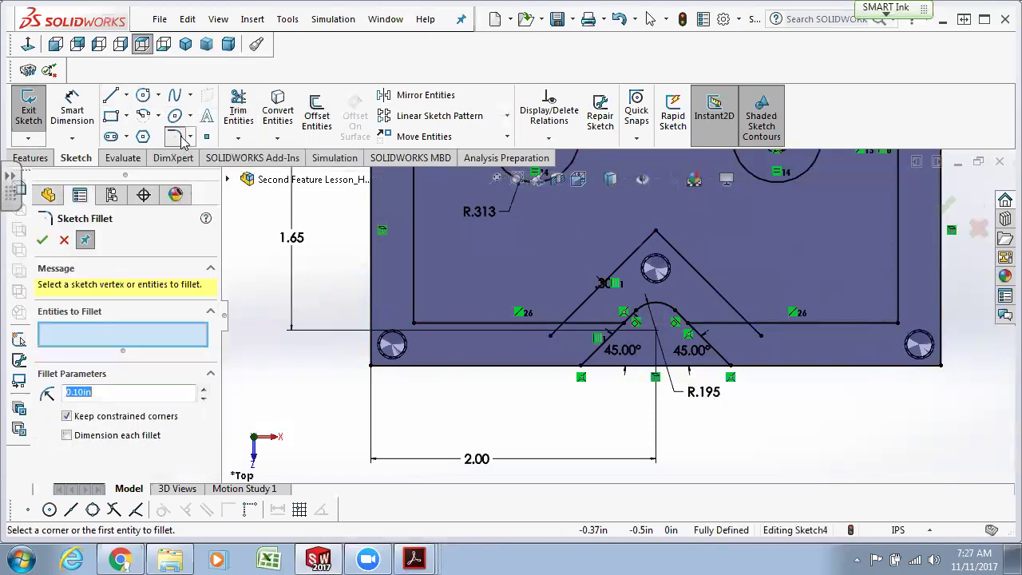
click(318, 559)
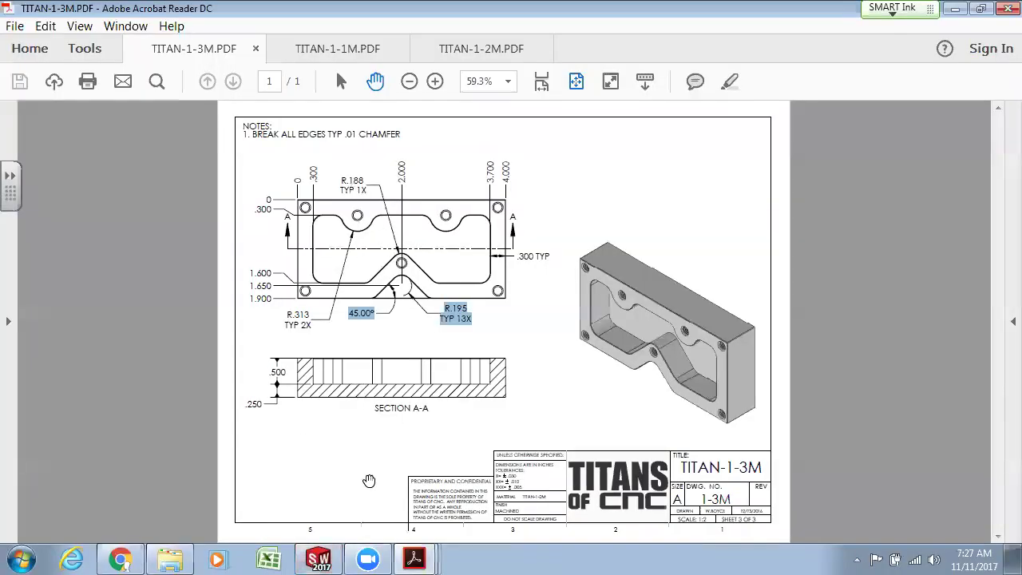
click(319, 559)
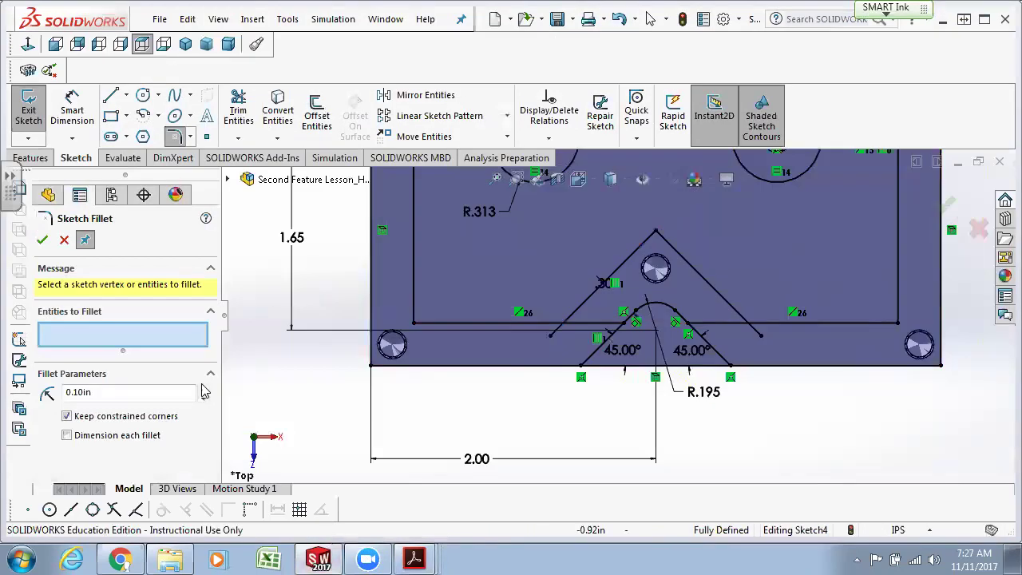
drag(102, 391, 37, 385)
text(.1)
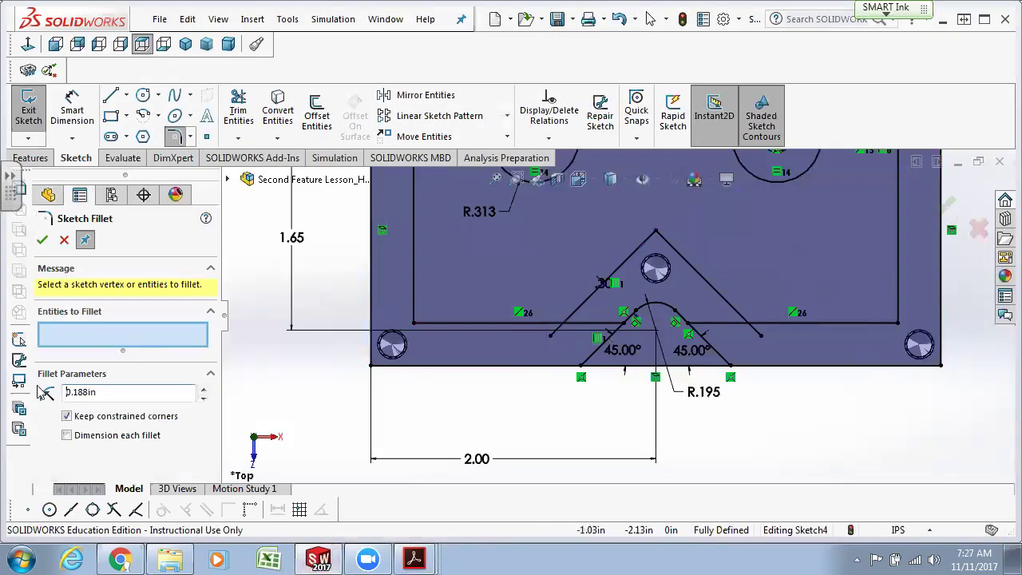
click(639, 253)
click(678, 254)
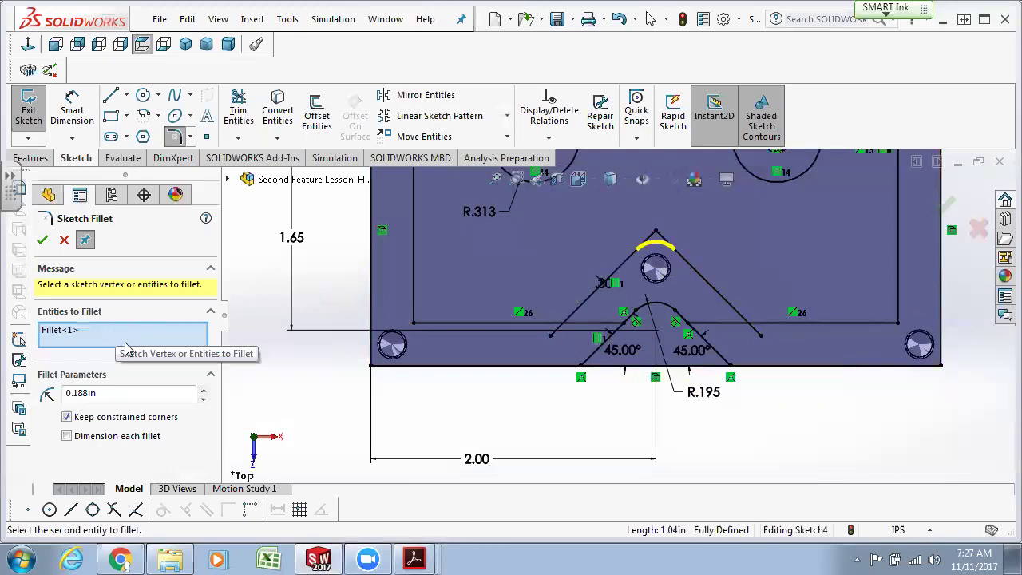
click(42, 240)
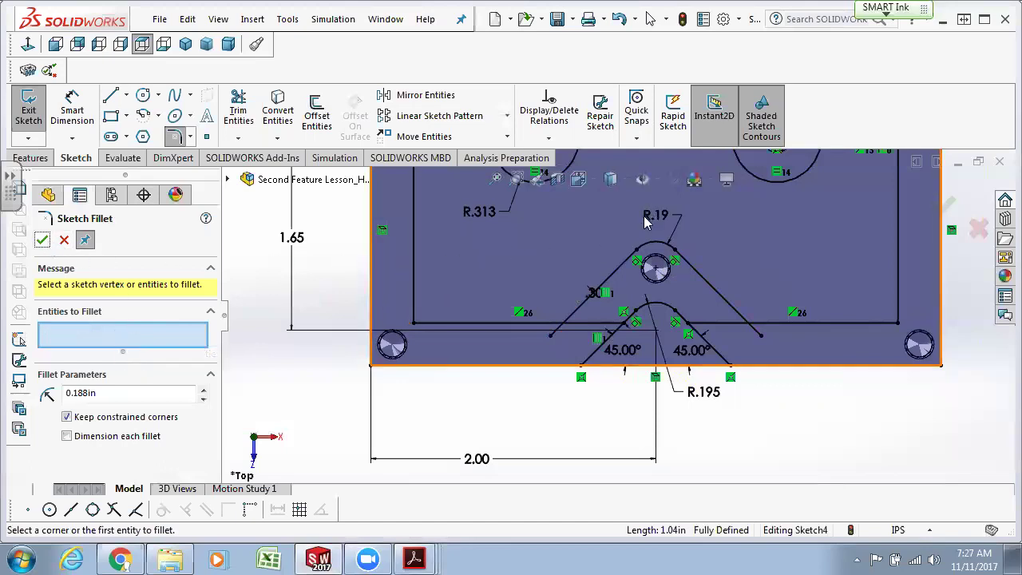
click(42, 240)
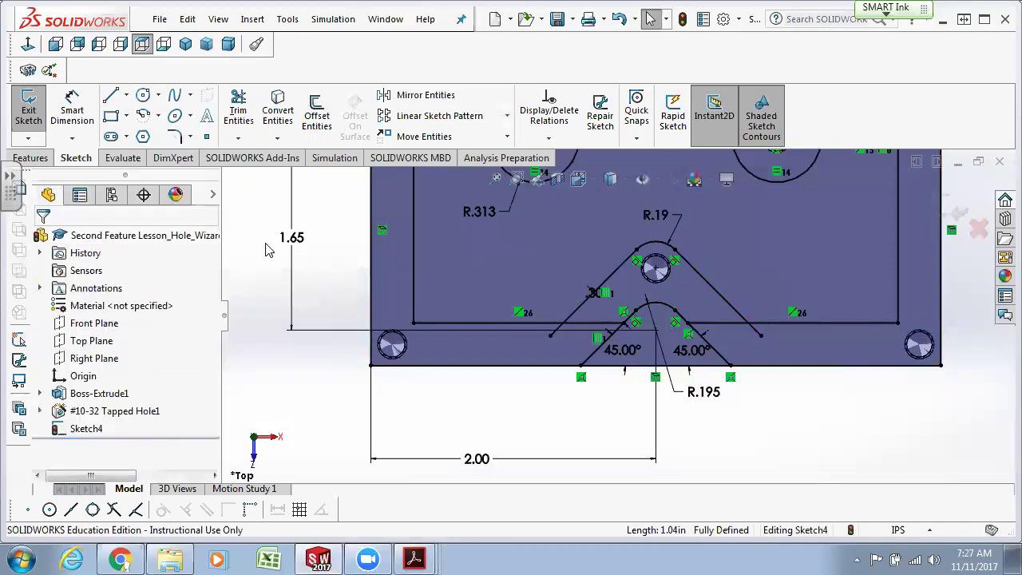
Move the upper fillet's radius dimension to the left of its arc and set its precision to three decimals (.123).
drag(669, 215, 646, 213)
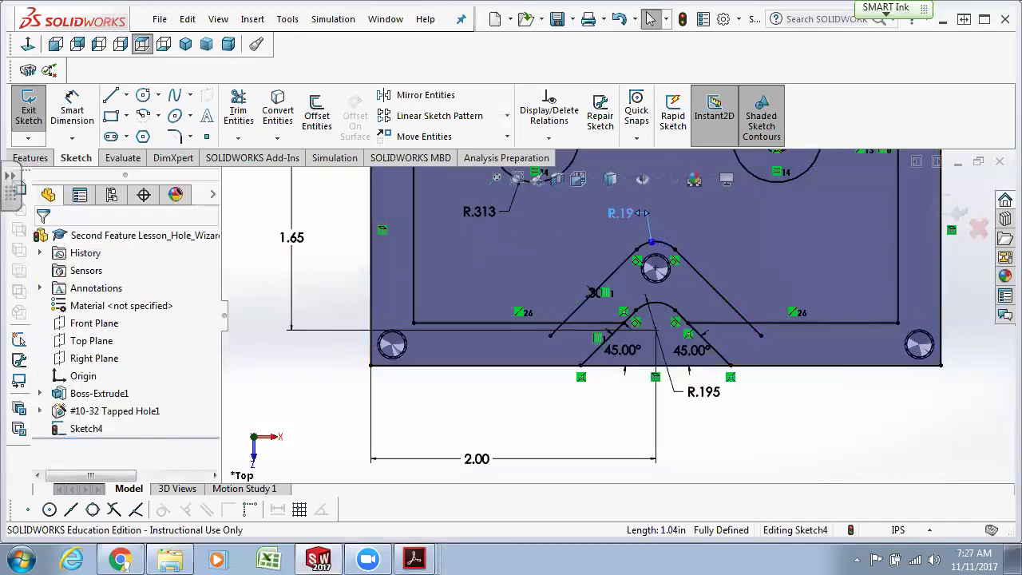
click(165, 421)
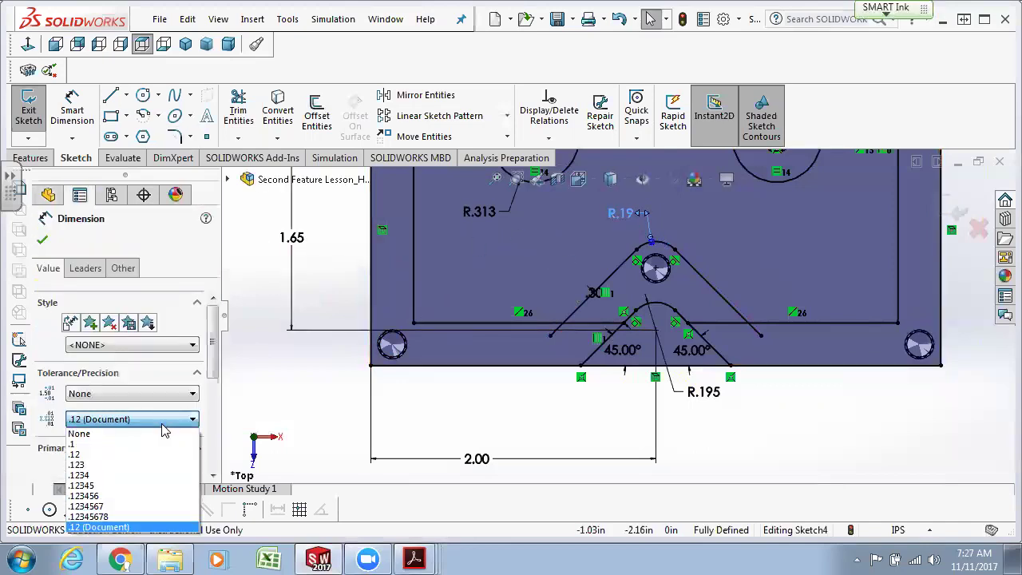
click(98, 465)
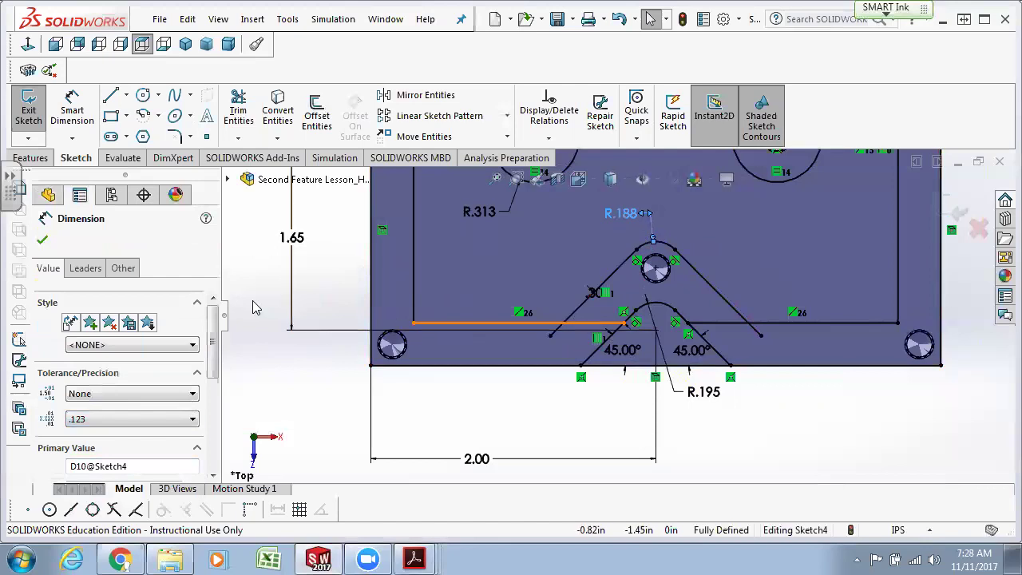
click(42, 239)
Trim the overhanging ends of both slanted offset lines and the pocket edge segments between them and the notch, and exit the sketch.
click(248, 128)
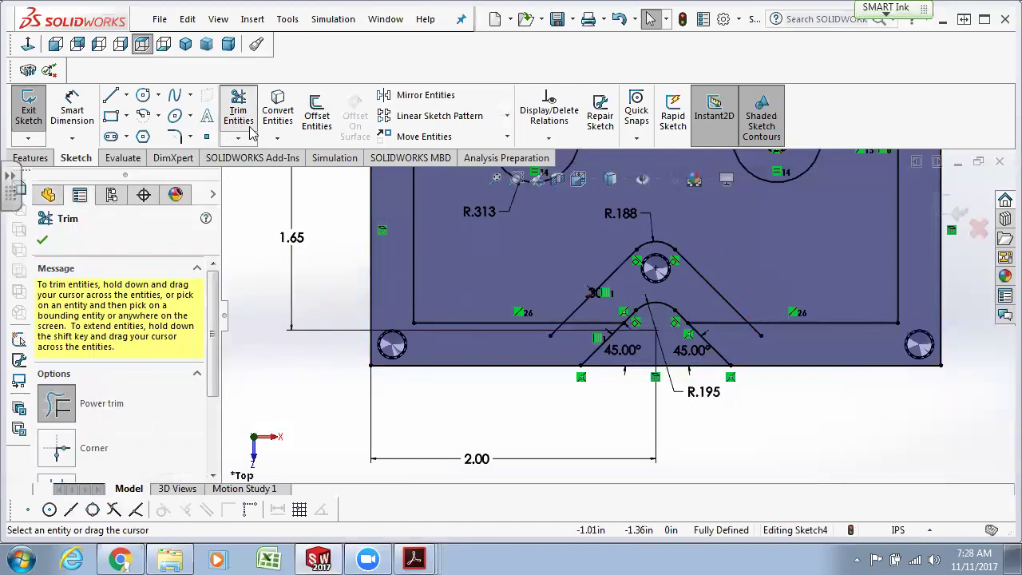
scroll(816, 356, up, 1)
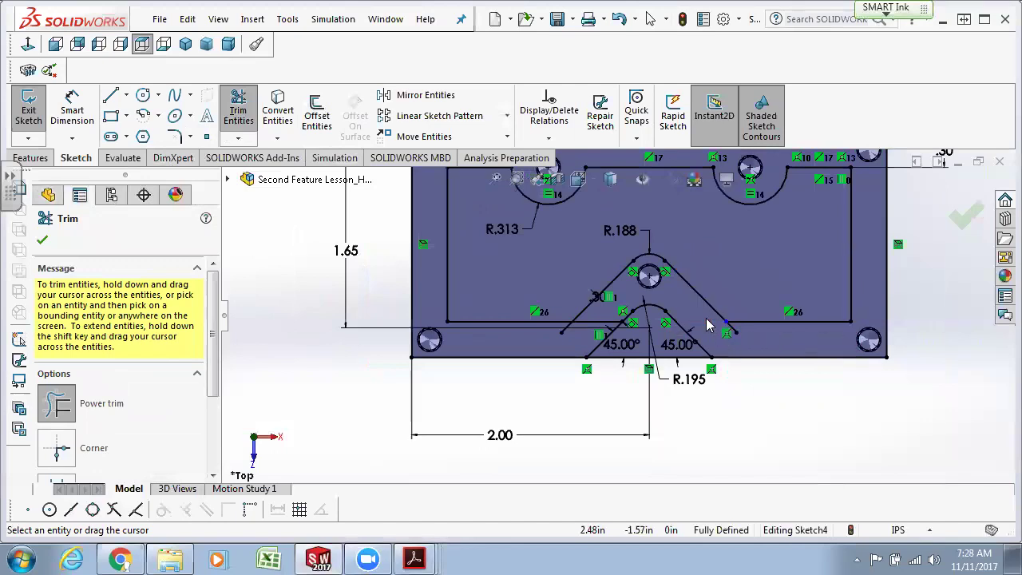
scroll(684, 334, up, 3)
scroll(680, 331, down, 5)
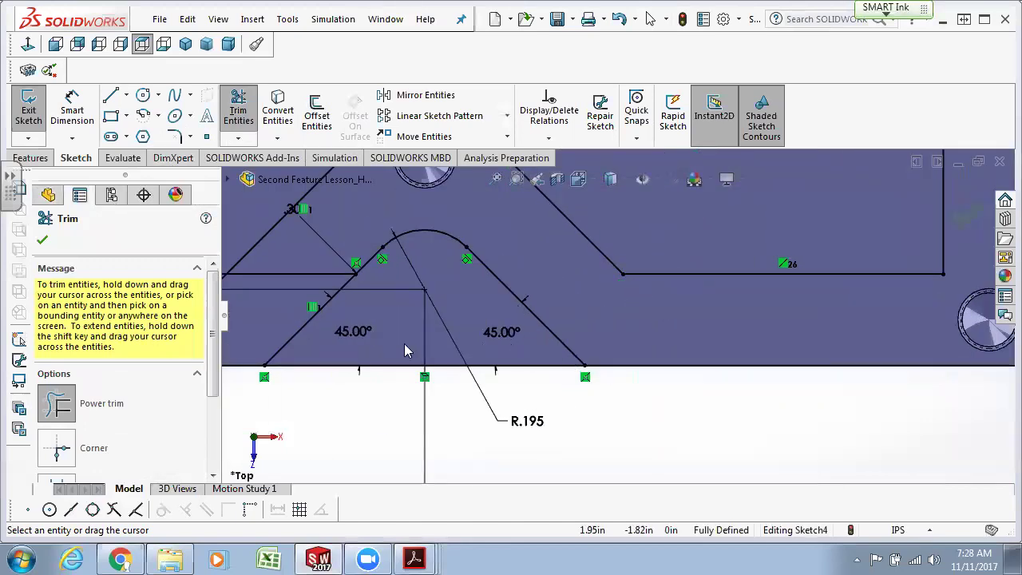
scroll(533, 321, up, 2)
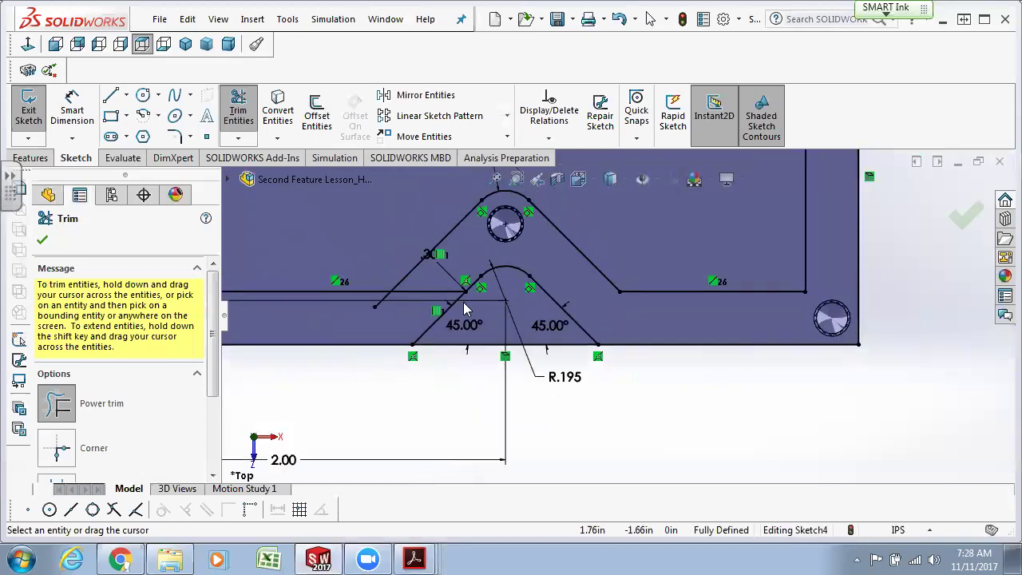
scroll(427, 310, down, 1)
mouse_move(409, 296)
mouse_down()
mouse_move(348, 308)
mouse_move(395, 305)
mouse_up()
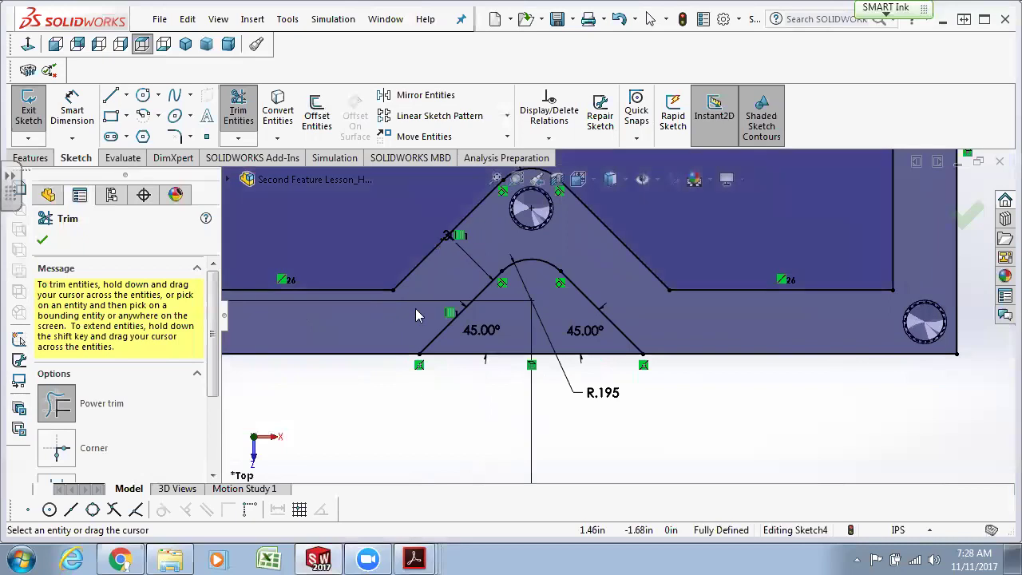
scroll(426, 332, up, 5)
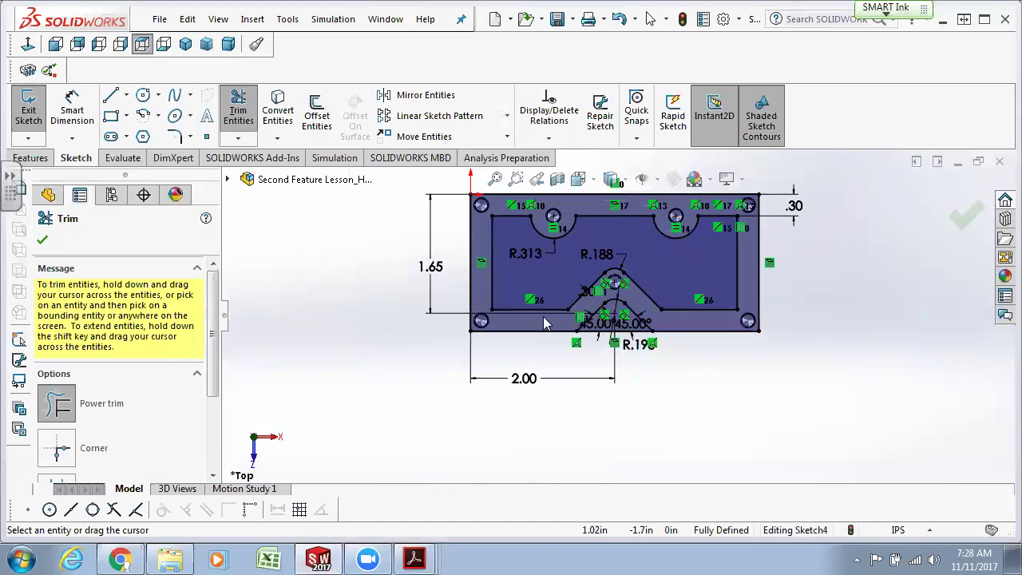
click(44, 236)
click(28, 116)
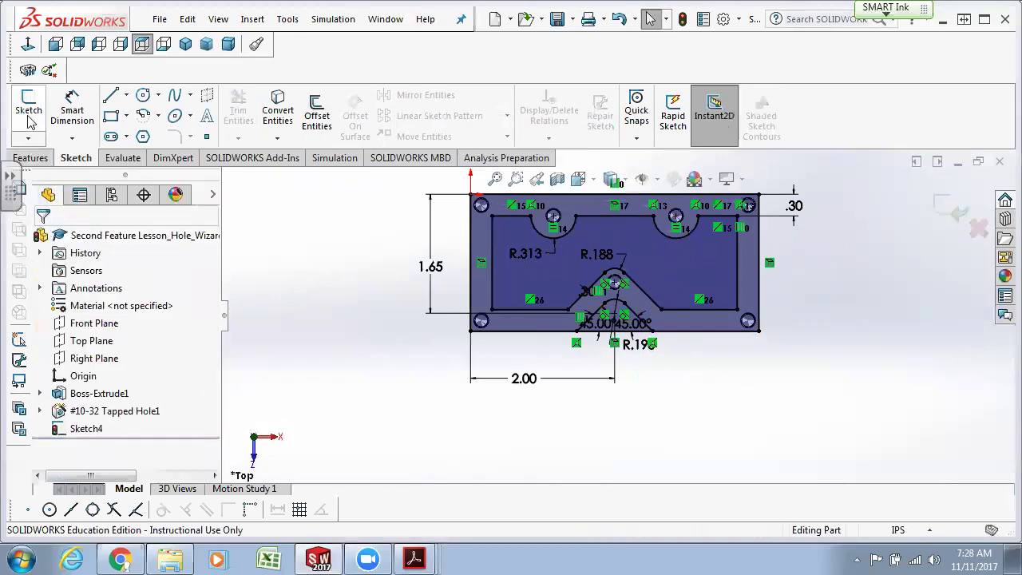
Start an Extruded Cut from the pocket sketch in the trimetric view with a blind depth of 0.5 in.
click(593, 183)
click(670, 225)
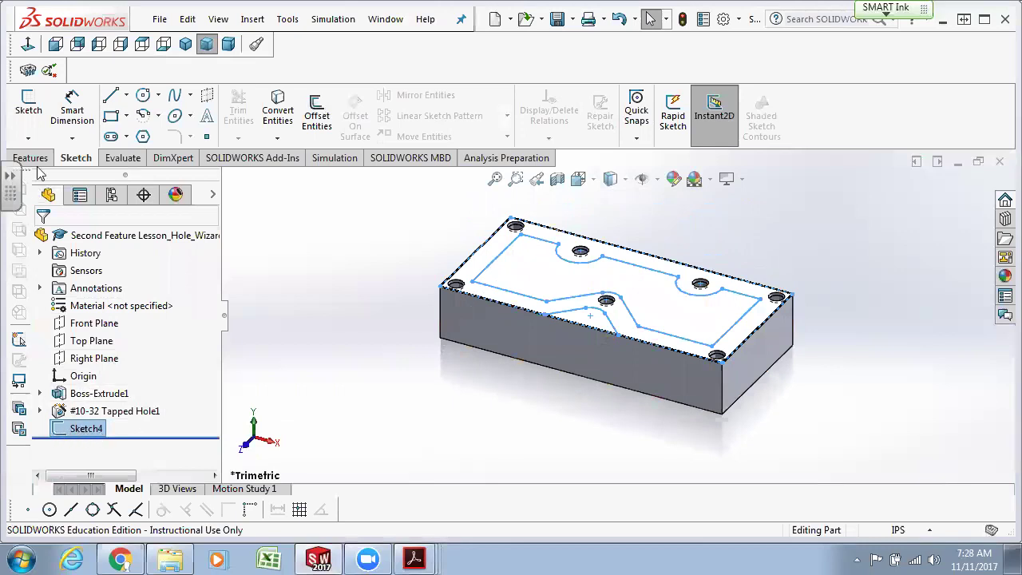
click(35, 158)
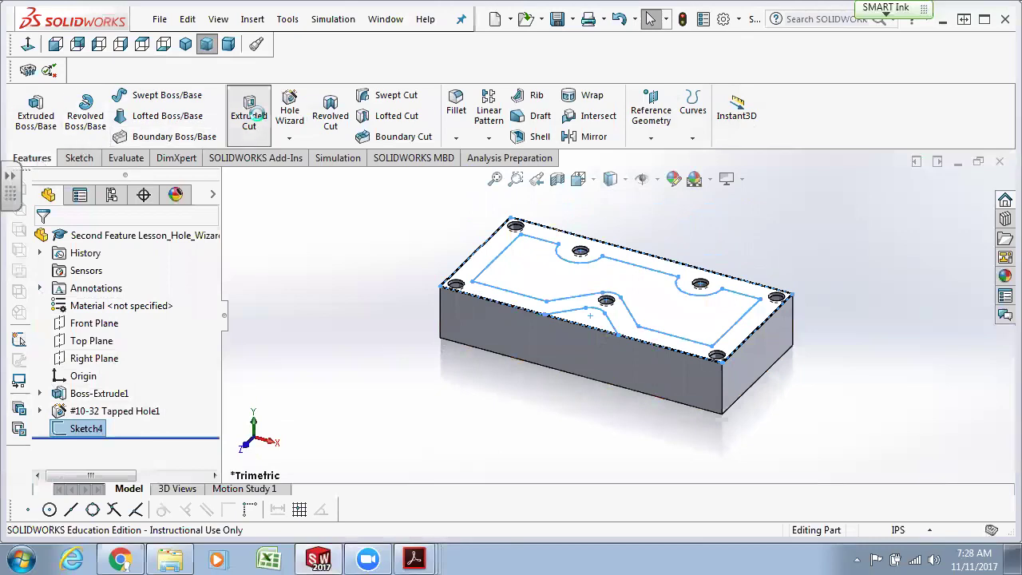
click(253, 116)
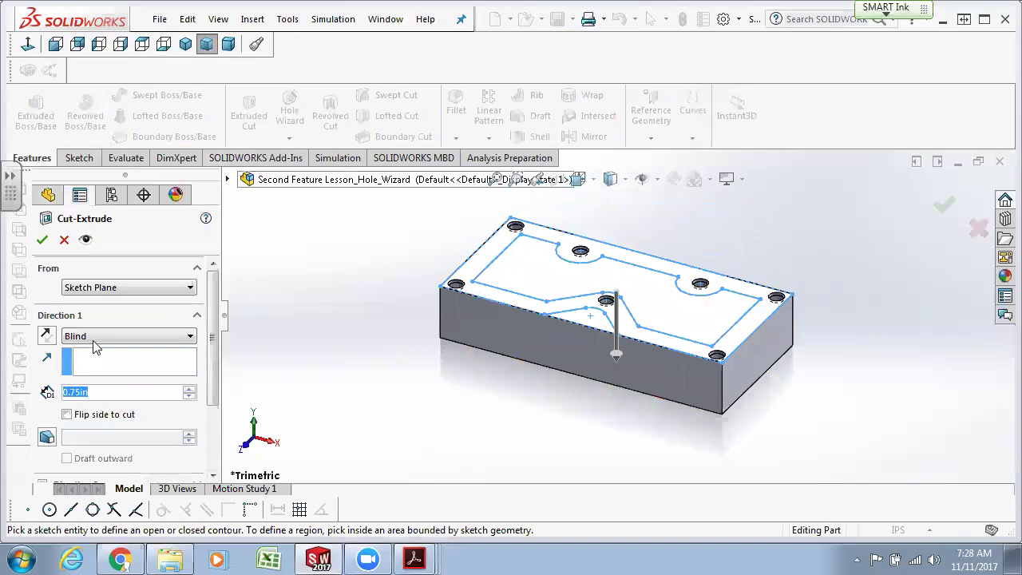
text(.5)
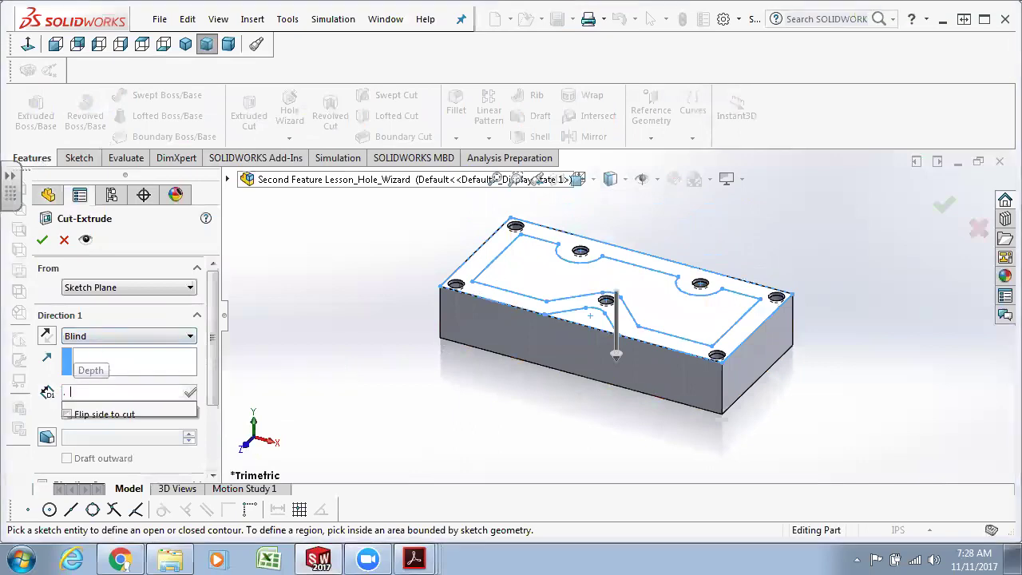
key(Return)
Select the pocket and notch regions as the cut's contours, check the TITAN-1-3M drawing in Acrobat Reader, and complete the cut in SOLIDWORKS.
scroll(214, 442, down, 3)
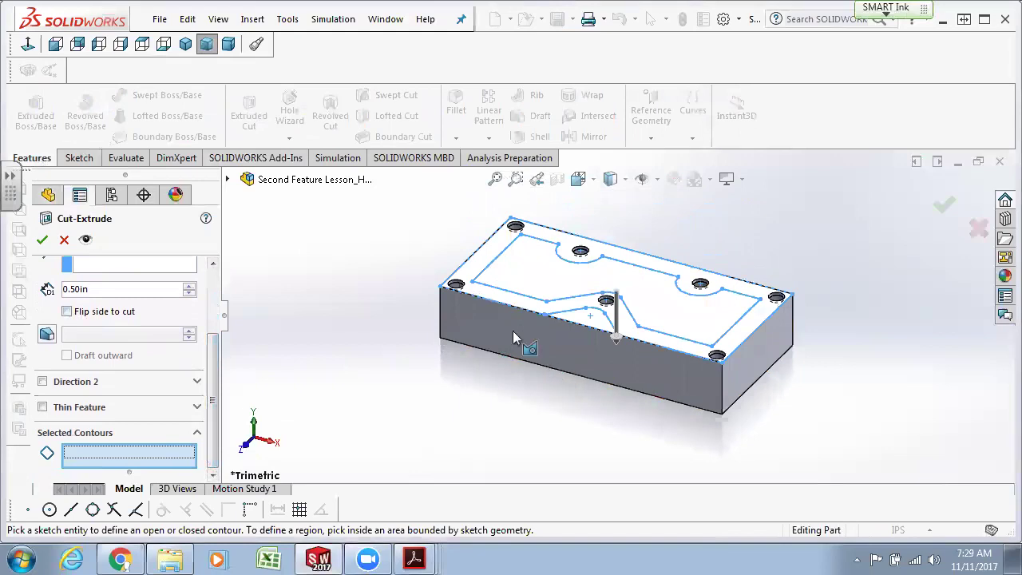
click(540, 272)
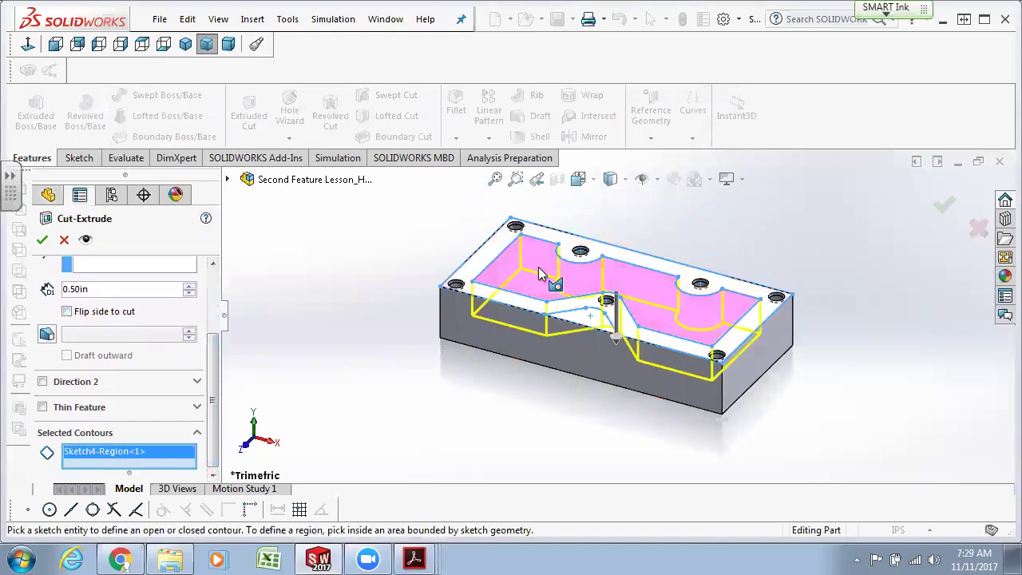
middle_drag(621, 298, 603, 345)
click(604, 345)
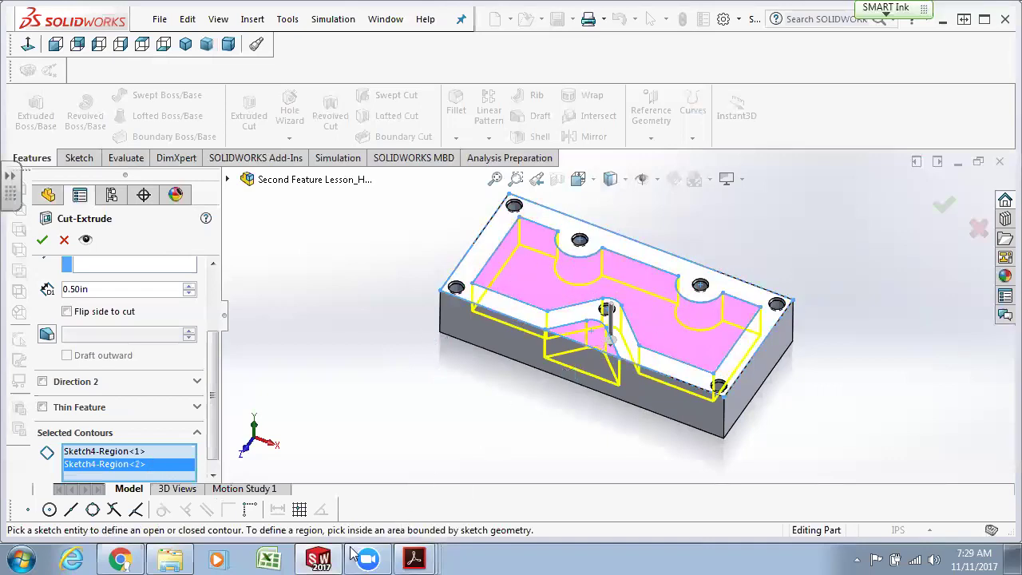
click(414, 559)
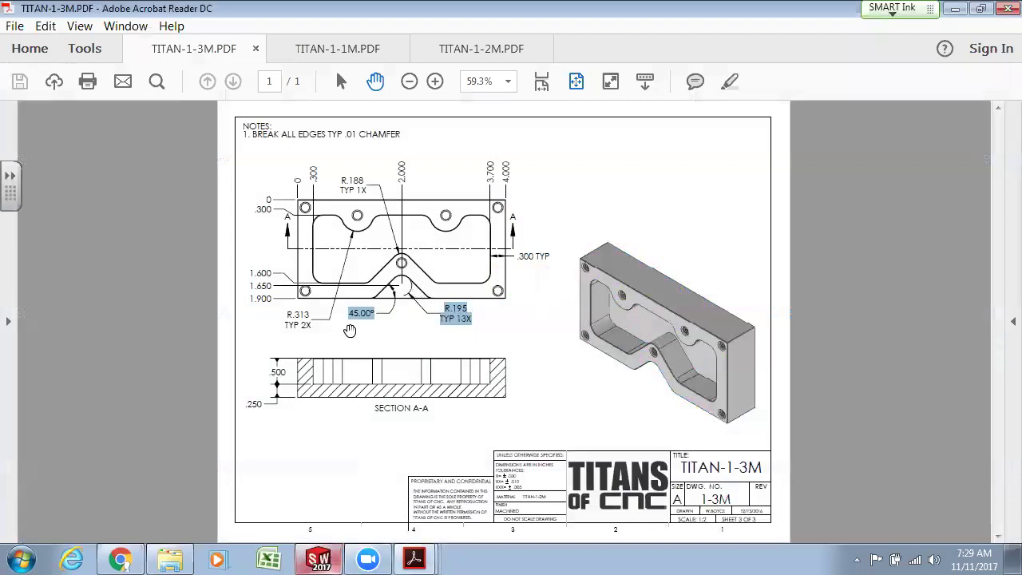
click(319, 559)
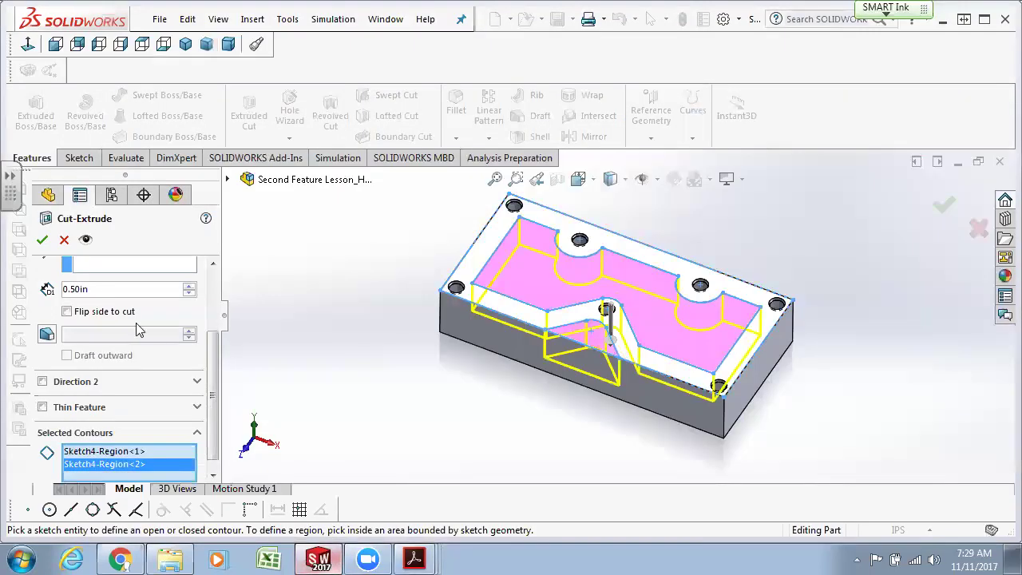
click(42, 239)
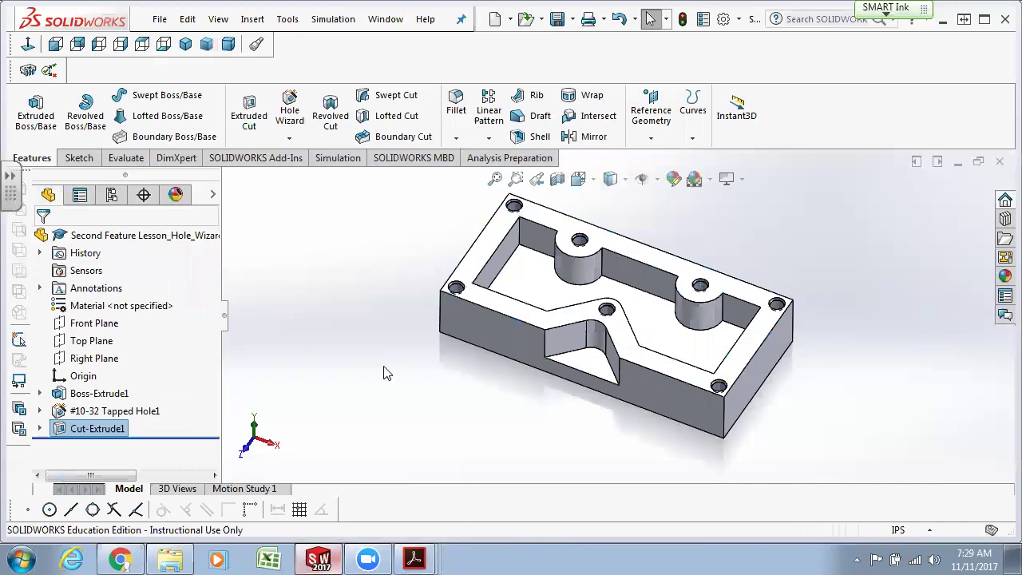
Save the part under the new name Third Feature Lesson_Pockets.SLDPRT in the Titan-1-1M folder.
click(160, 18)
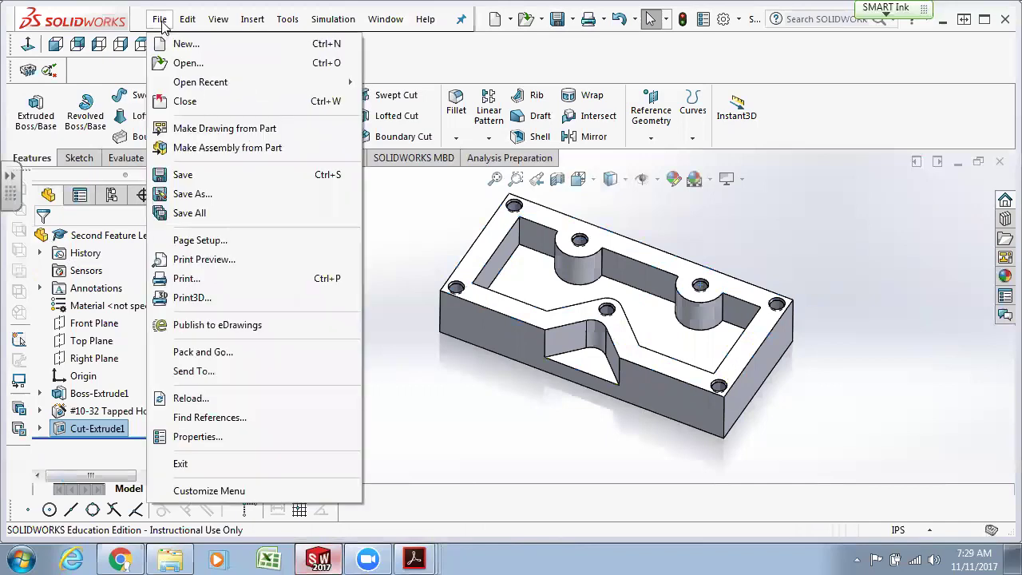
click(194, 193)
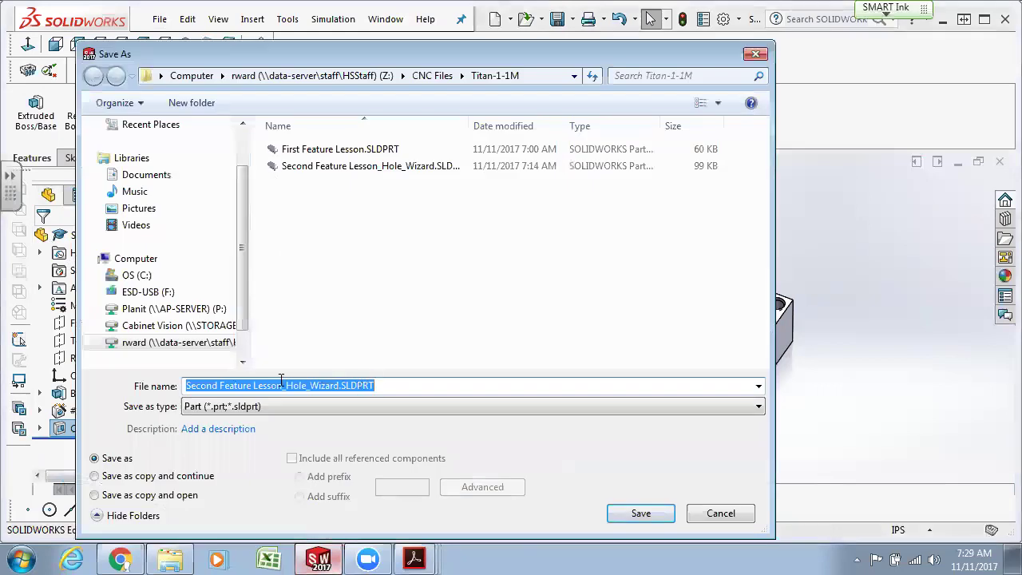
click(216, 385)
drag(218, 383, 174, 382)
text(Third)
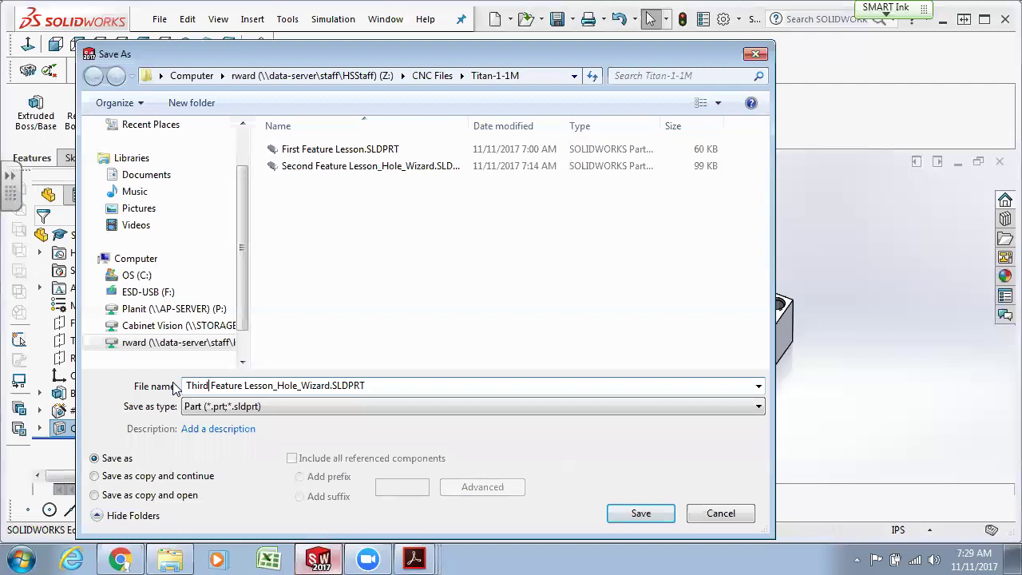
drag(278, 386, 314, 388)
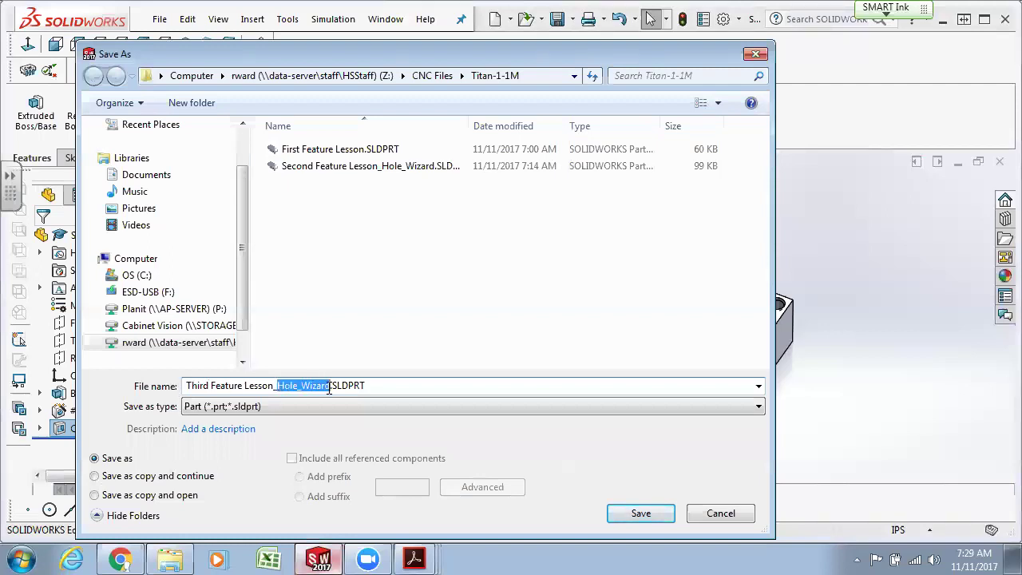
text(Pockets)
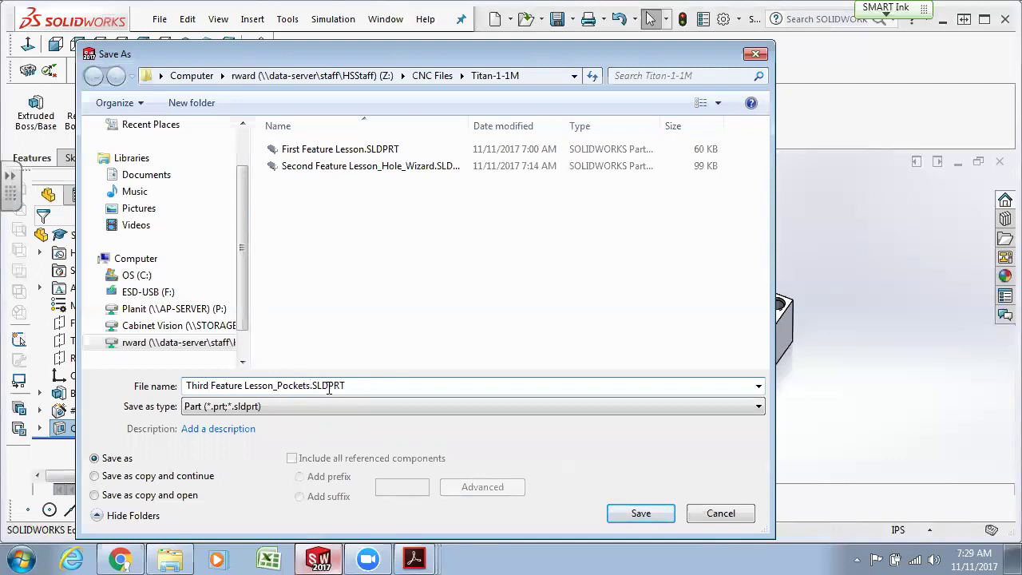
key(Return)
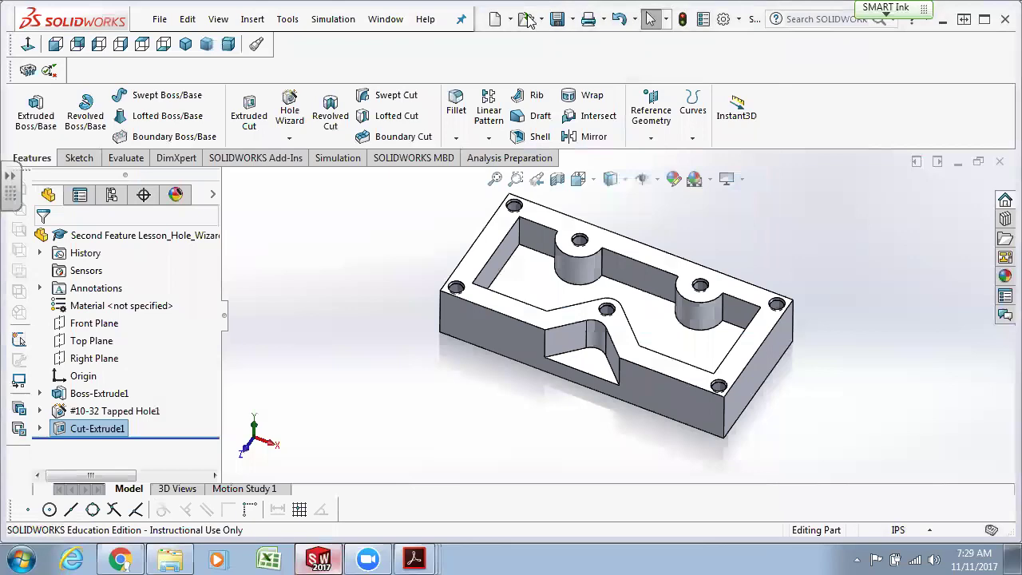